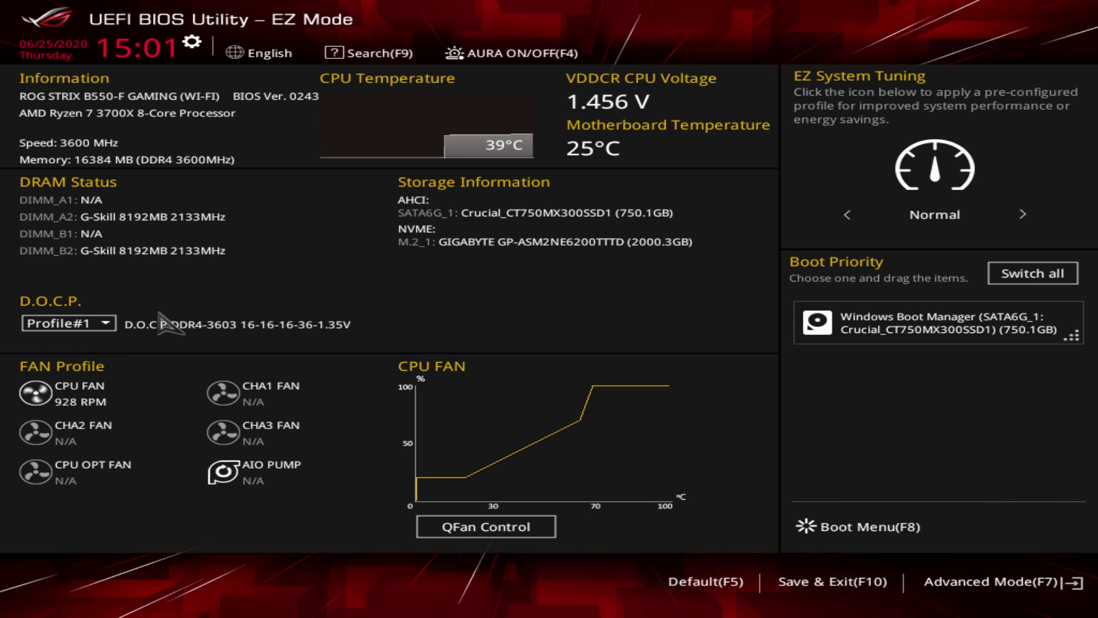
Disable the D.O.C.P. memory profile, restore Profile#1 and acknowledge the notice.
left_click(83, 329)
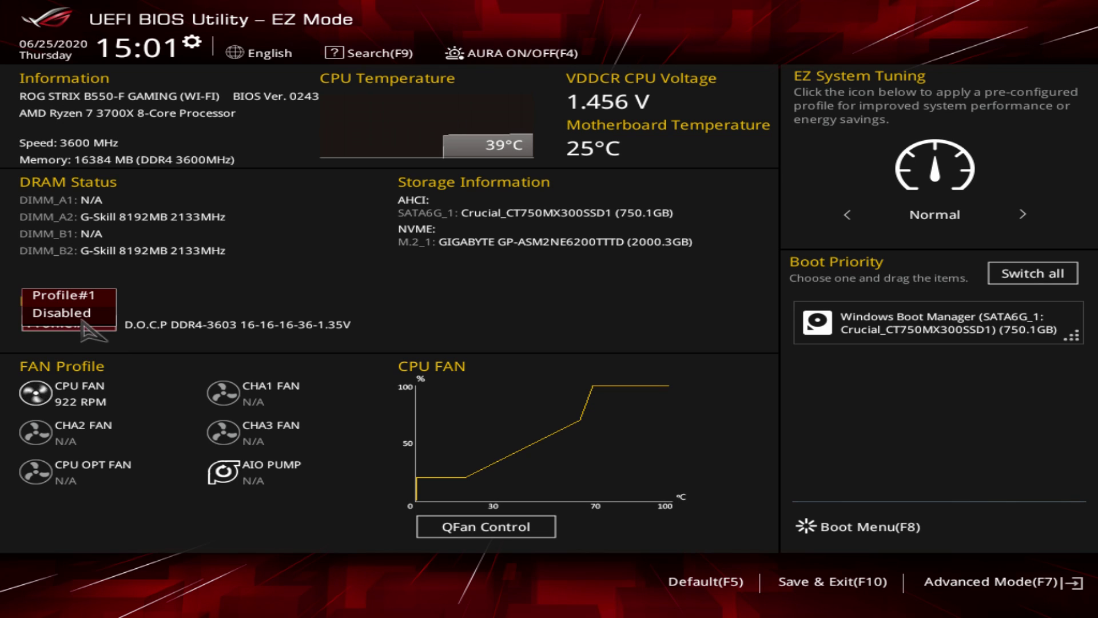
left_click(89, 315)
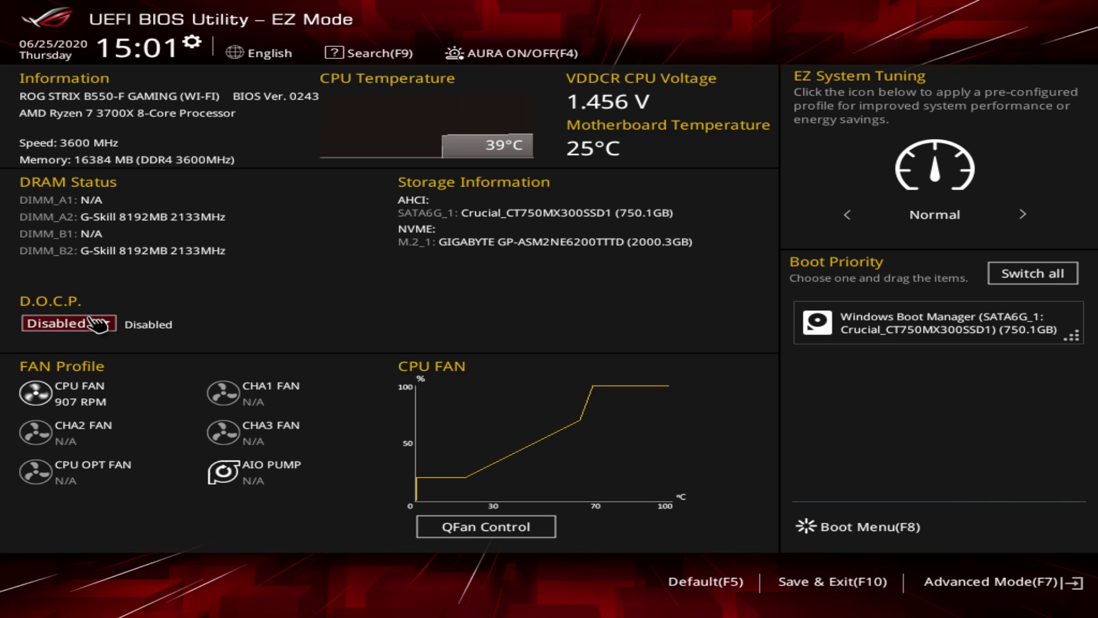
left_click(83, 327)
left_click(80, 296)
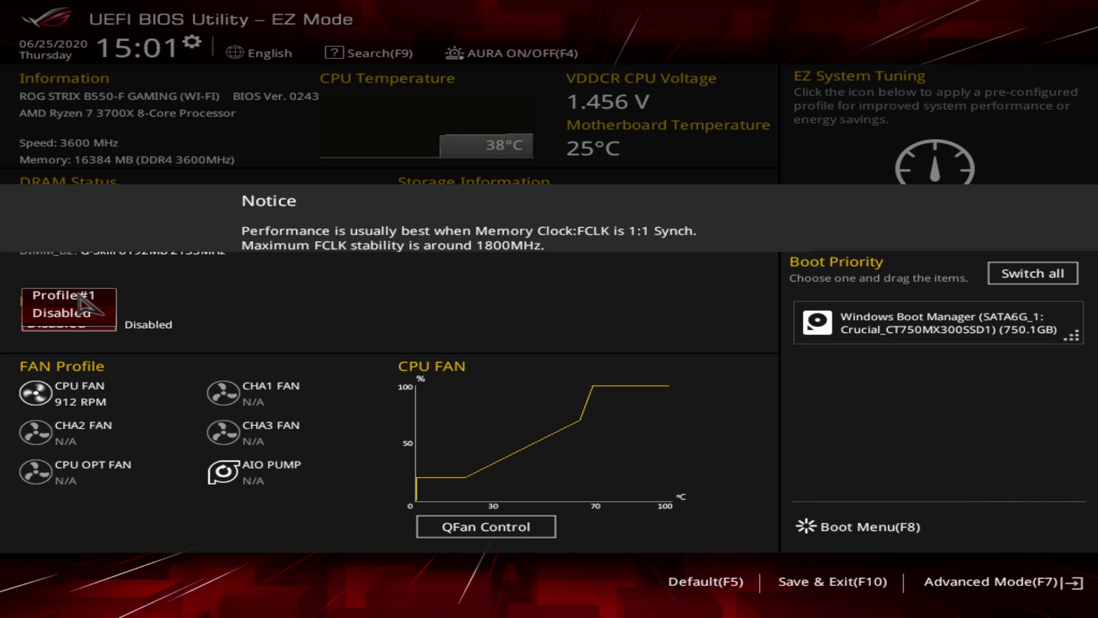
left_click(584, 445)
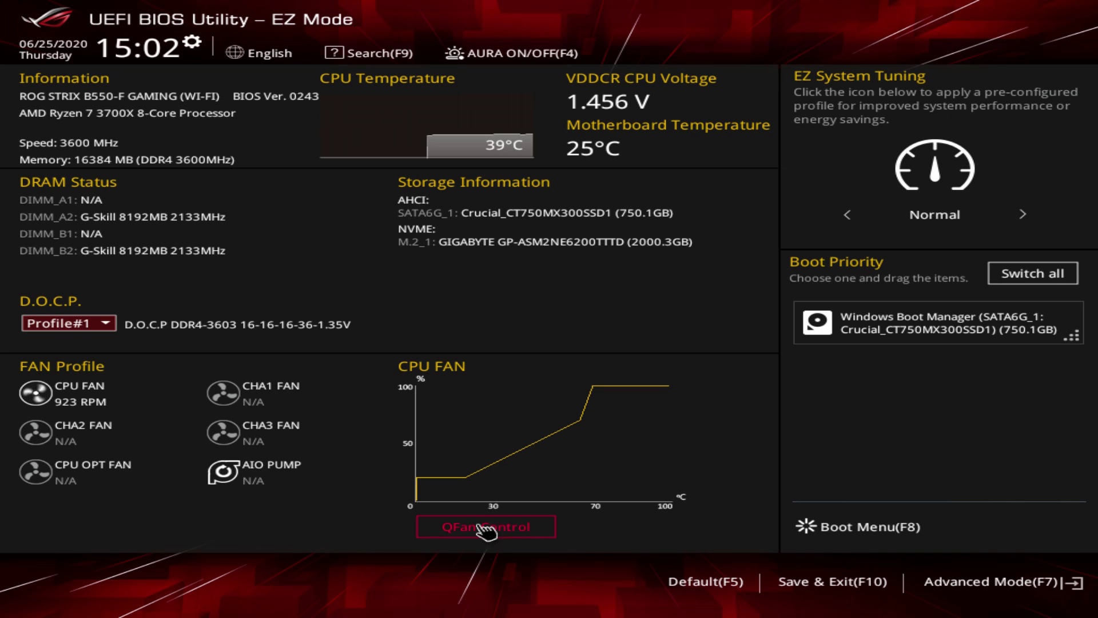
Examine the CPU fan curve in Q-Fan Control and preview the ASUS Optimal system tuning profile before restoring Normal.
left_click(470, 543)
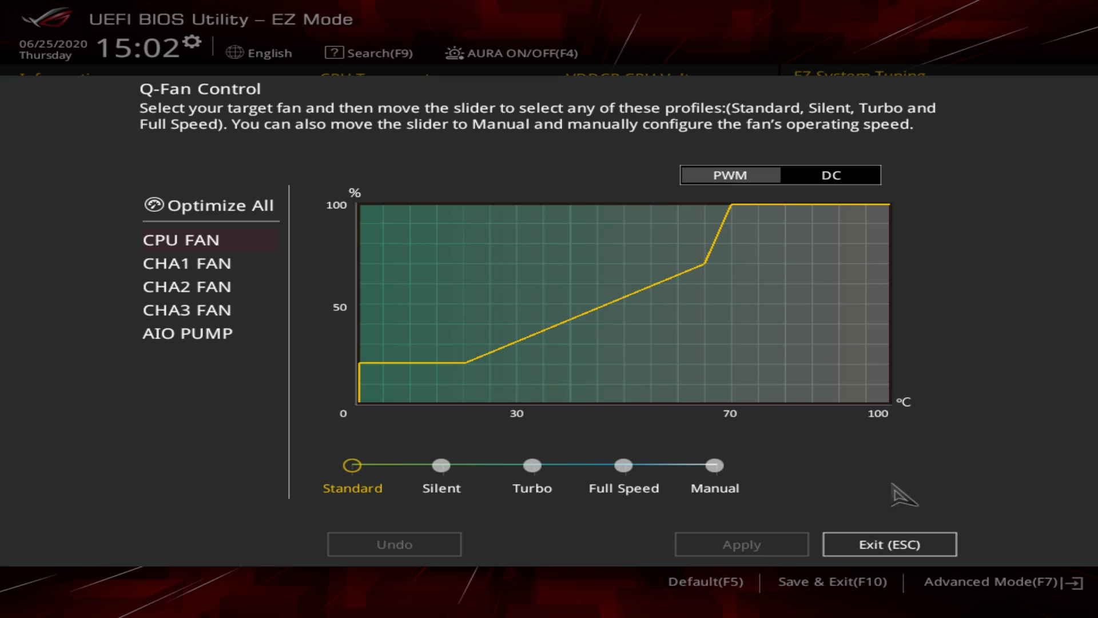
key("Escape")
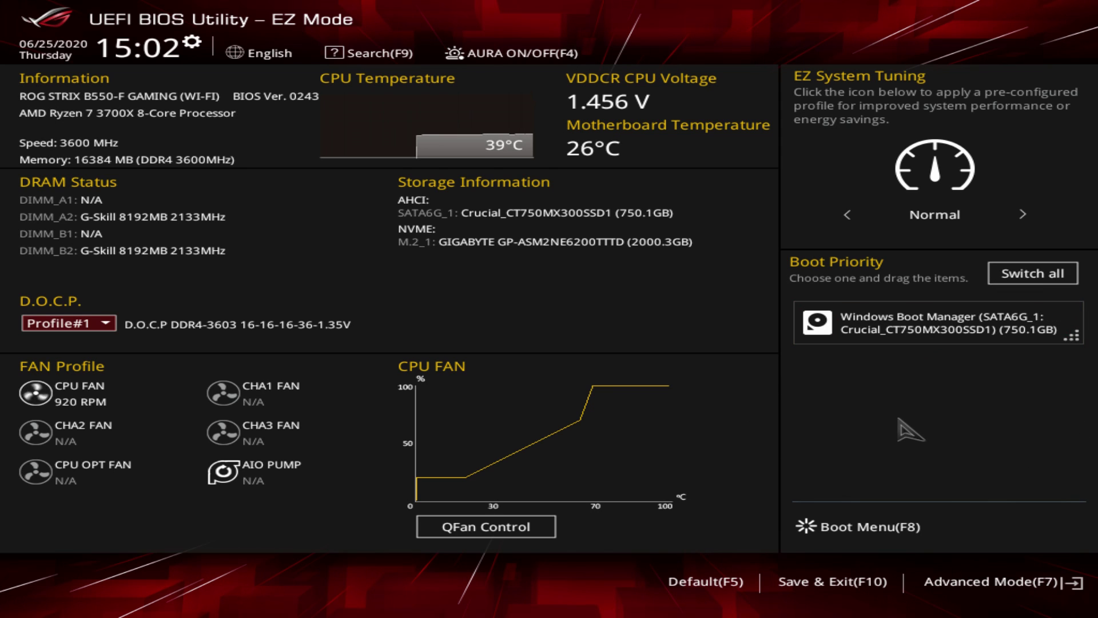
left_click(1021, 213)
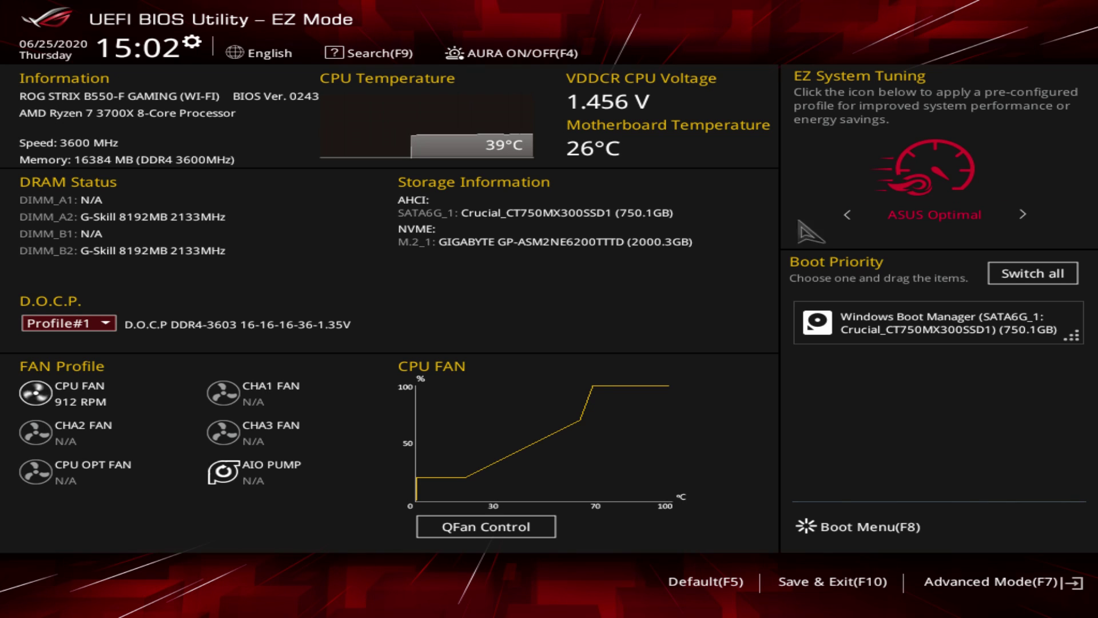
left_click(851, 214)
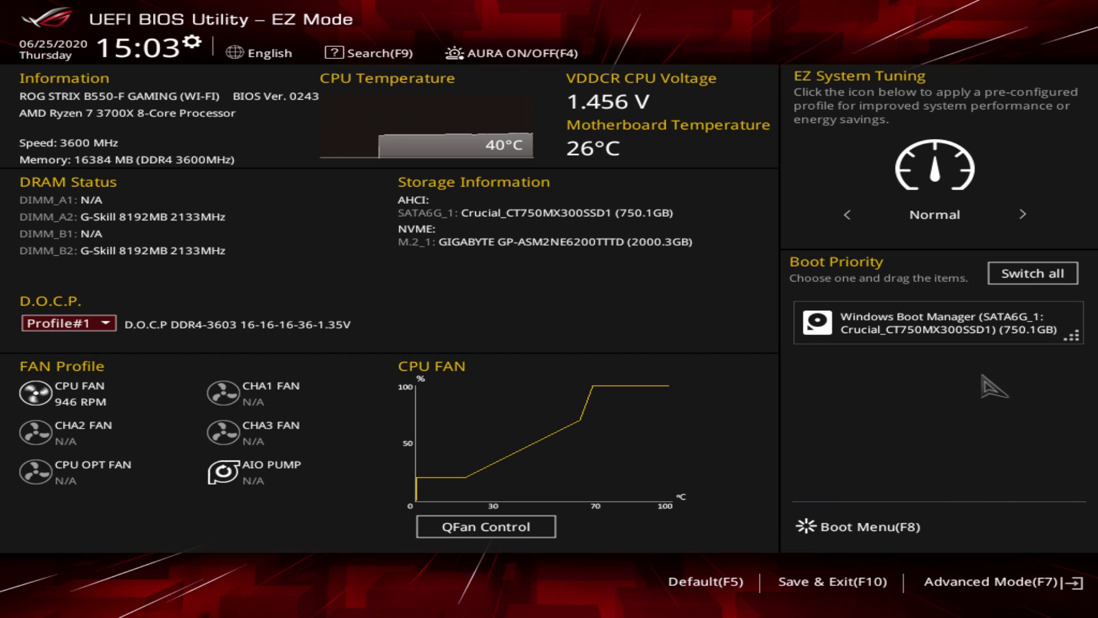
Switch the BIOS from EZ Mode to Advanced Mode.
left_click(938, 584)
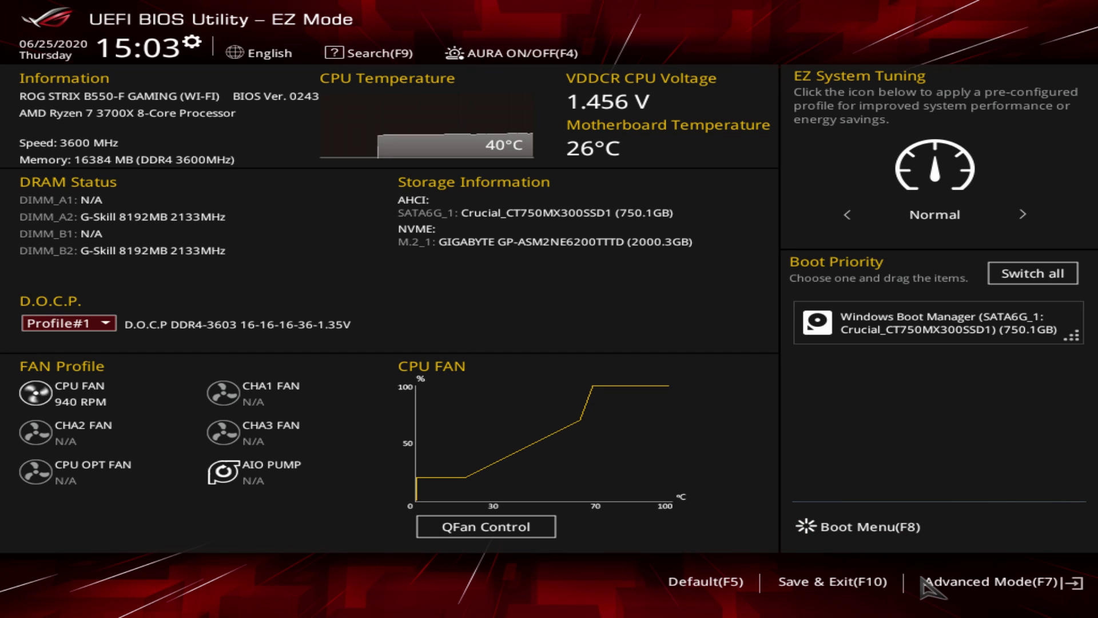
left_click(922, 579)
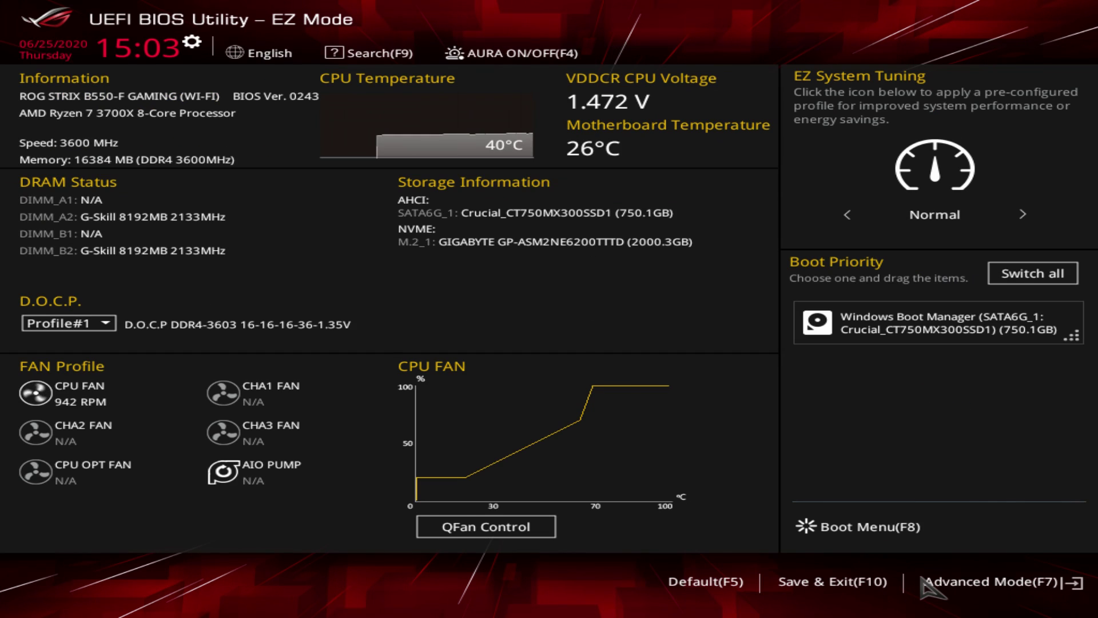
left_click(922, 579)
left_click(922, 579)
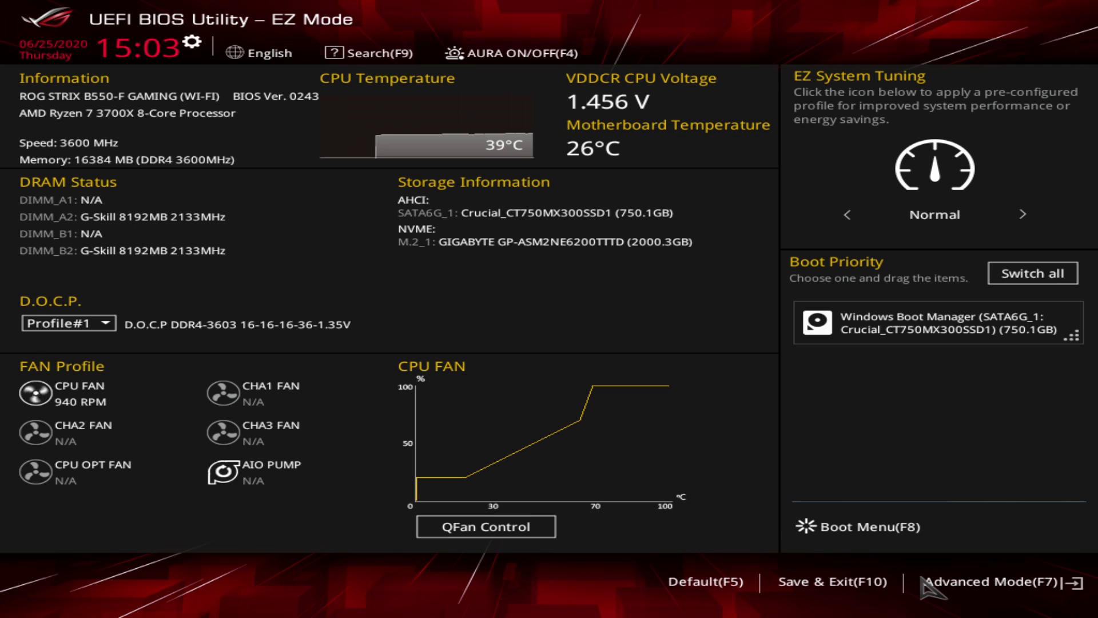
left_click(922, 579)
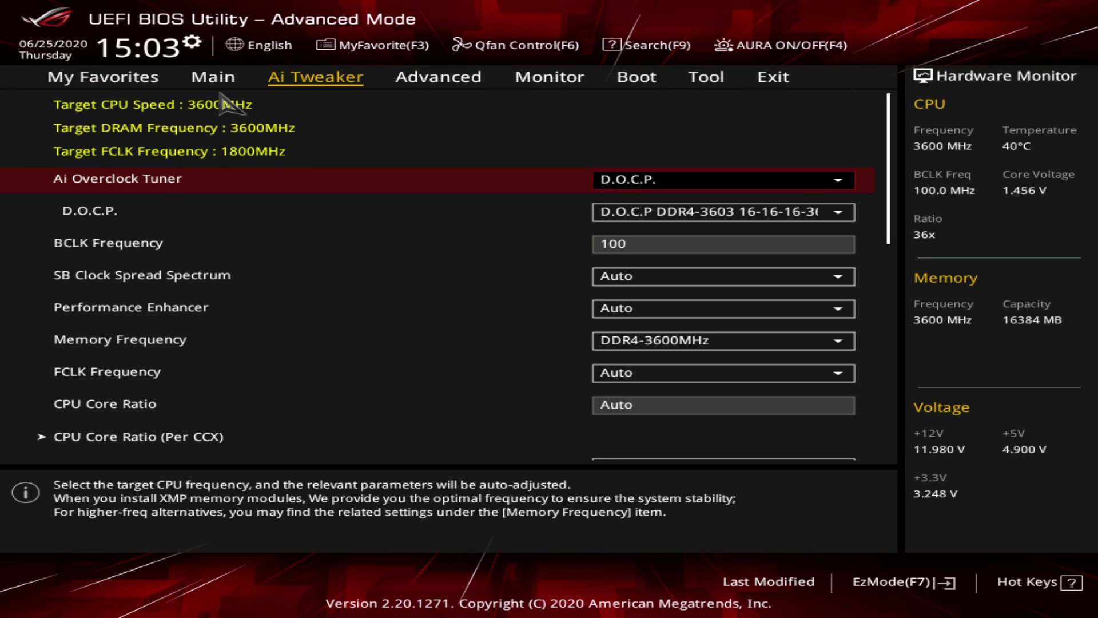
Review the Main BIOS and CPU information and the administrator and user password settings under Security.
left_click(206, 80)
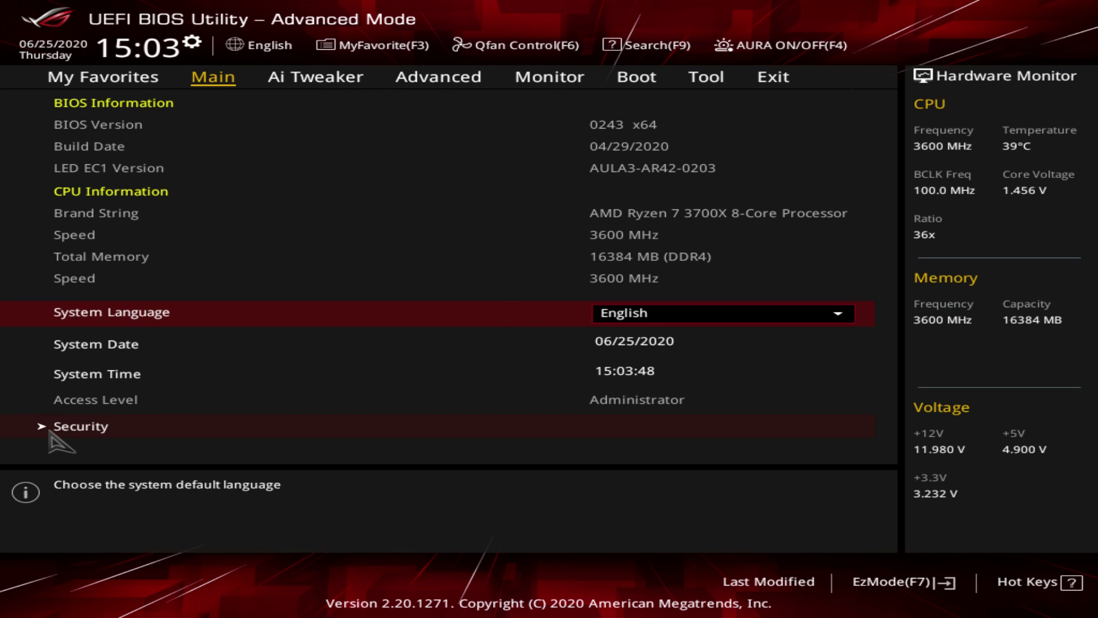
left_click(86, 427)
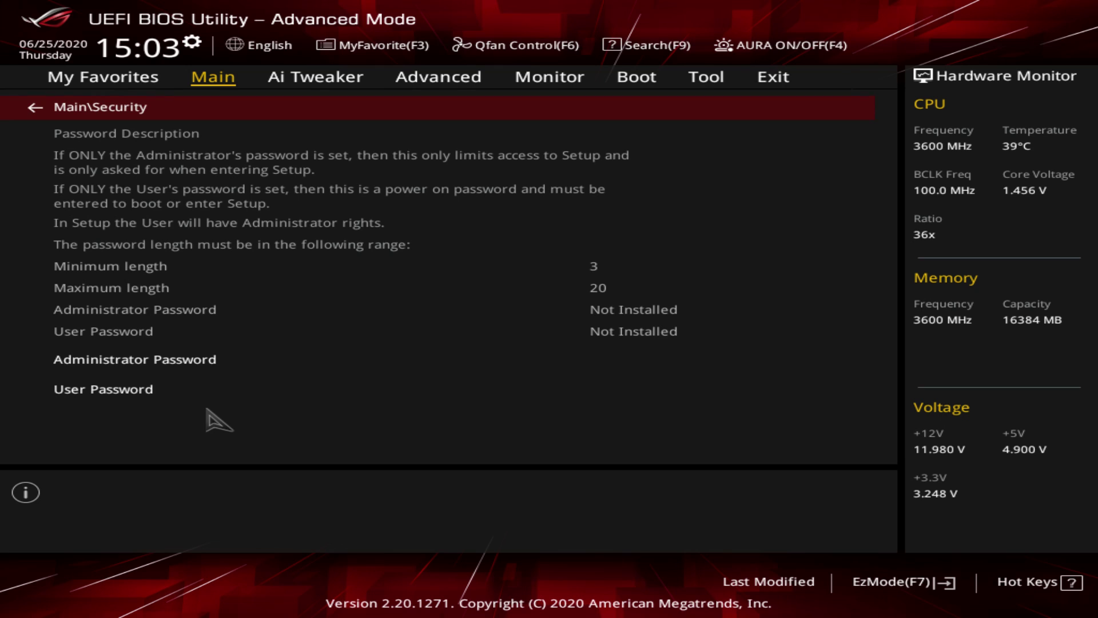
key("Escape")
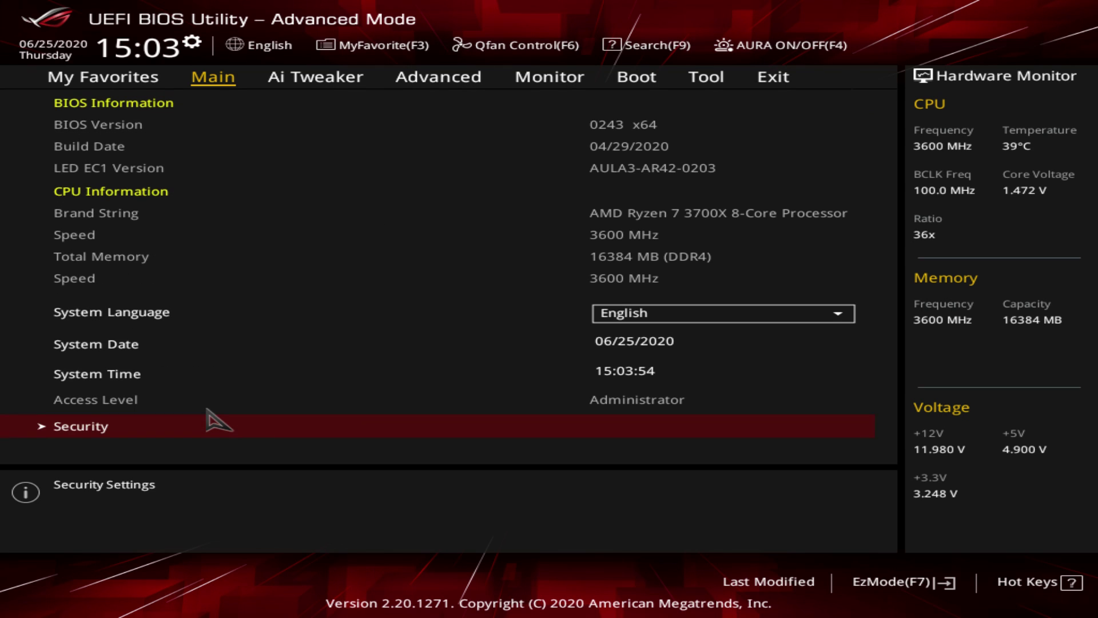
Examine the available Ai Overclock Tuner modes and D.O.C.P. profiles in Ai Tweaker, keeping D.O.C.P. selected.
left_click(283, 86)
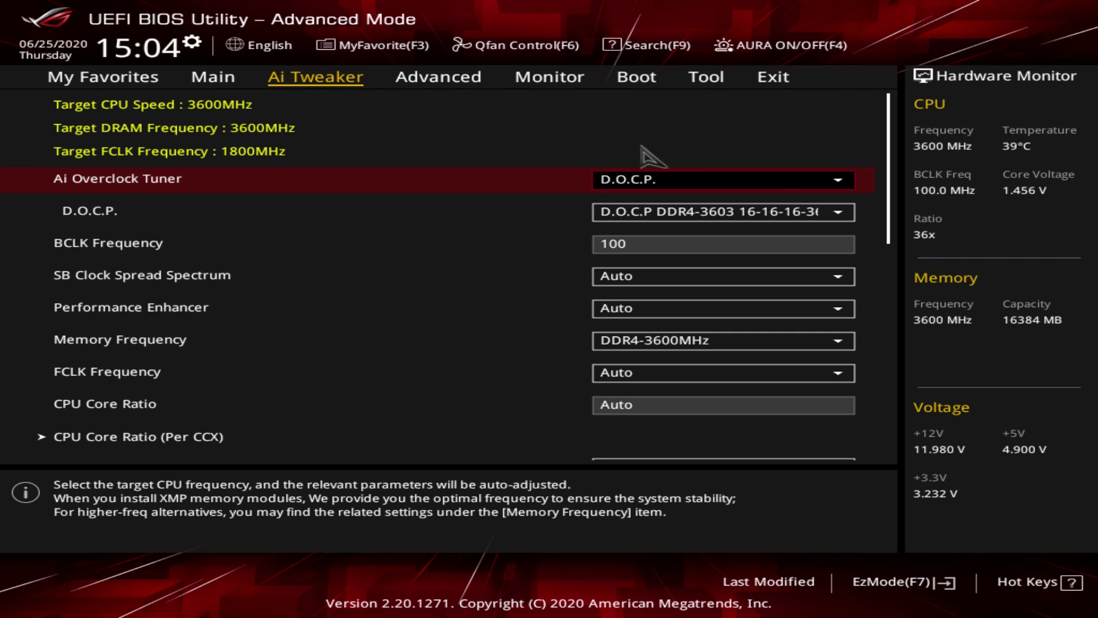
left_click(794, 184)
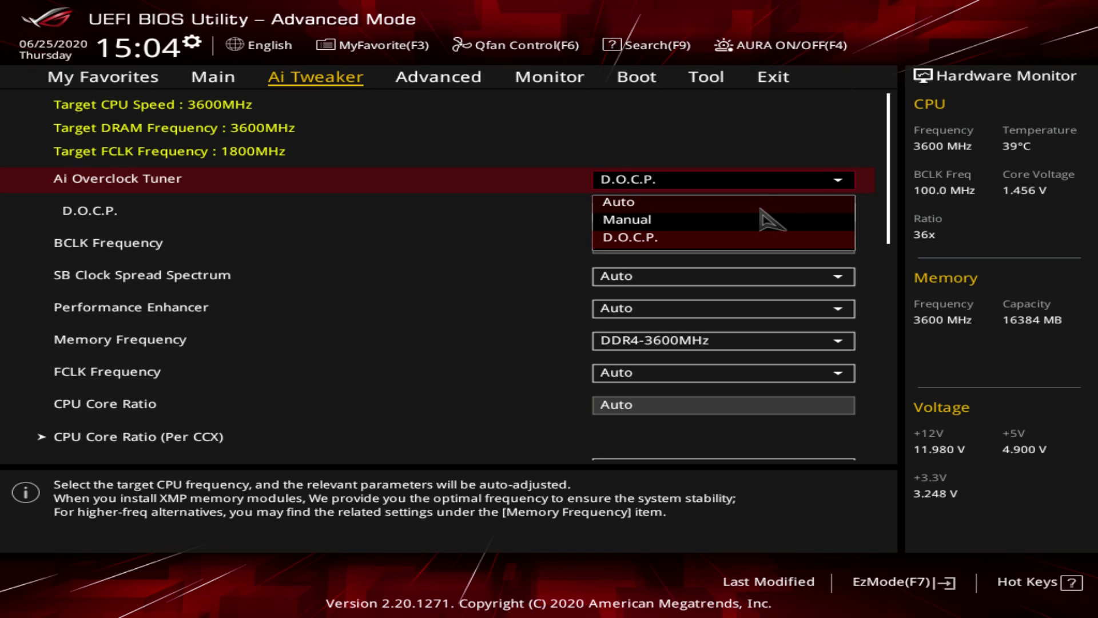
left_click(728, 244)
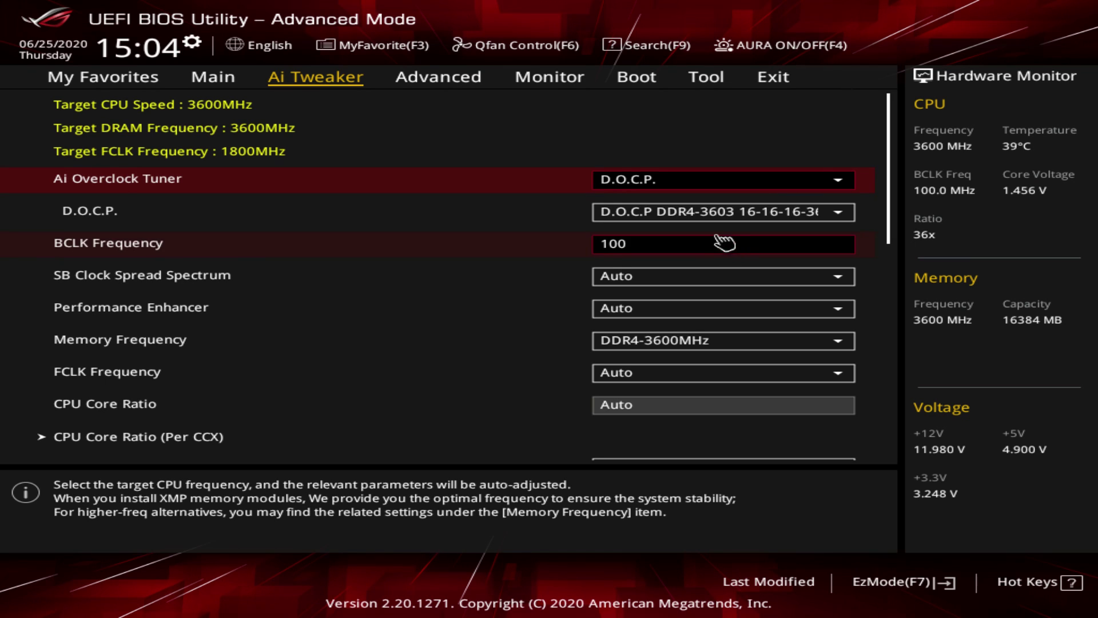
left_click(710, 219)
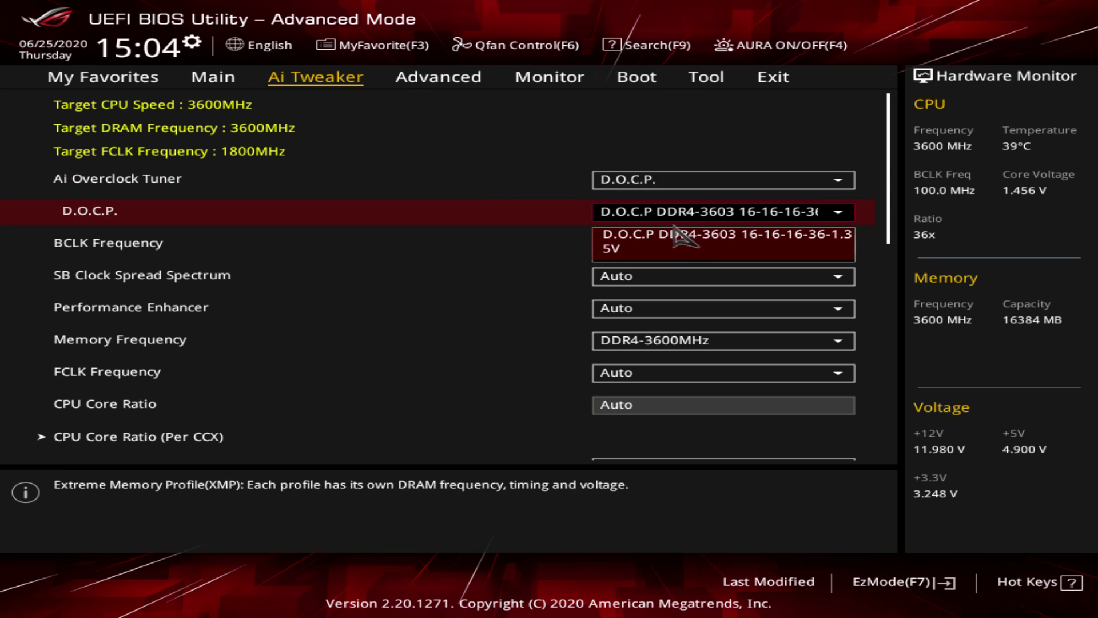
key("Escape")
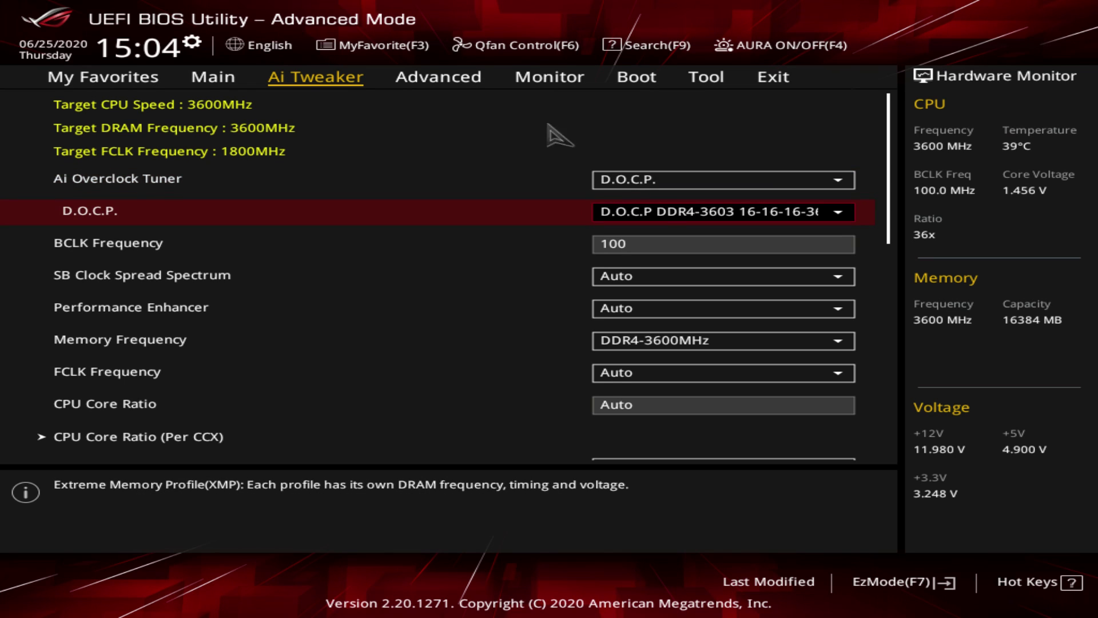
Try the Ai Overclock Tuner in Auto and Manual modes, return it to D.O.C.P. and accept the notice.
left_click(671, 188)
left_click(658, 202)
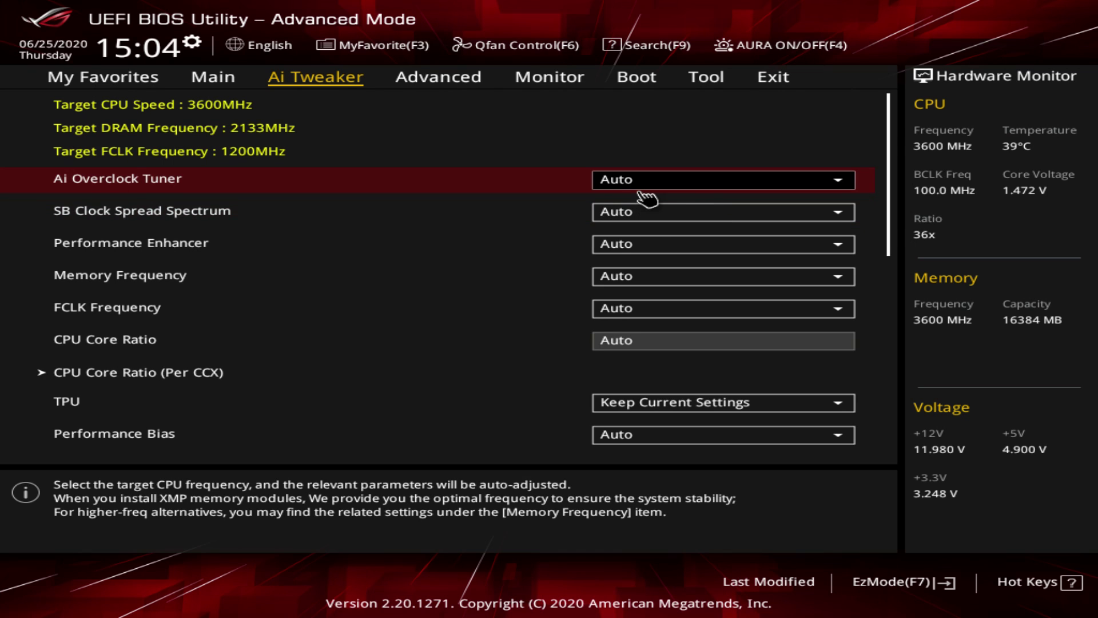
left_click(647, 185)
left_click(655, 222)
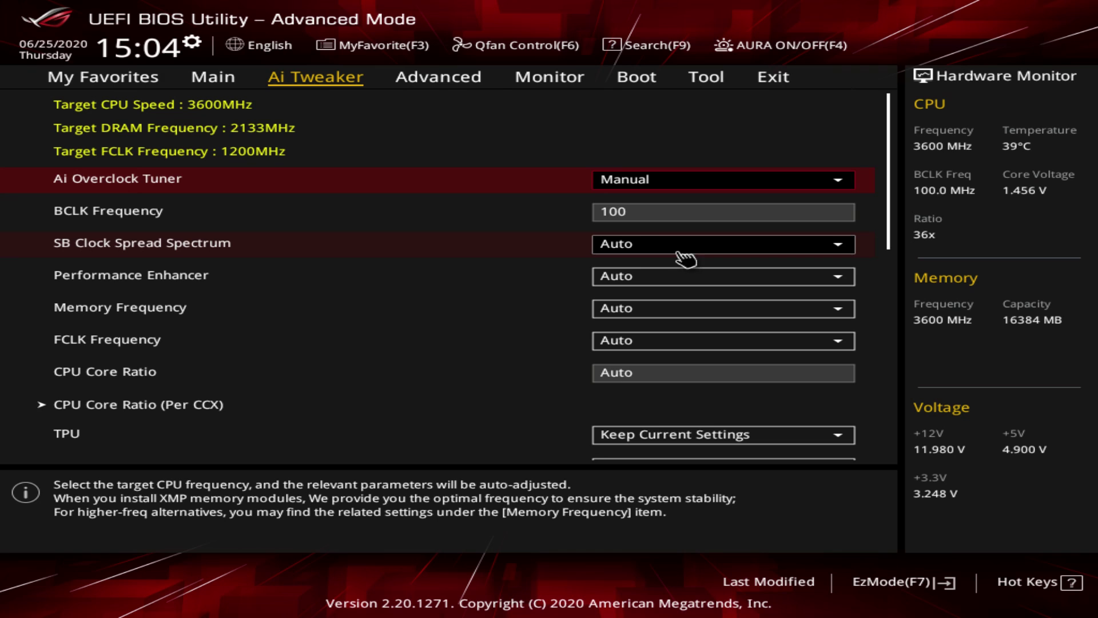
left_click(695, 184)
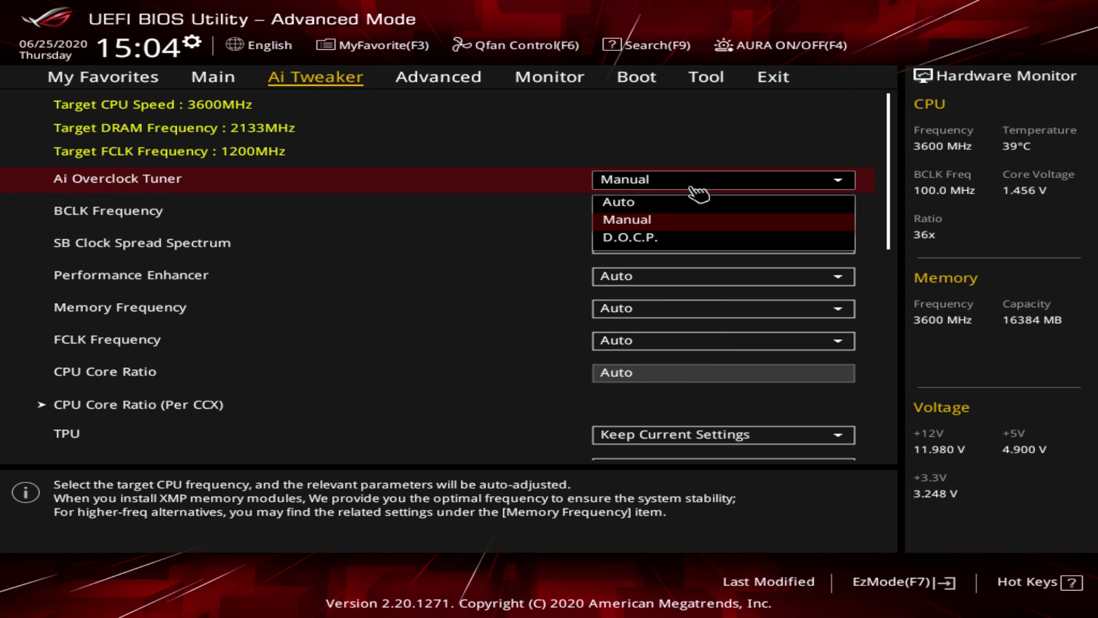
left_click(635, 239)
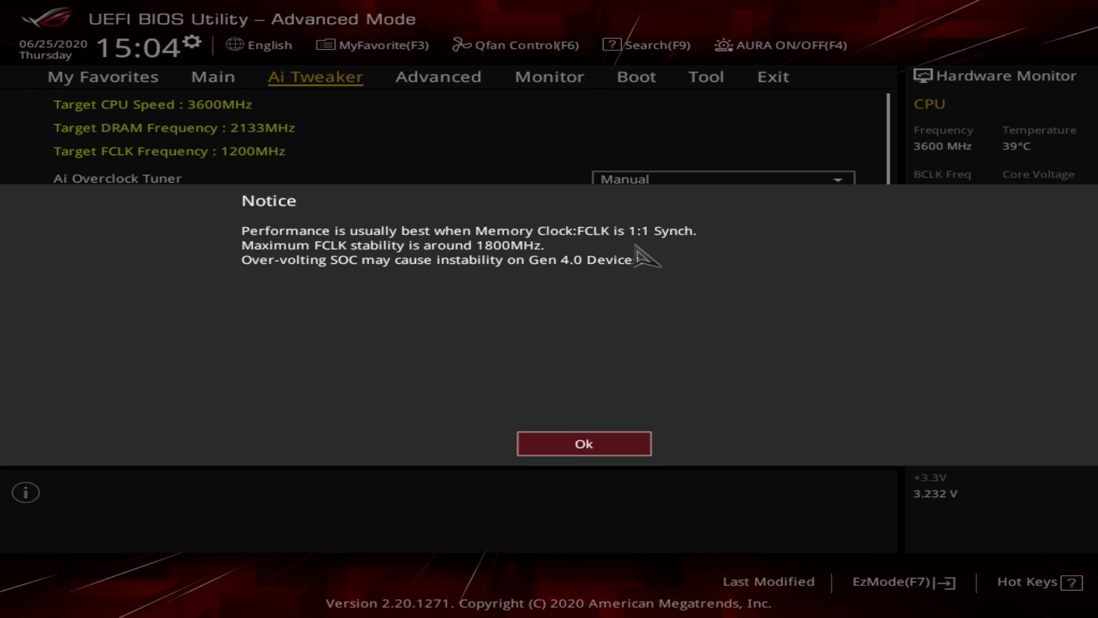
left_click(603, 446)
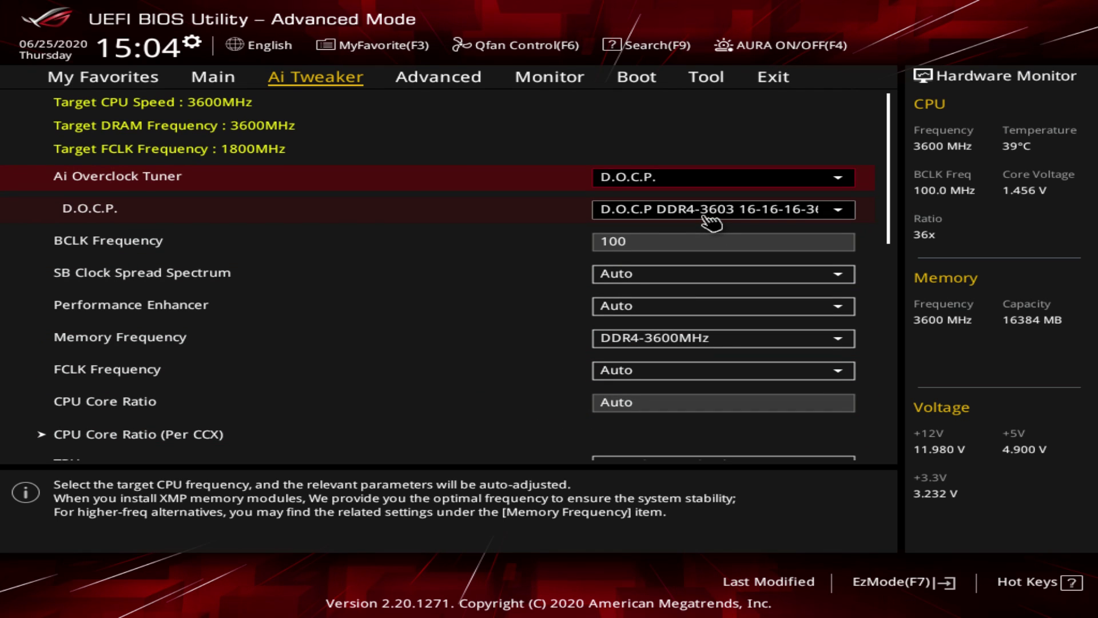
Try CPU Core Ratio values of 400 and 40, and restore the ratio to Auto.
key("Down")
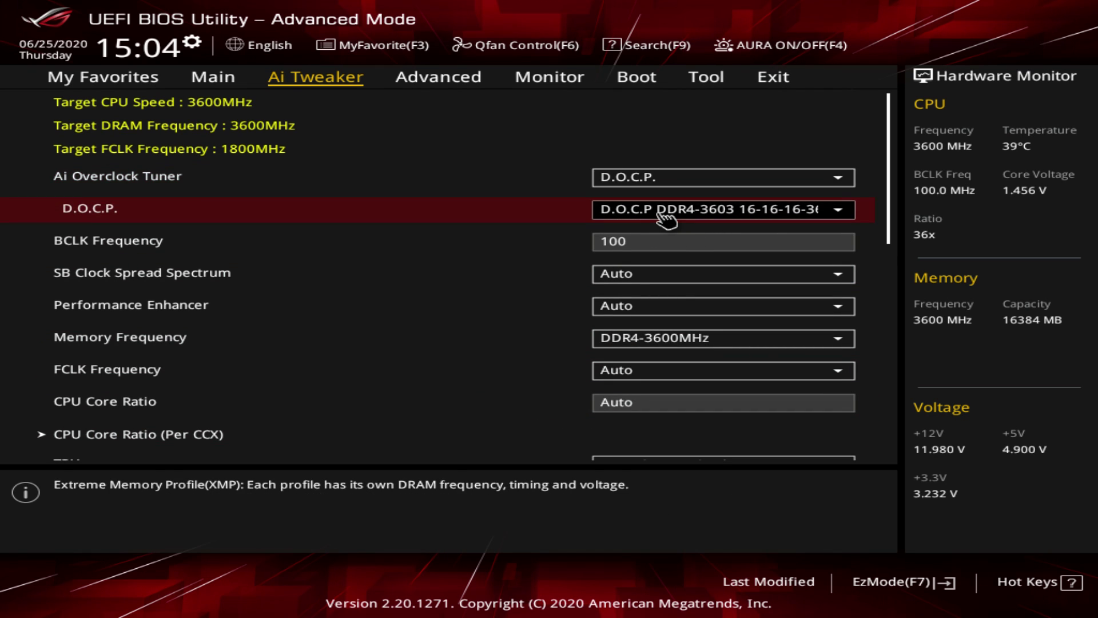
key("Down")
key("Down")
key("Down")
key("Down")
key("Down")
key("Down")
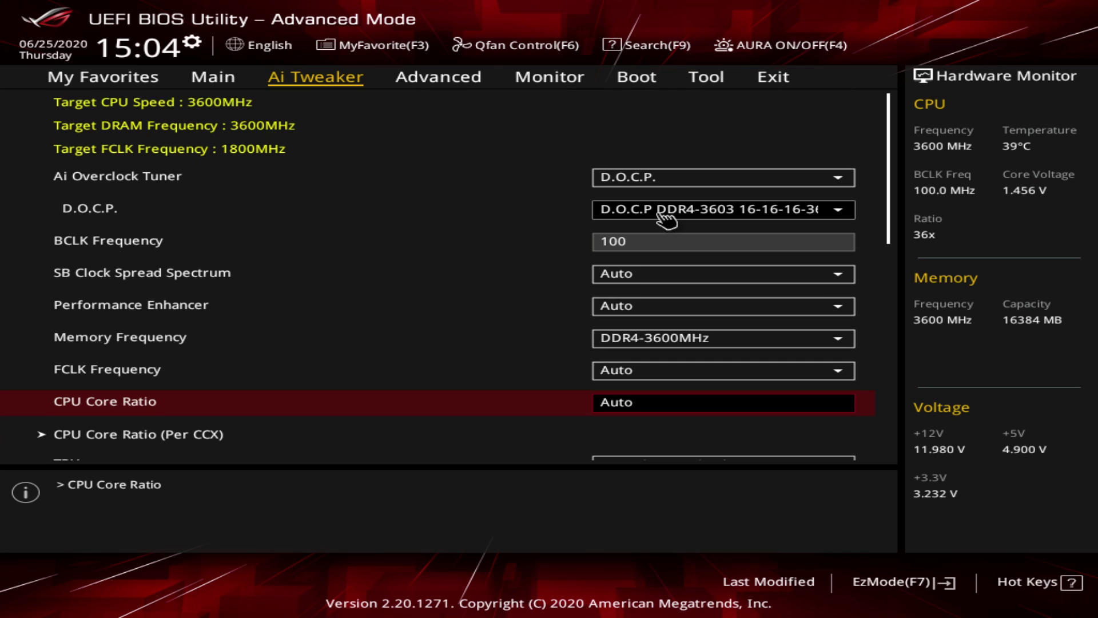
key("Up")
key("Down")
type("400")
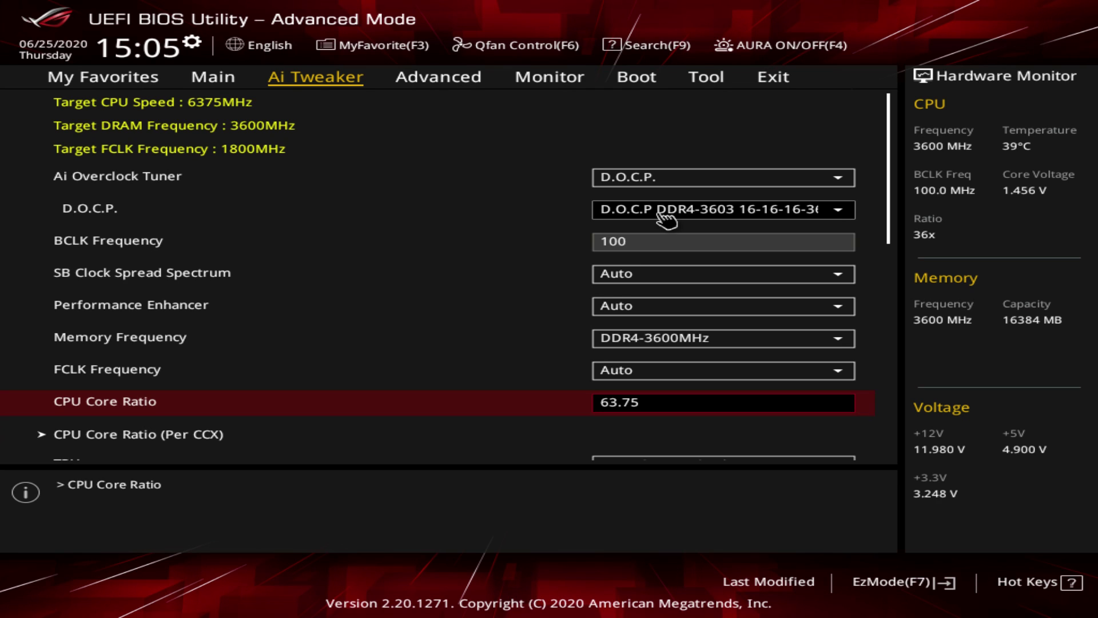
type("40")
key("Return")
type("auto")
key("Return")
Look through the settings below CPU Core Ratio and check the TPU options, leaving Keep Current Settings selected.
key("Up")
key("Down")
key("Down")
key("Down")
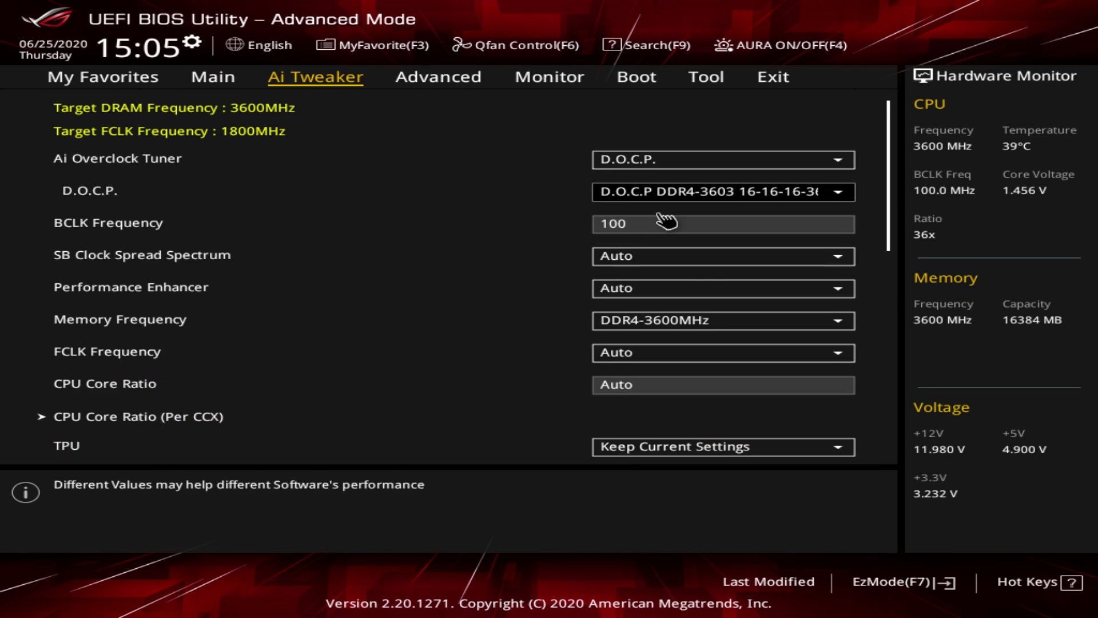
key("Up")
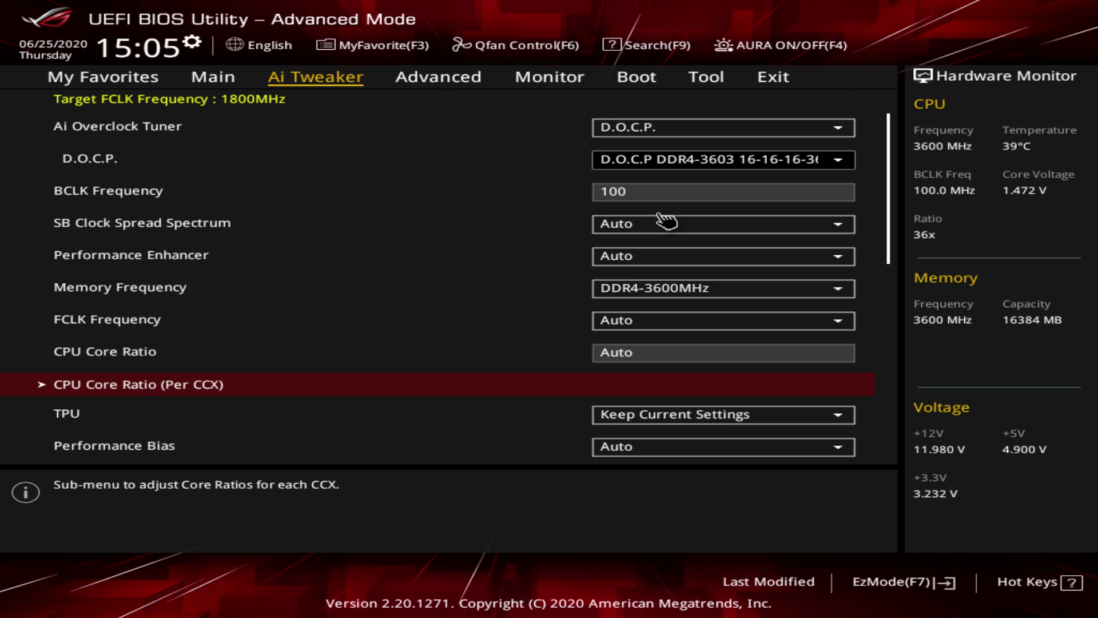
key("Down")
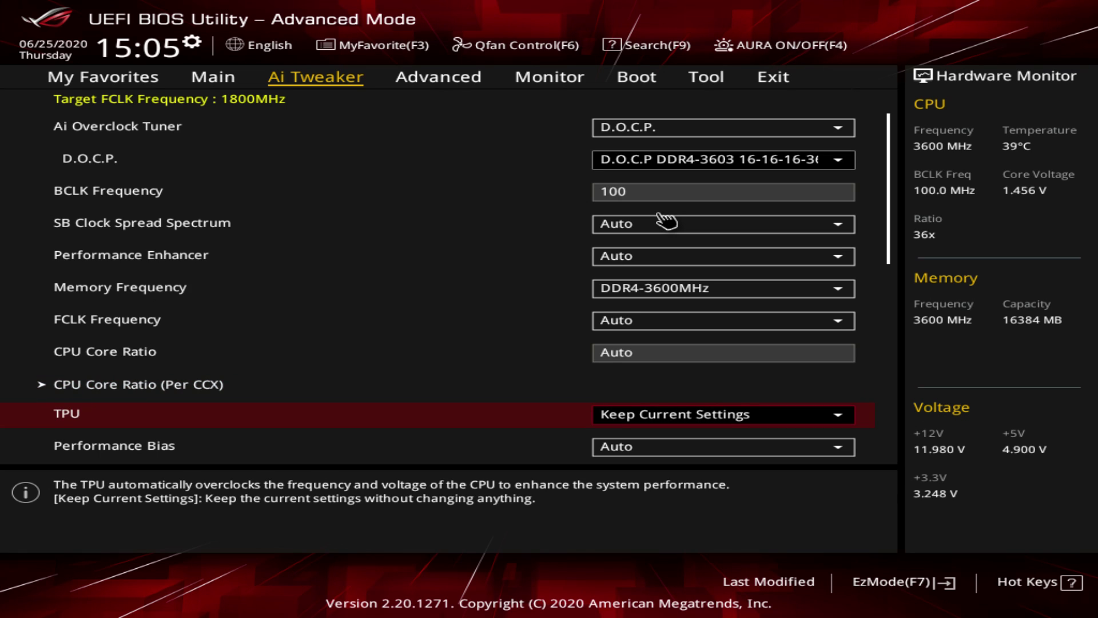
key("Return")
key("Escape")
Review the Precision Boost Overdrive submenu settings in Ai Tweaker and return to the settings list.
key("Down")
key("Down")
key("Down")
key("Down")
key("Down")
key("Up")
key("Up")
key("Up")
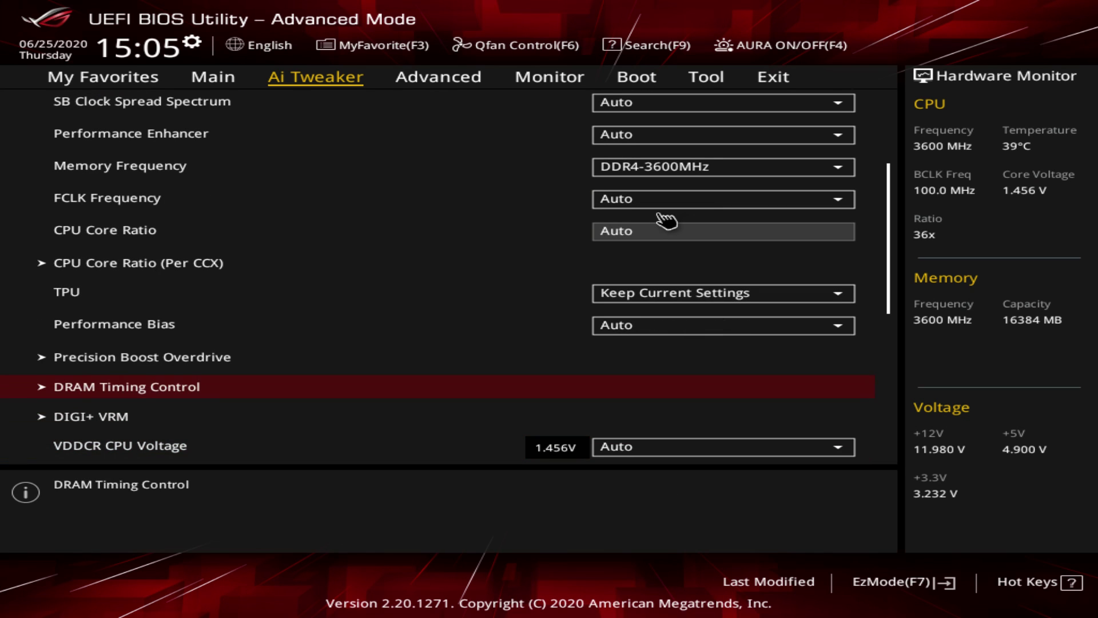
key("Return")
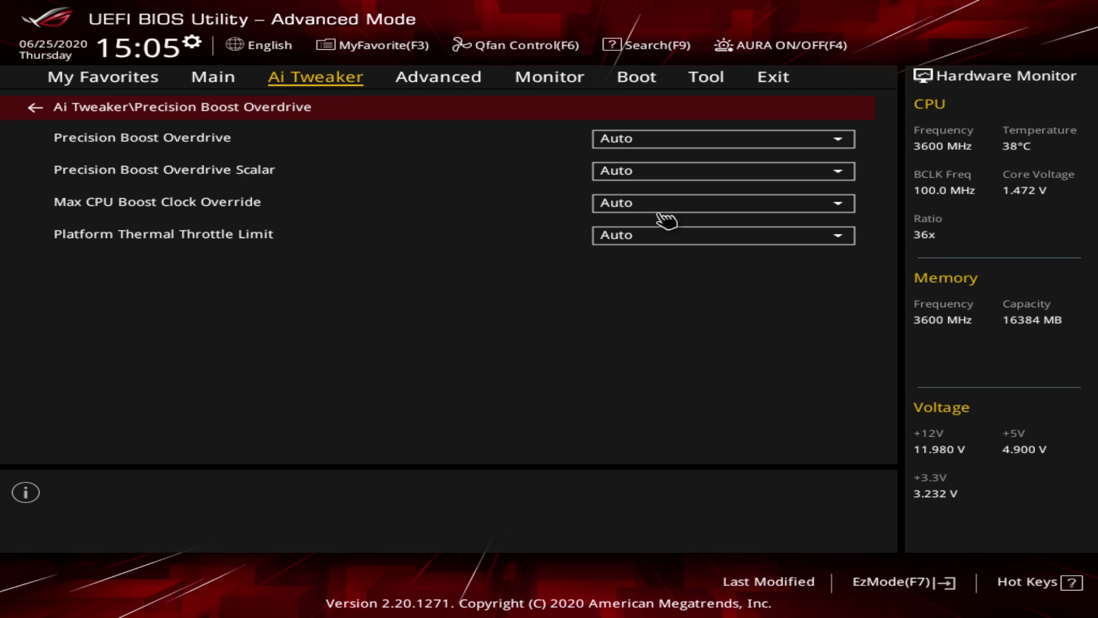
key("Escape")
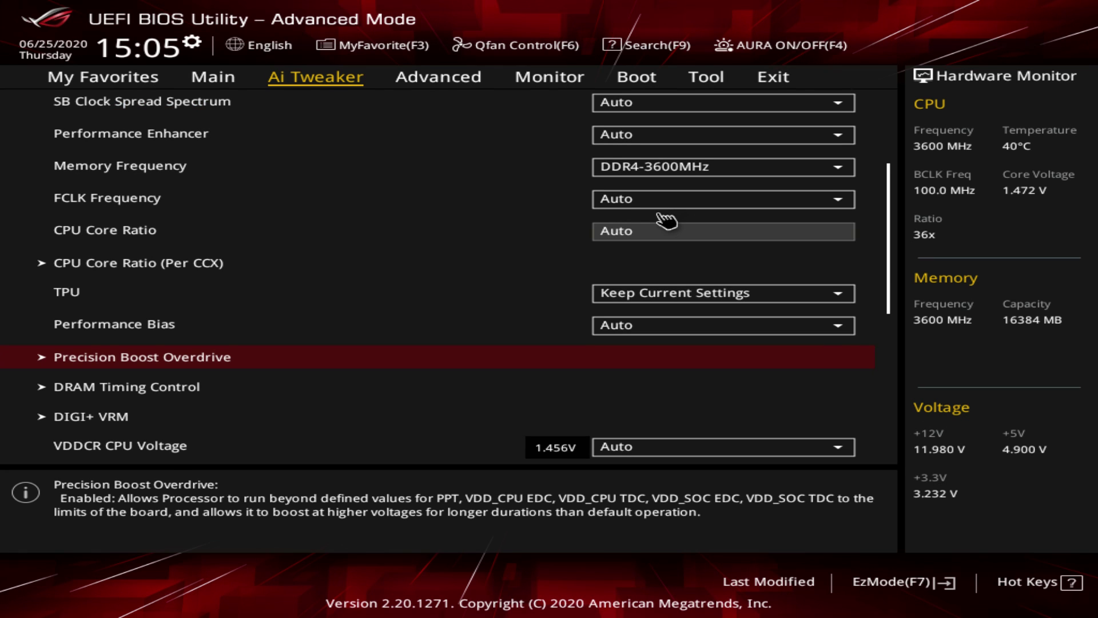
key("Down")
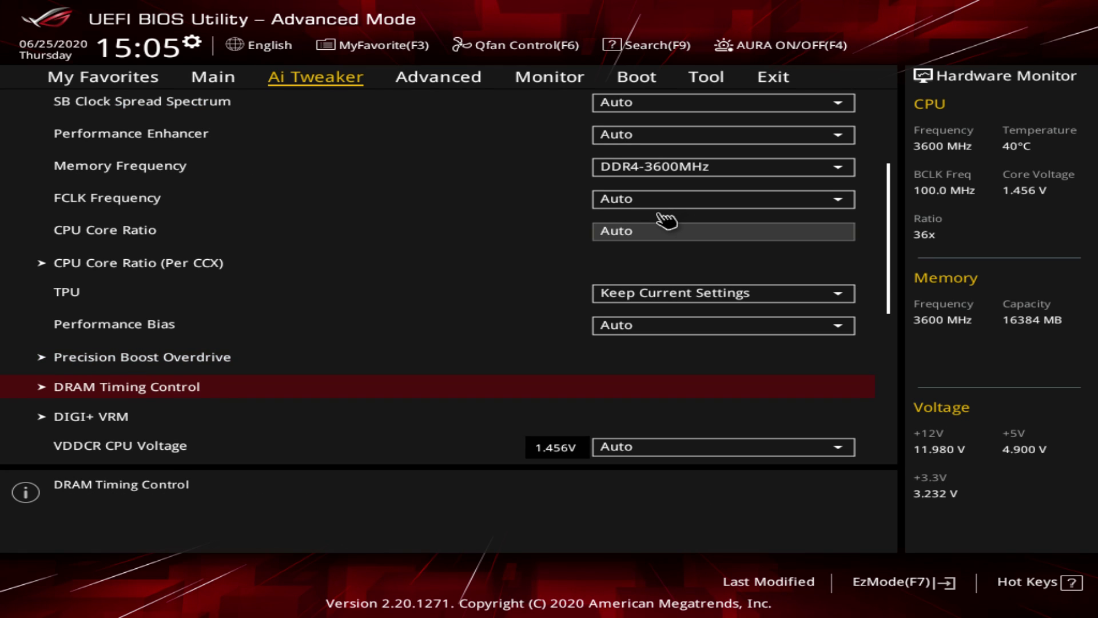
Review the memory timings in the DRAM Timing Control submenu and return to the Ai Tweaker settings.
key("Return")
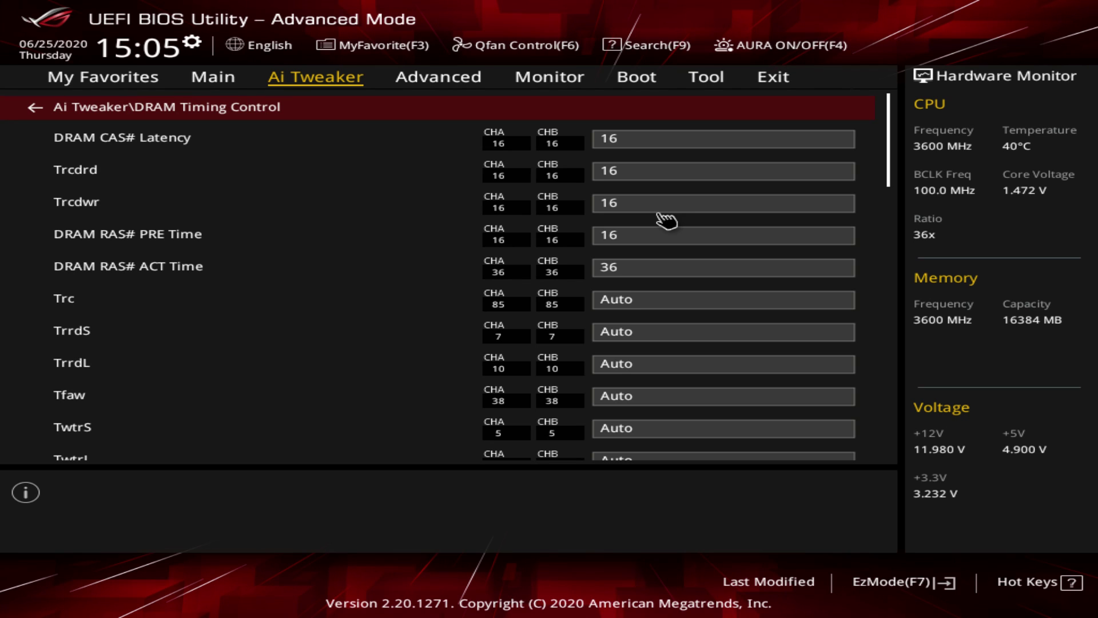
key("Down")
key("Down")
key("Down")
key("Down")
key("Down")
key("Down")
key("Down")
key("Down")
key("Down")
key("Down")
key("Down")
key("Down")
key("Down")
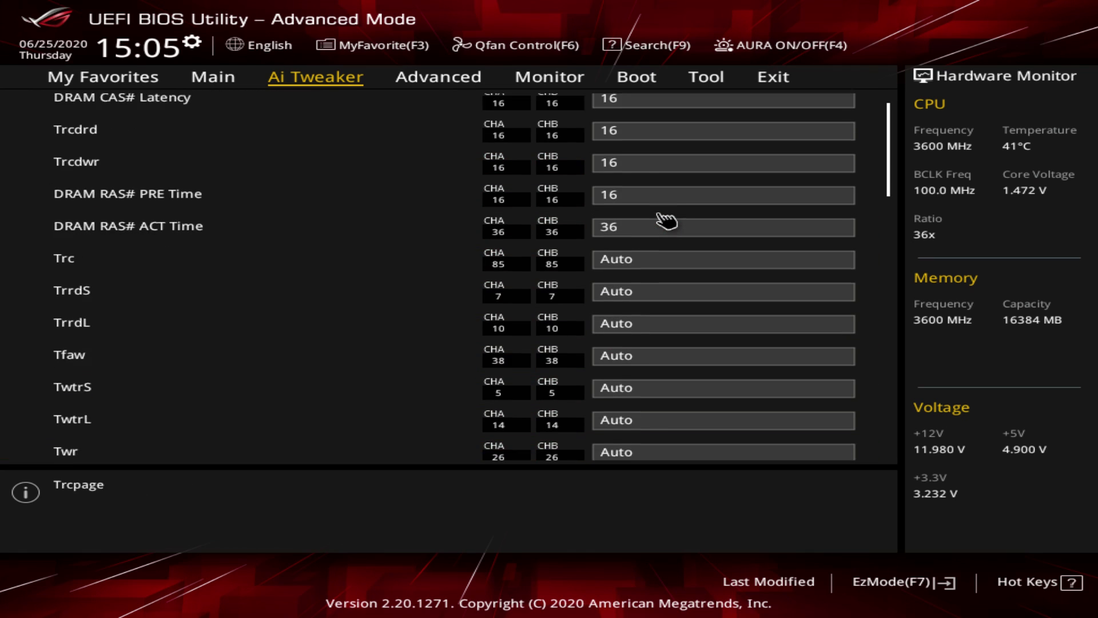
key("Escape")
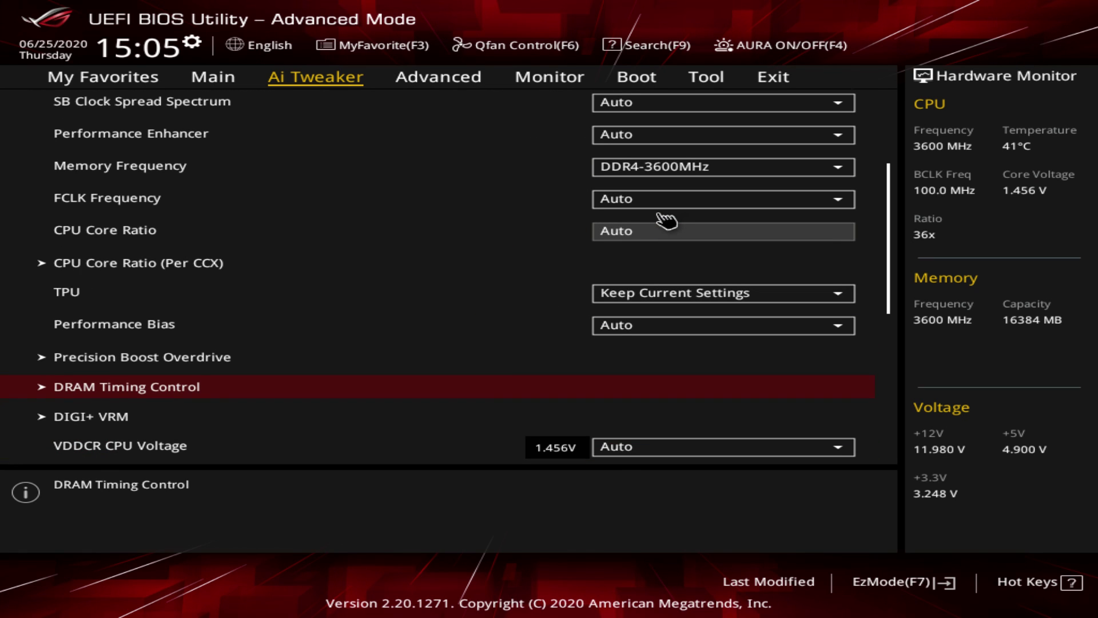
Review the DIGI+ VRM submenu, check the VDDCR CPU Load Line Calibration options and return to the Ai Tweaker settings.
key("Down")
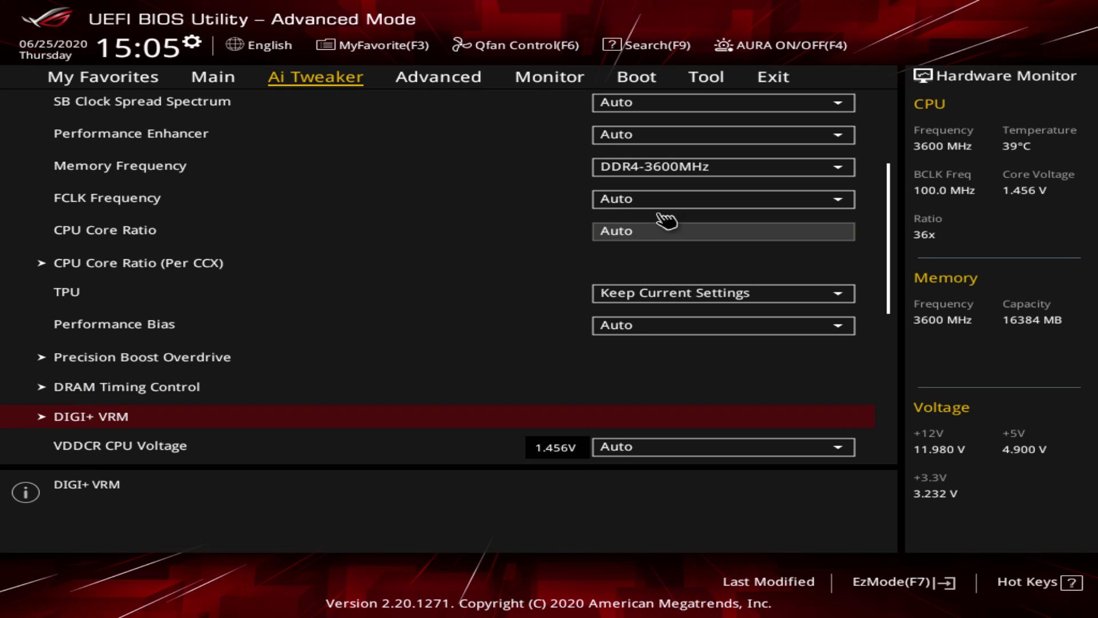
key("Return")
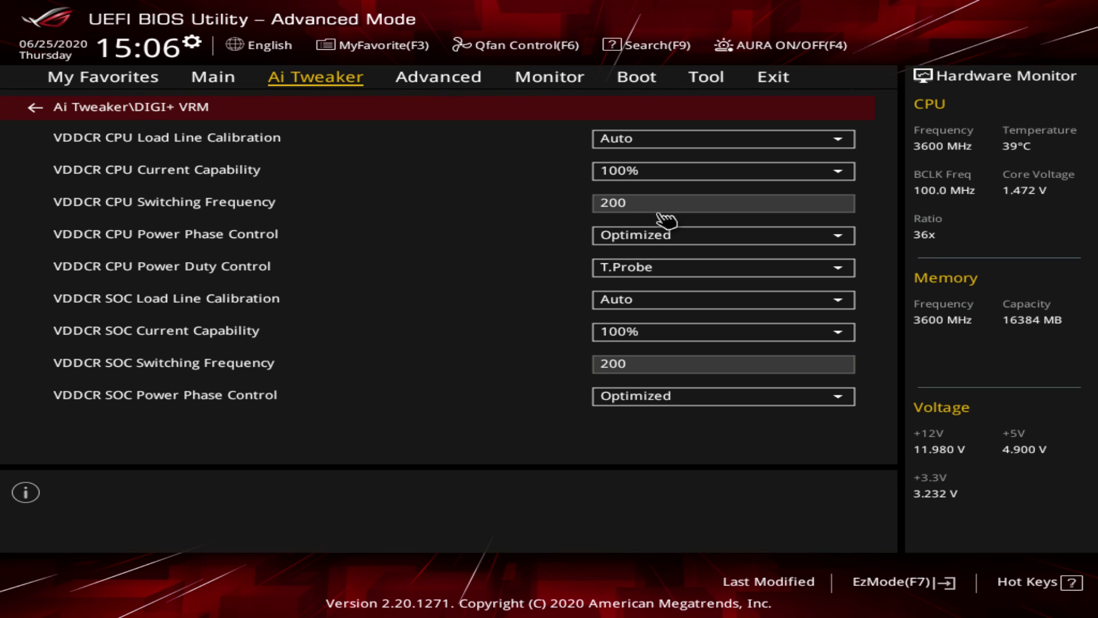
key("Down")
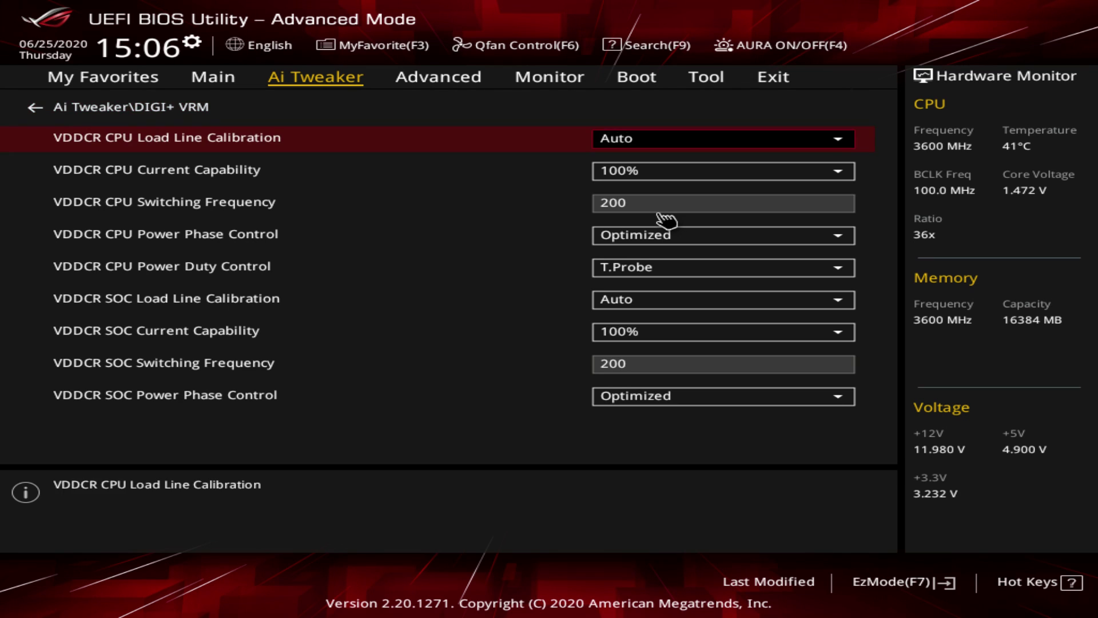
key("Return")
key("Escape")
key("Escape")
Look through the voltage settings from VDDCR CPU Voltage down to CLDO VDDP voltage and return to VDDCR CPU Voltage.
key("Down")
key("Down")
key("Down")
key("Down")
key("Down")
key("Down")
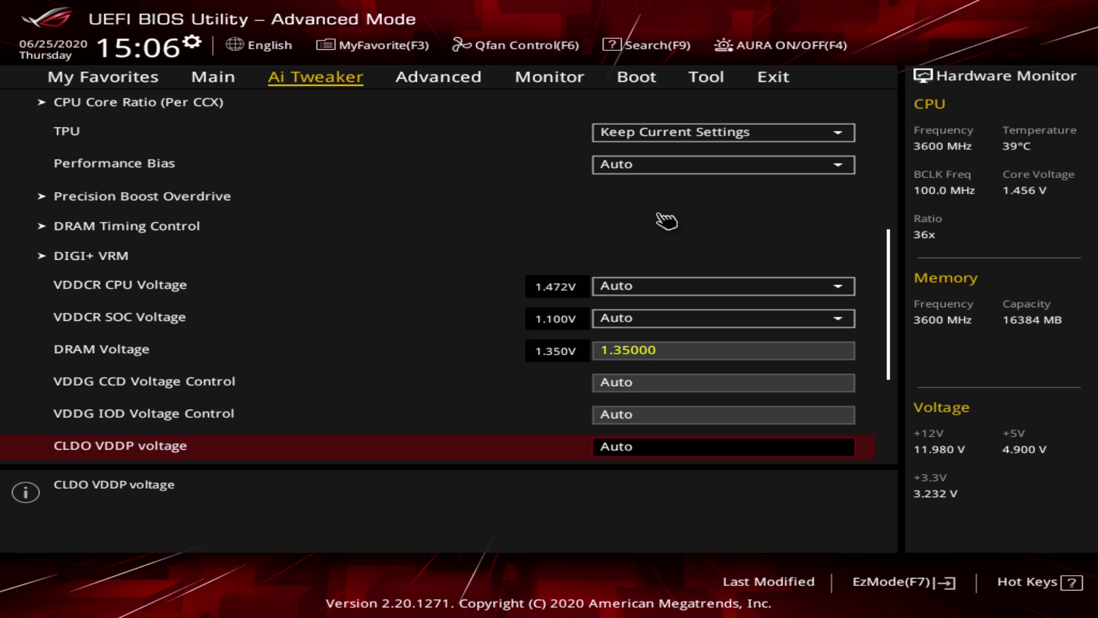
key("Up")
key("Up")
key("Up")
key("Up")
key("Up")
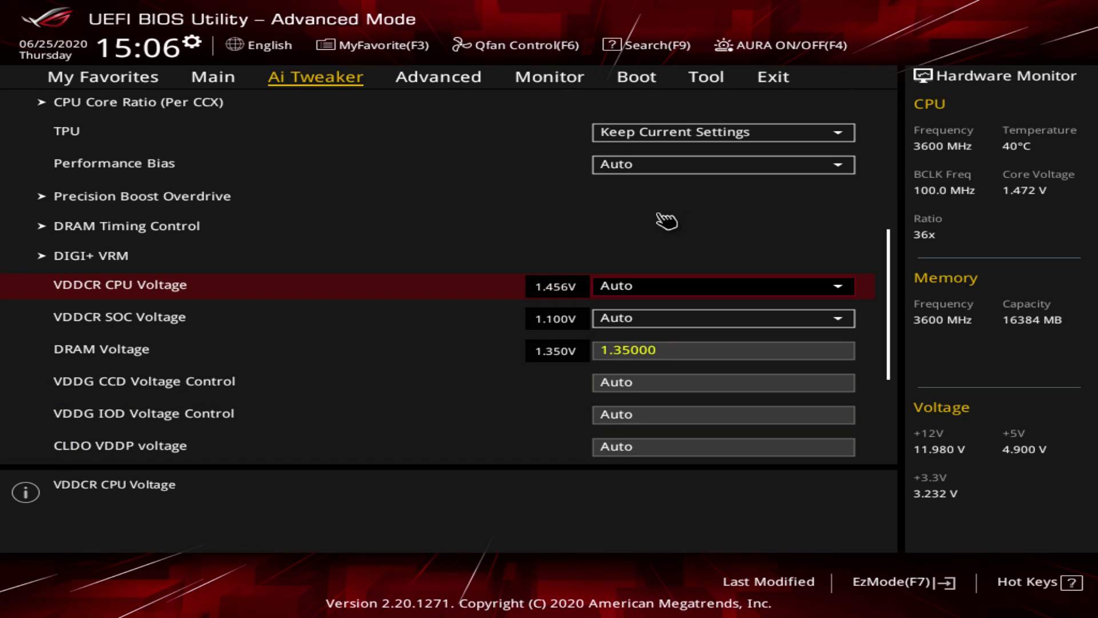
Try VDDCR CPU Voltage in Manual mode with an override of 1.35, and restore it to Auto.
key("Return")
key("Down")
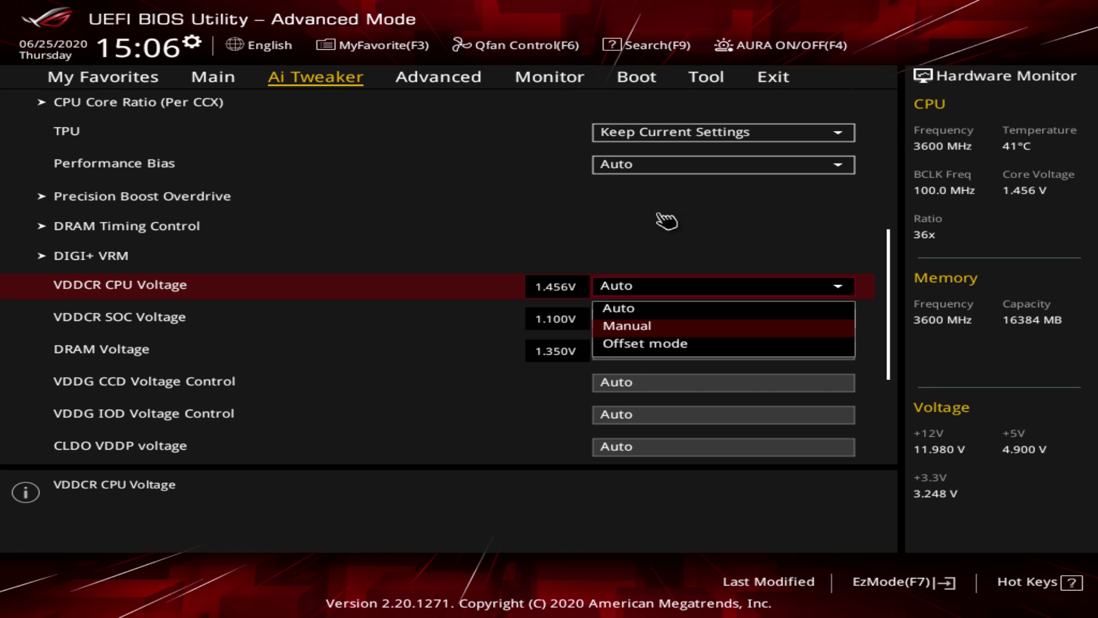
key("Return")
key("Down")
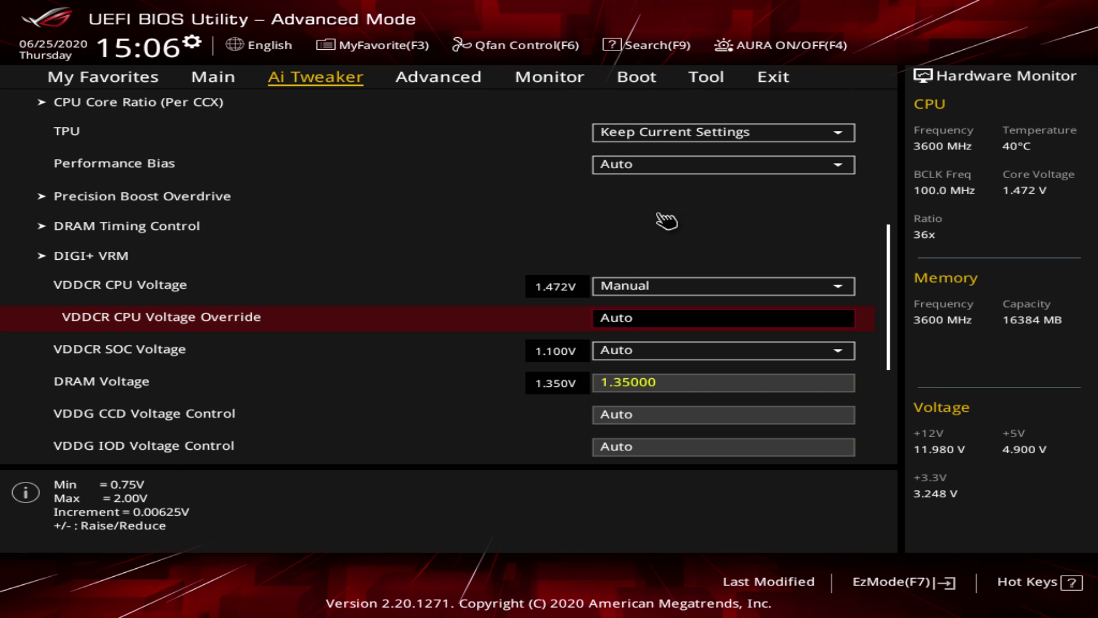
type("1.35")
key("Return")
key("Down")
key("Up")
key("Up")
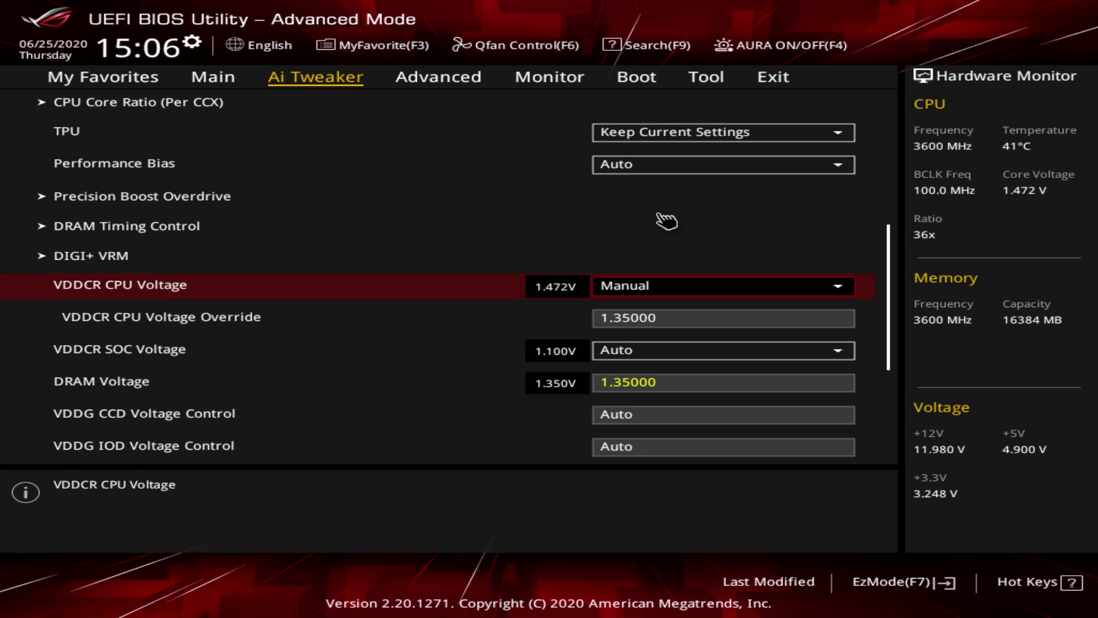
key("Return")
key("Up")
key("Return")
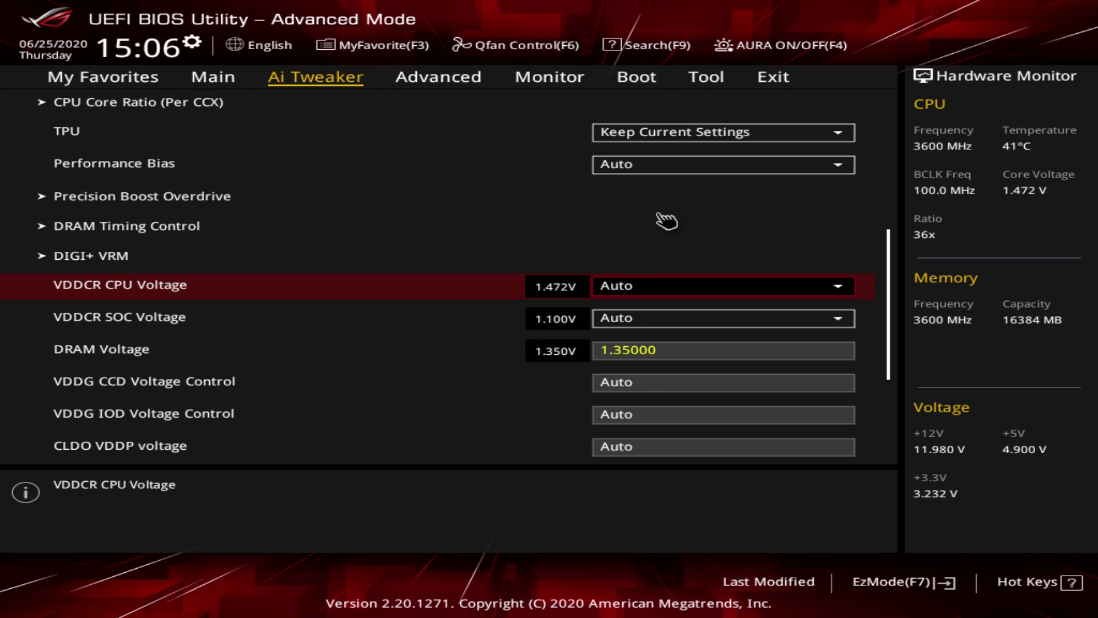
Examine the DRAM Voltage limits and the remaining voltage settings down to the end of the Ai Tweaker list.
key("Down")
key("Down")
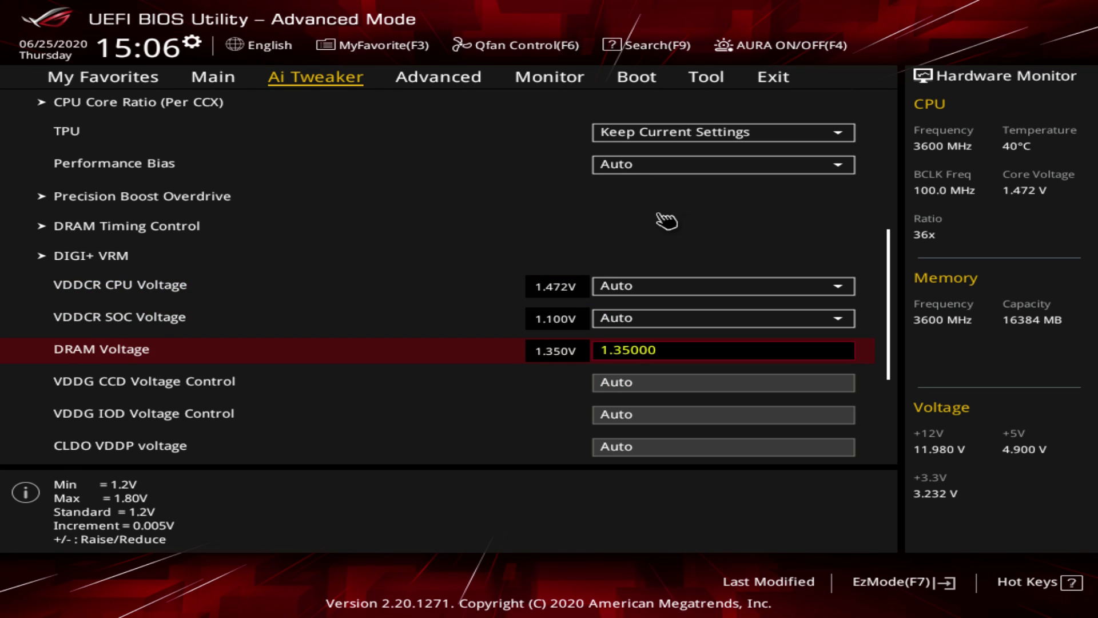
key("Down")
key("Down")
key("Down")
key("Down")
key("Down")
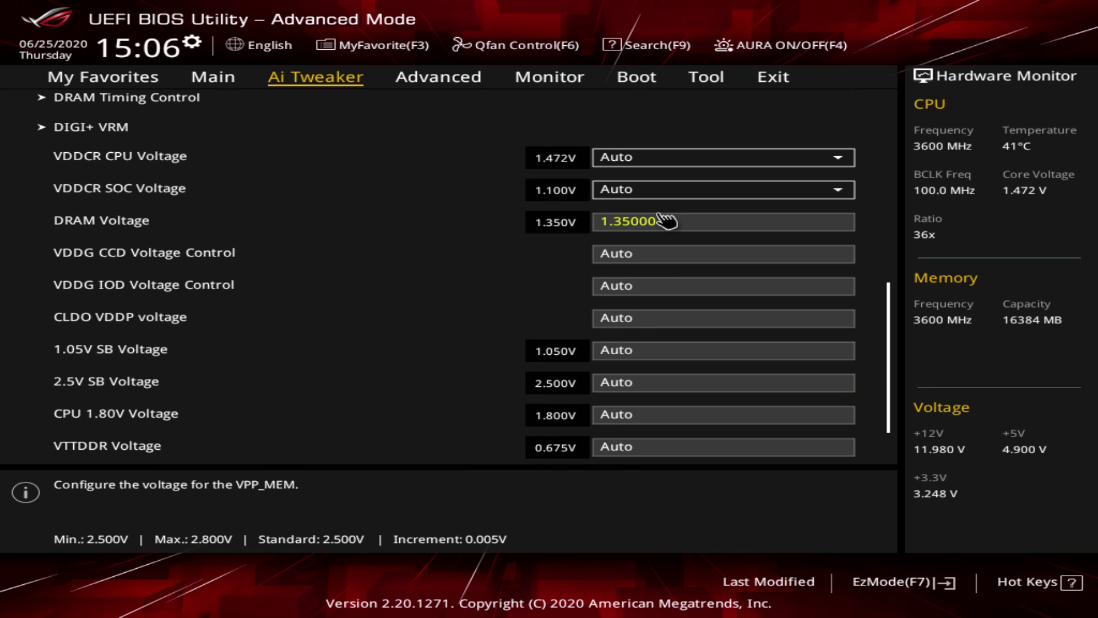
key("Down")
Go back up through the Ai Tweaker settings to Ai Overclock Tuner and the target frequencies.
key("Up")
key("Up")
key("Up")
key("Up")
key("Up")
key("Up")
key("Up")
key("Up")
key("Up")
key("Up")
key("Up")
key("Up")
key("Up")
key("Up")
key("Up")
key("Up")
key("Up")
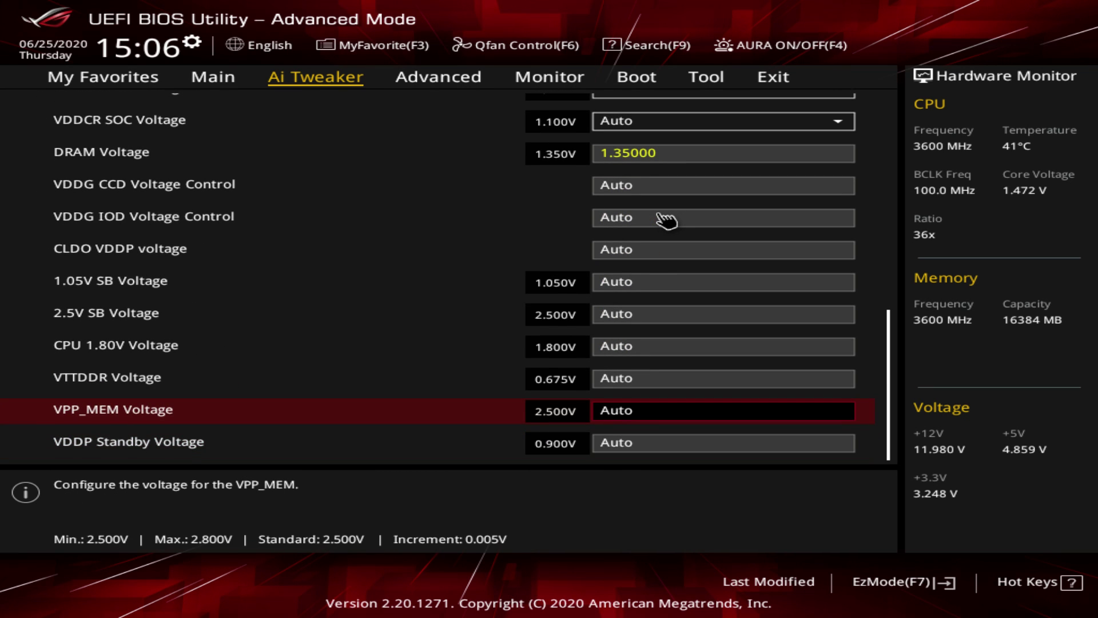
key("Up")
key("Up")
key("Up")
key("Up")
key("Up")
key("Up")
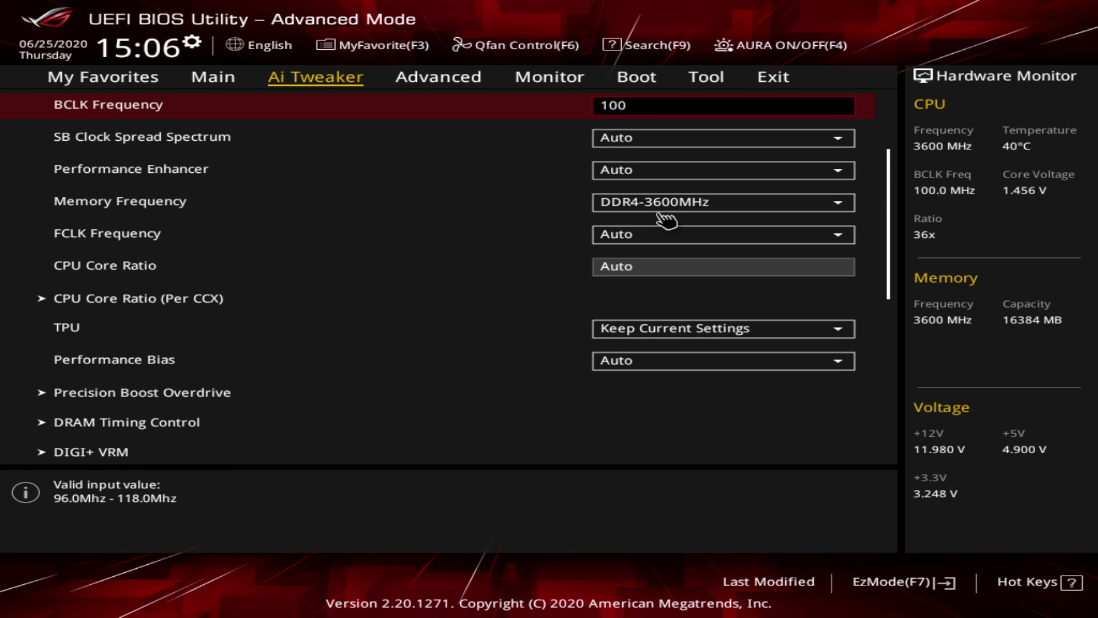
key("Up")
key("Up")
key("Up")
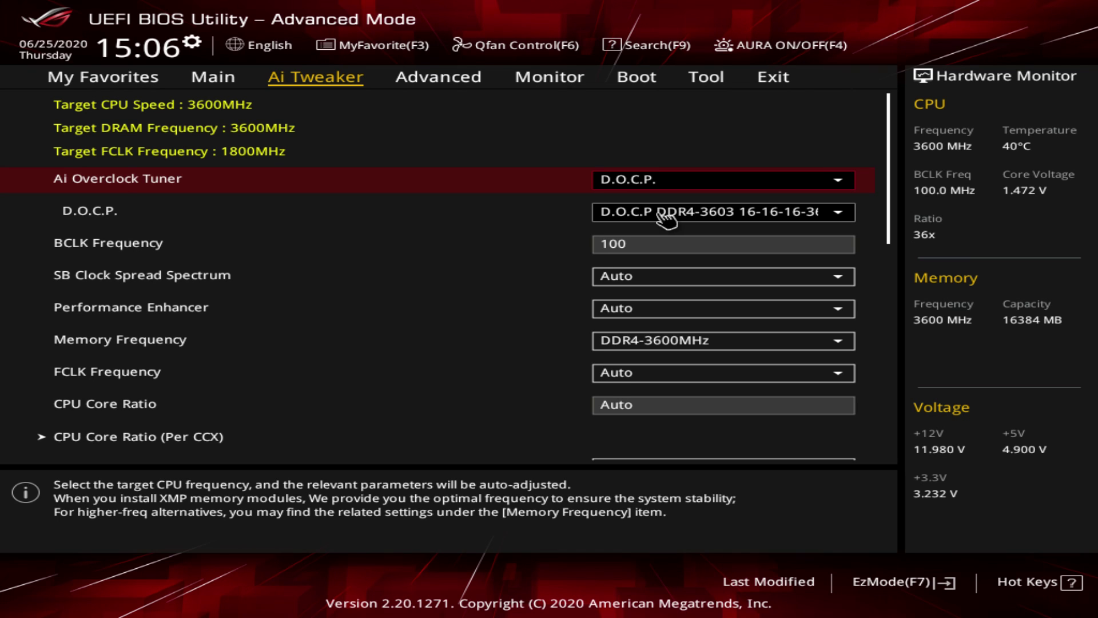
Check the AMD fTPM configuration settings in the Advanced section and leave the submenu.
key("Right")
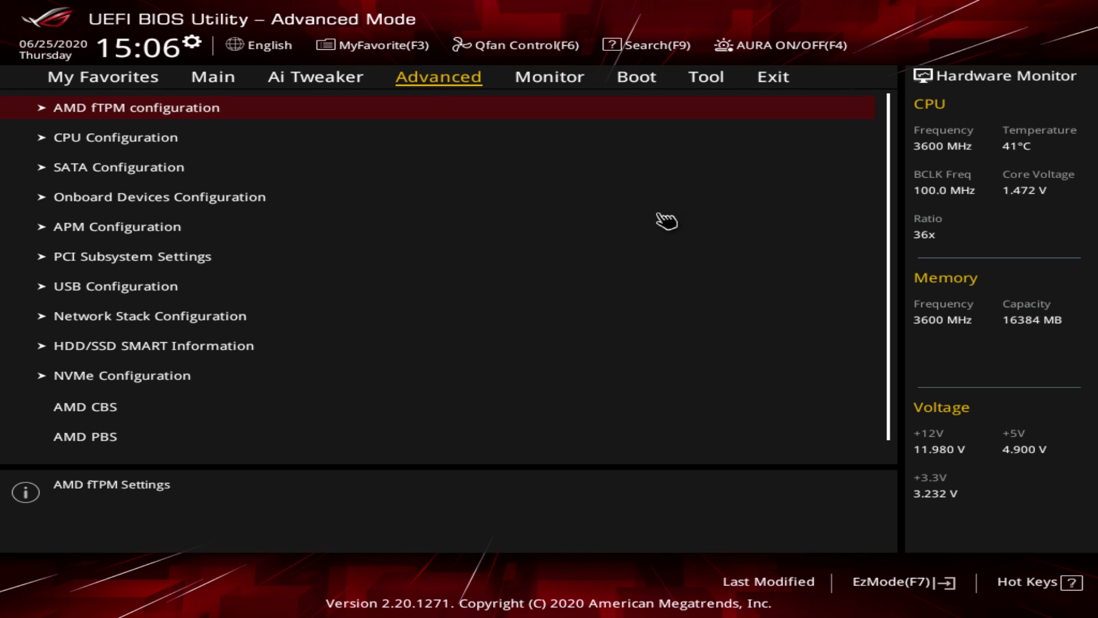
key("Return")
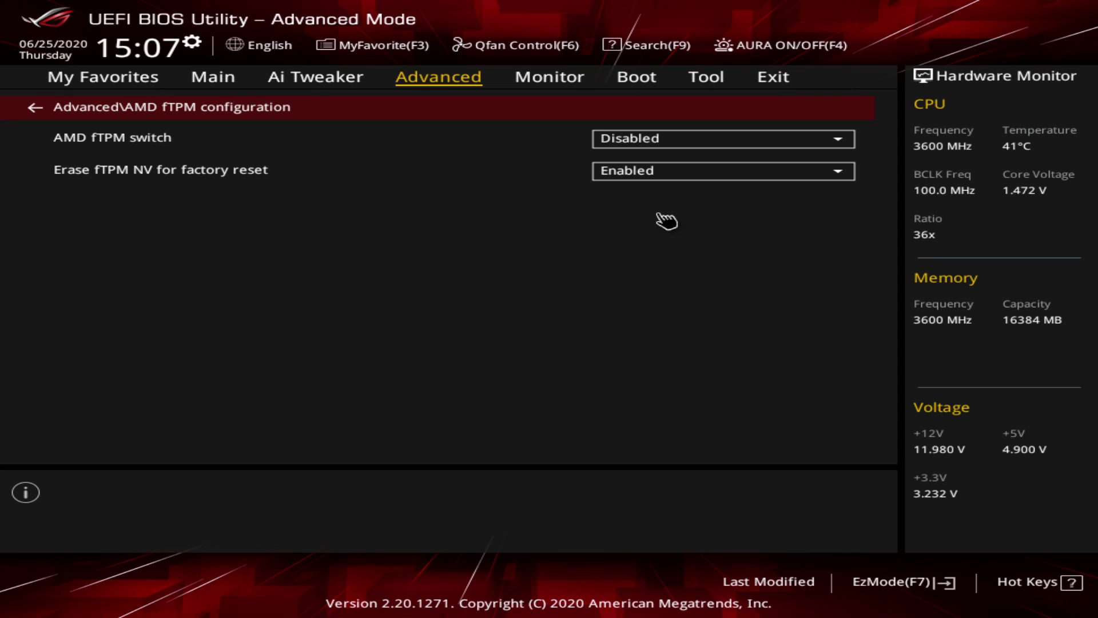
key("Escape")
key("Left")
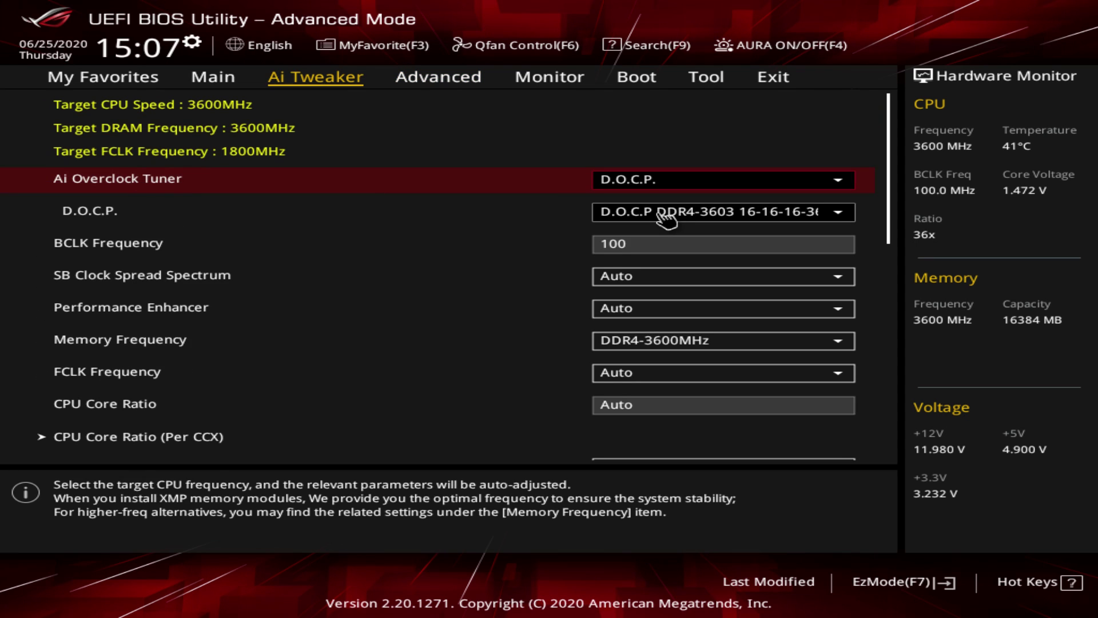
key("Escape")
Review the CPU Configuration submenu in Advanced, from PSS Support to Core Leveling Mode, and return to the list.
key("Right")
key("Return")
key("Right")
key("Return")
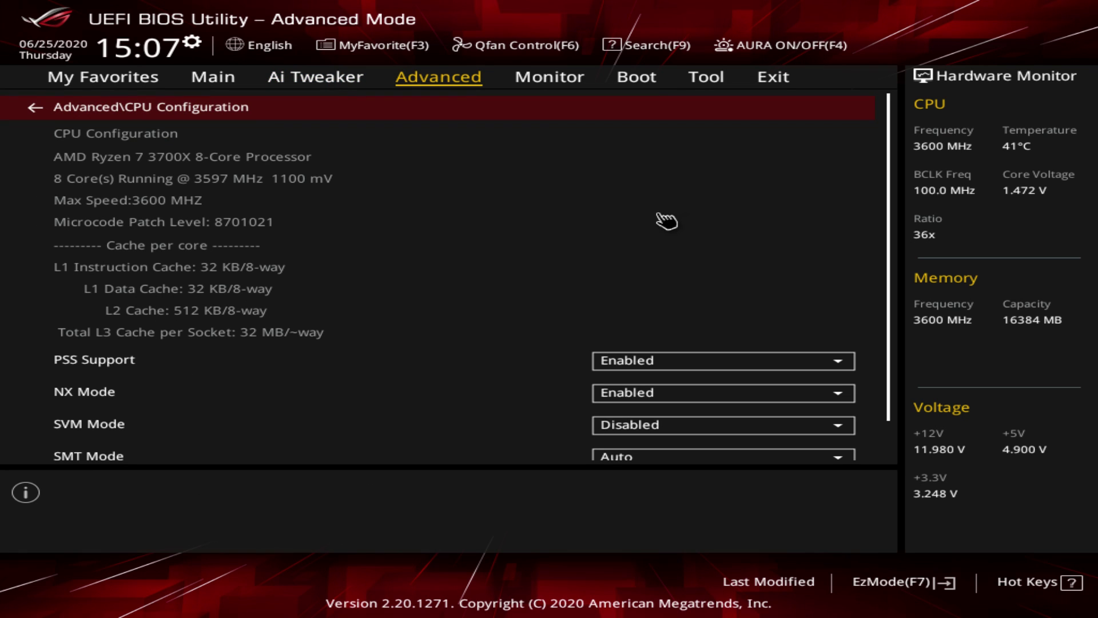
key("Down")
key("Down")
key("Down")
key("Down")
key("Down")
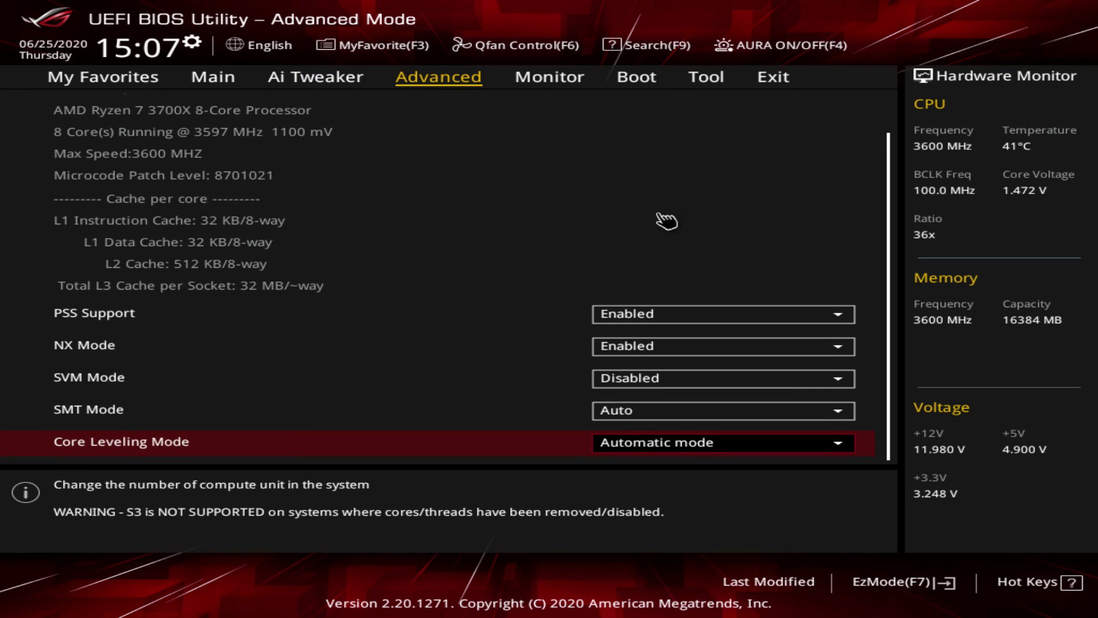
key("Up")
key("Up")
key("Up")
key("Up")
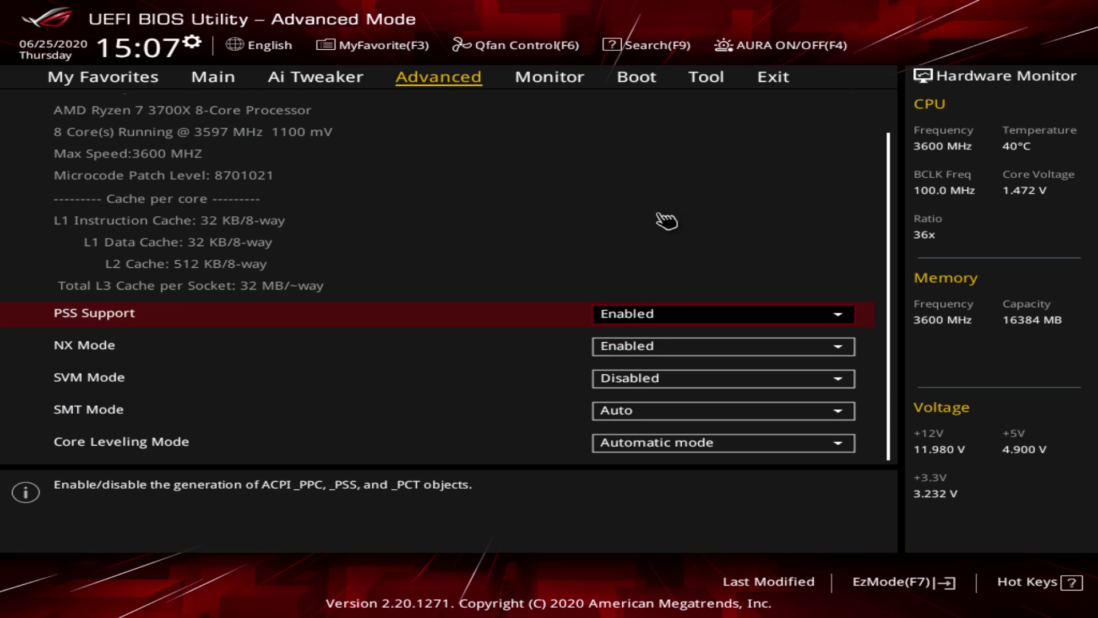
key("Down")
key("Down")
key("Down")
key("Down")
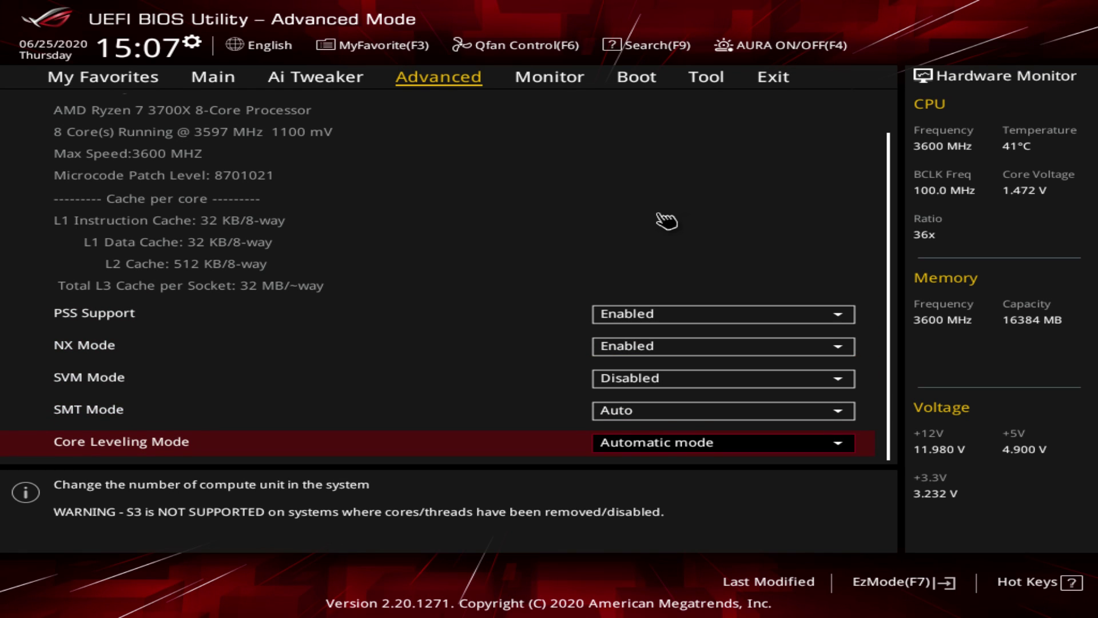
key("Escape")
Open SATA Configuration and examine the SATA Port Enable, SATA Mode, NVMe RAID mode and SMART Self Test settings.
key("Down")
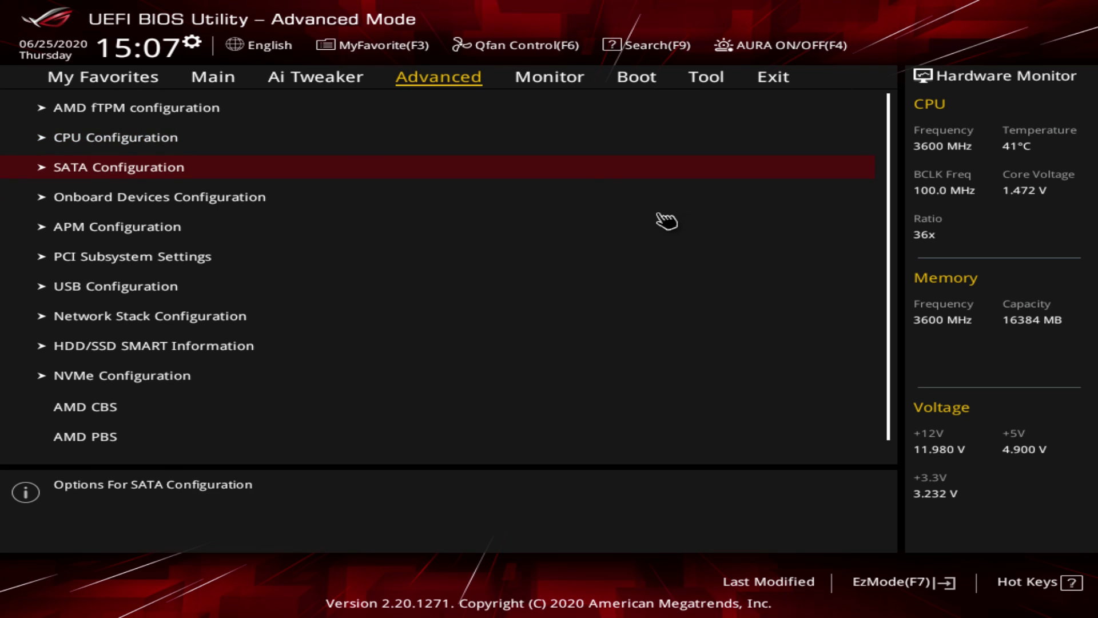
key("Return")
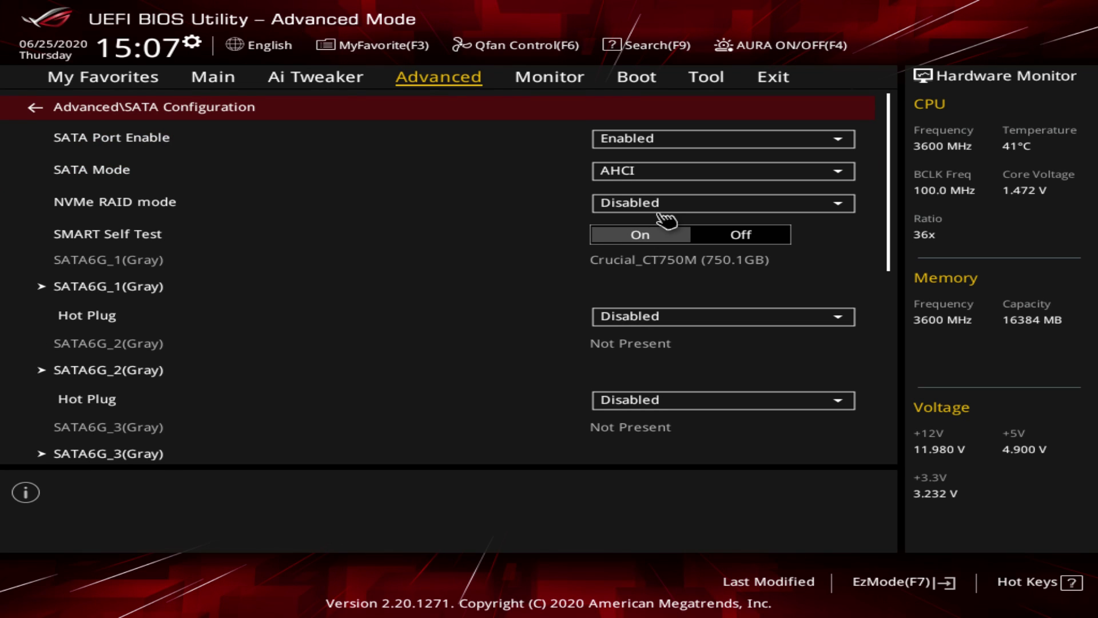
key("Down")
key("Down")
key("Down")
key("Down")
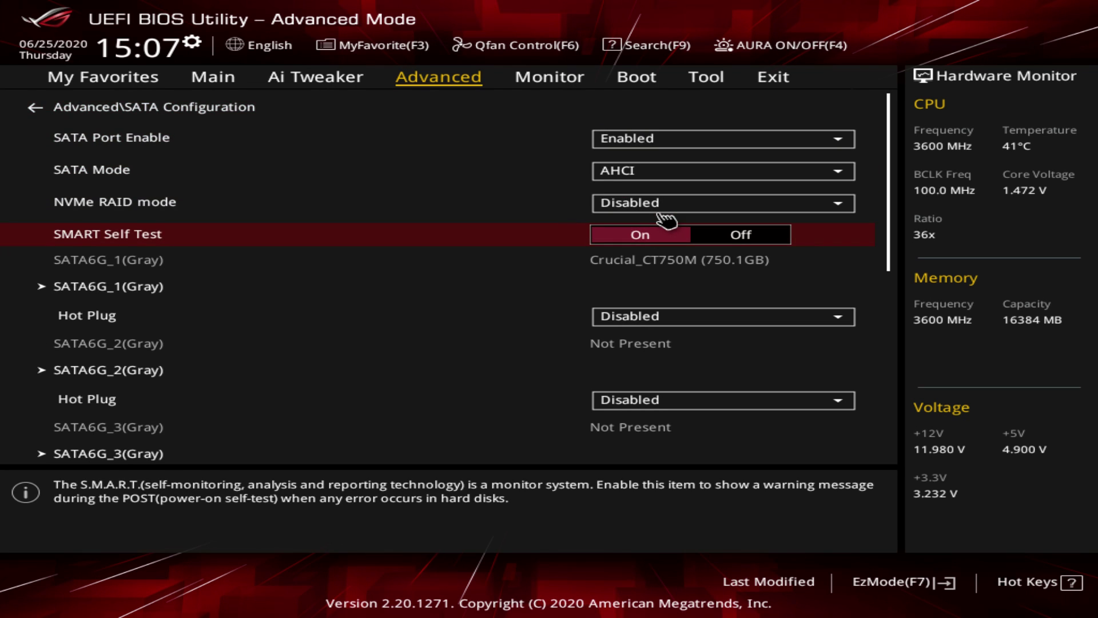
key("Down")
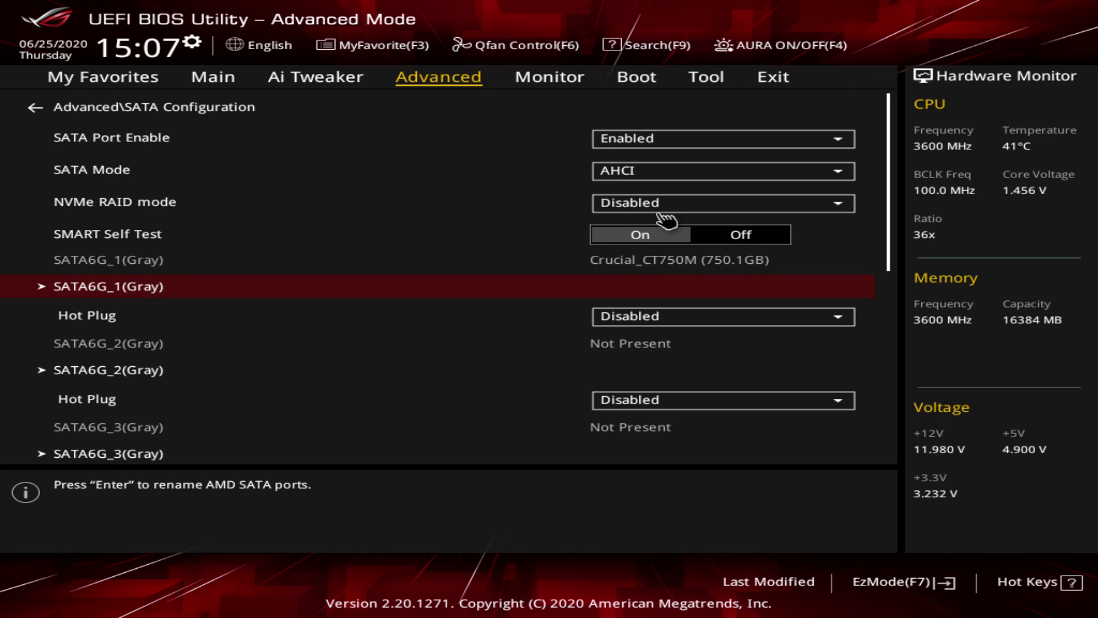
key("Up")
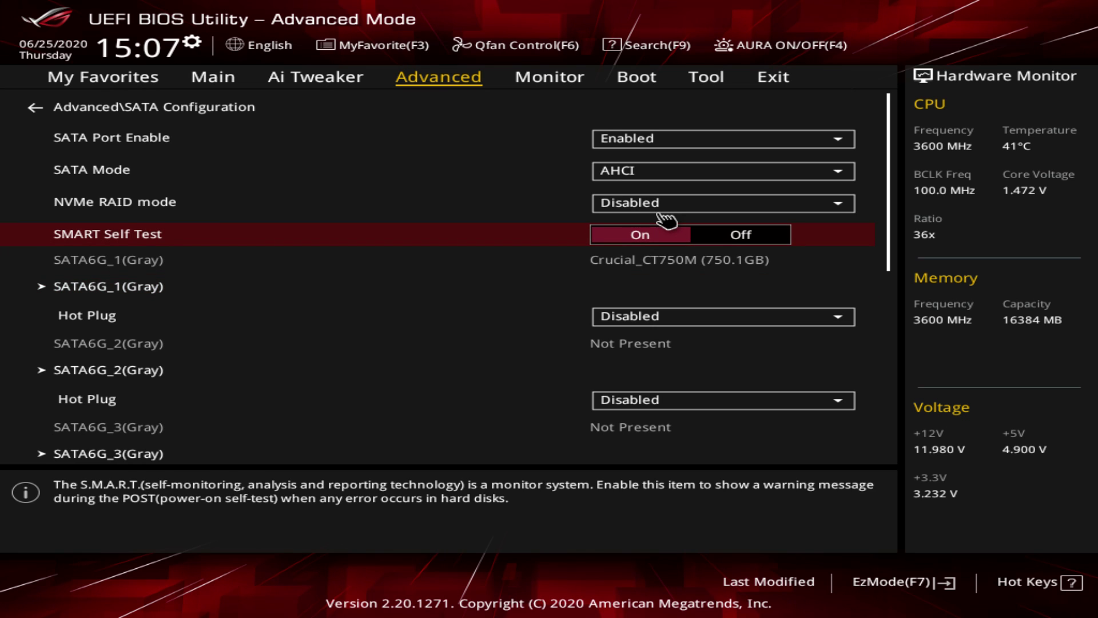
key("Up")
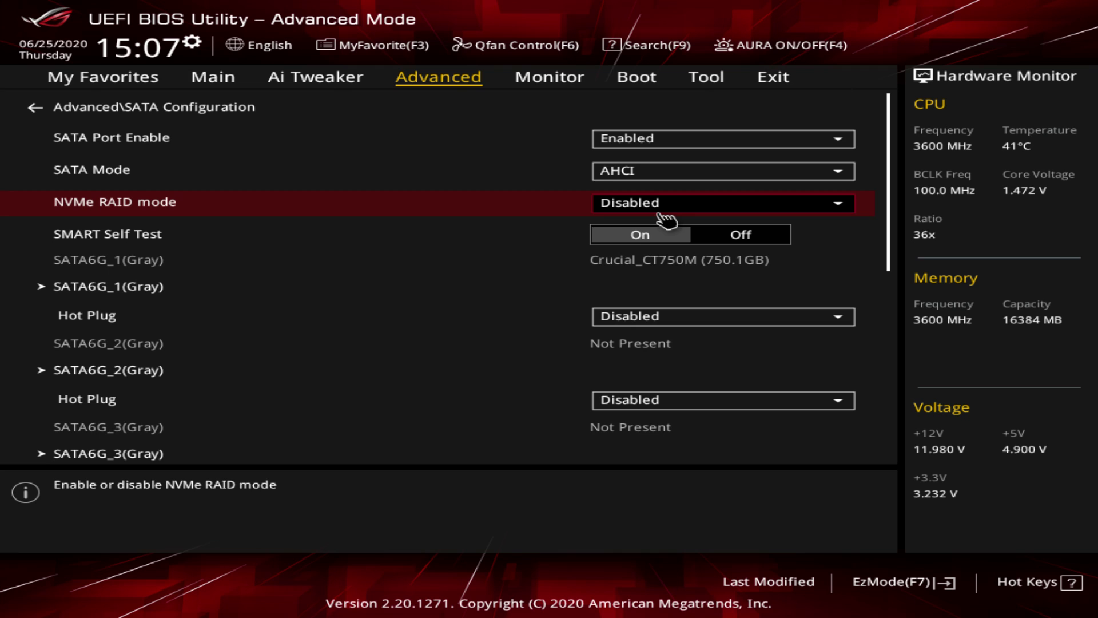
Look through the SATA6G and M.2 port entries with their Hot Plug settings, and leave SATA Configuration.
key("Down")
key("Down")
key("Down")
key("Down")
key("Down")
key("Down")
key("Down")
key("Down")
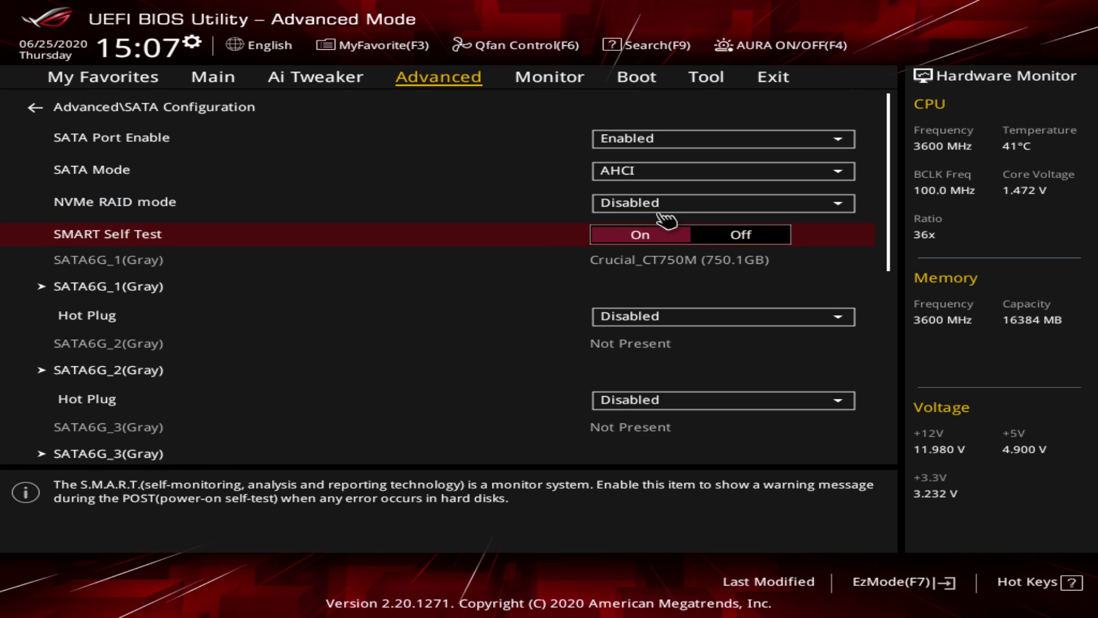
key("Down")
key("Down")
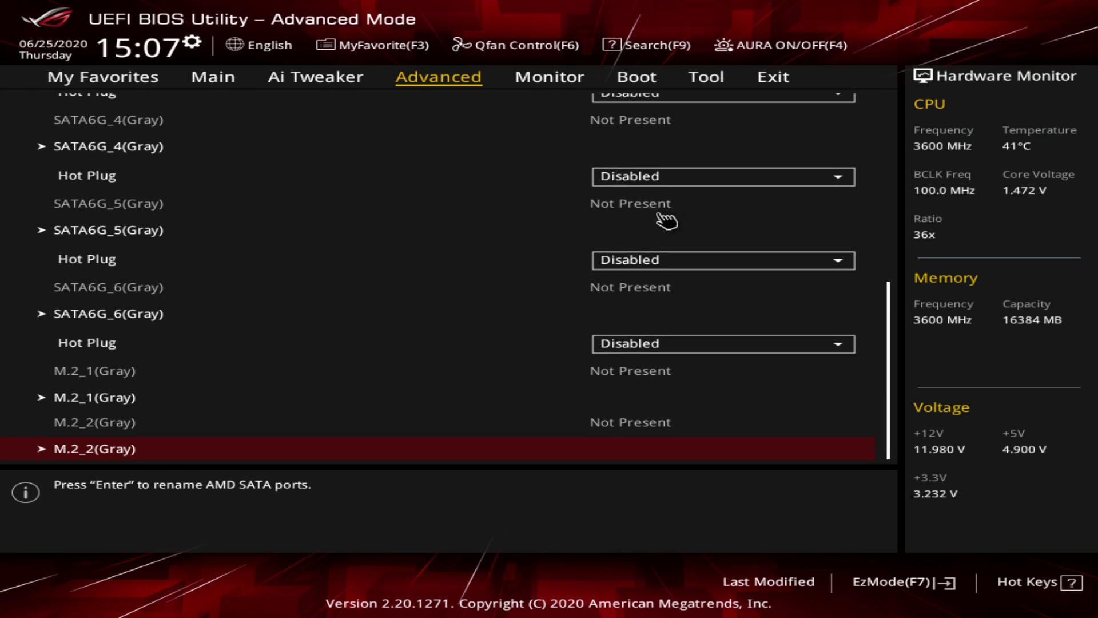
key("Up")
key("Up")
key("Up")
key("Up")
key("Up")
key("Up")
key("Up")
key("Up")
key("Up")
key("Up")
key("Up")
key("Up")
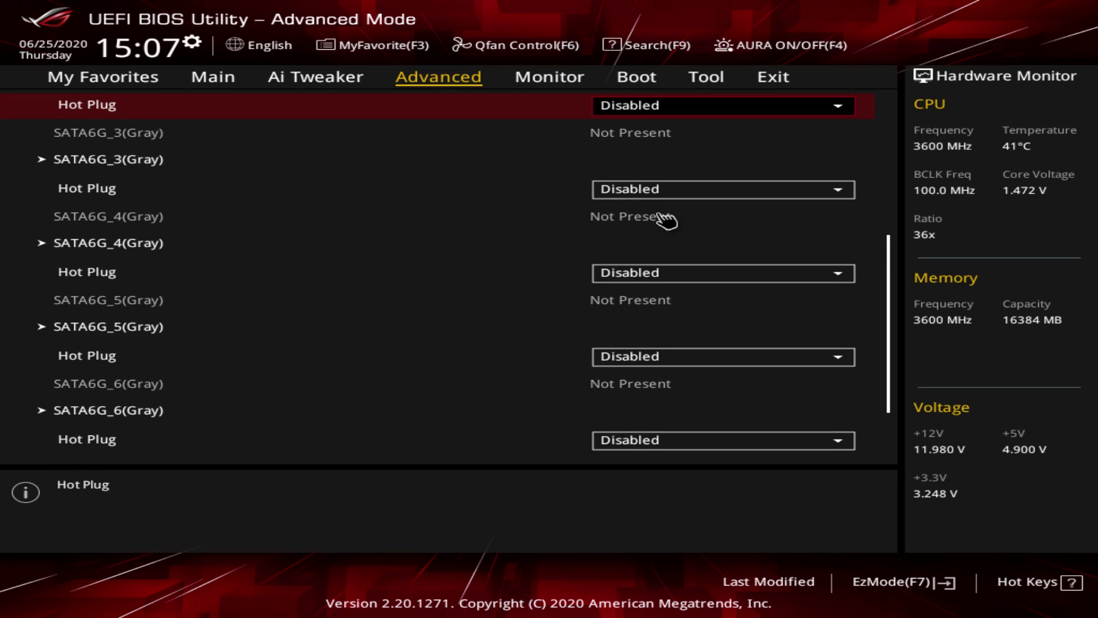
key("Up")
key("Up")
key("Up")
key("Up")
key("Up")
key("Up")
key("Up")
key("Up")
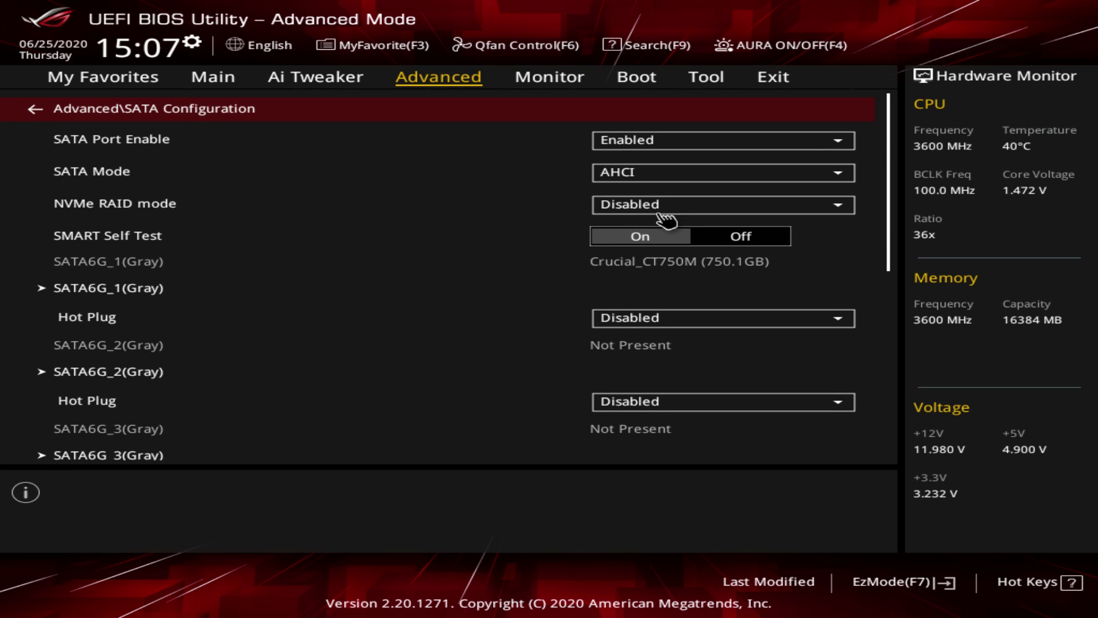
key("Escape")
Open Onboard Devices Configuration and review the settings from HD Audio Controller to PCIEX16_2 4X-1X Switch.
key("Down")
key("Return")
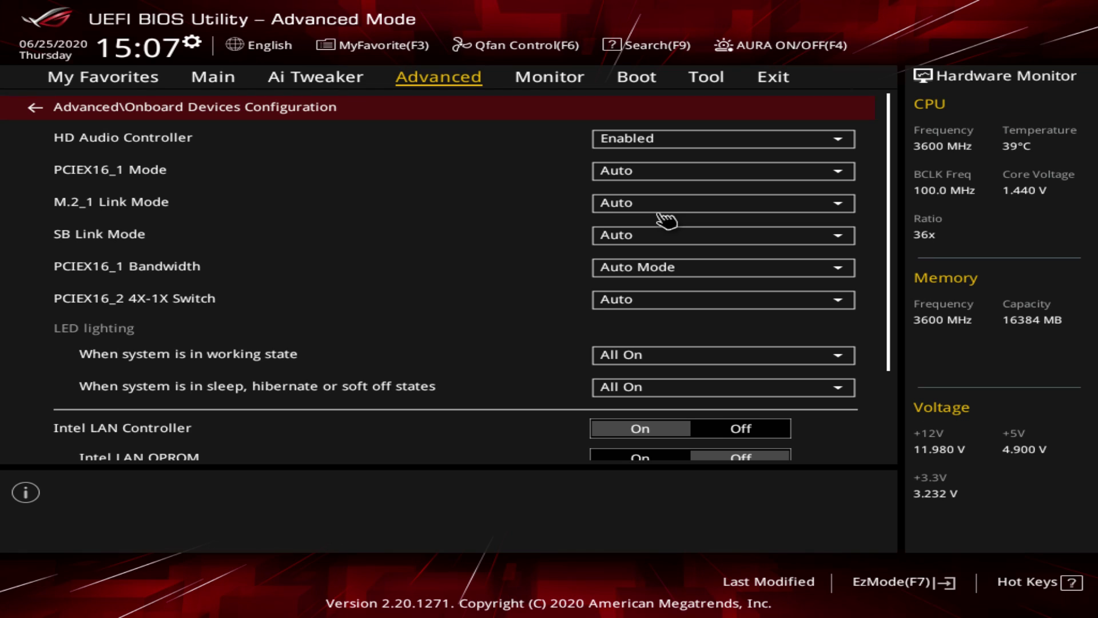
key("Down")
key("Down")
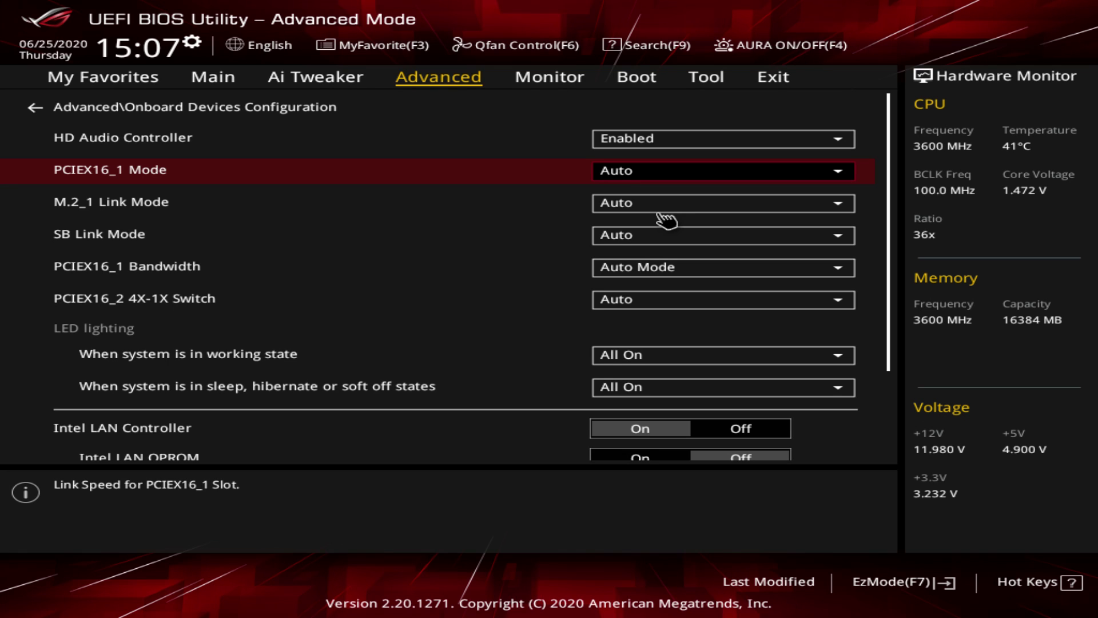
key("Down")
key("Down")
key("Down")
key("Down")
Examine the LED lighting settings and browse the sleep, hibernate or soft off options, choosing All On.
key("Down")
key("Down")
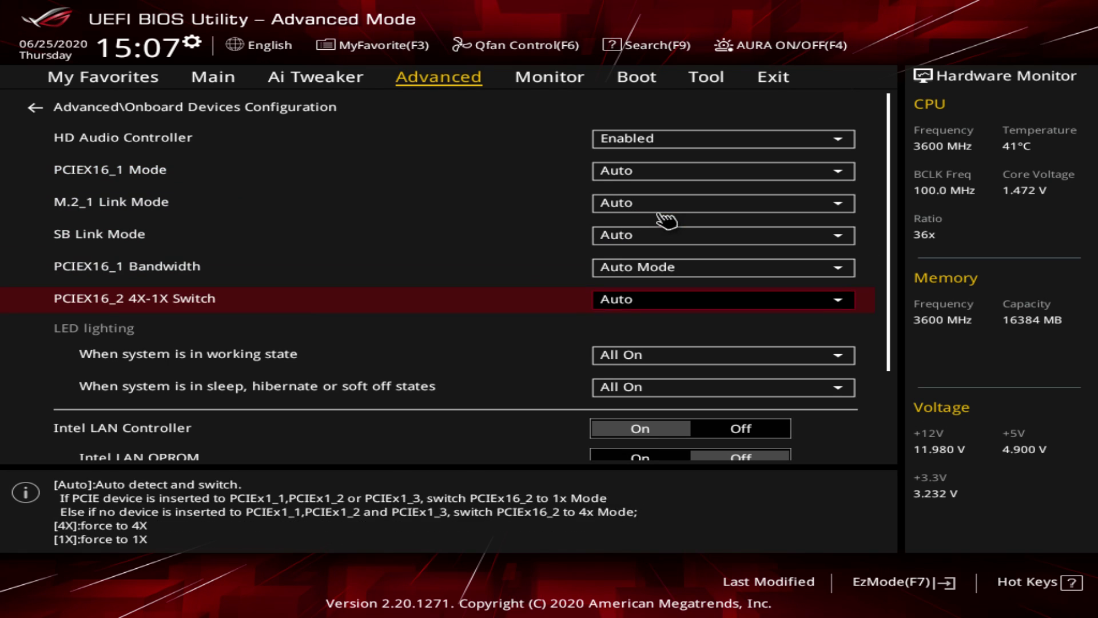
key("Up")
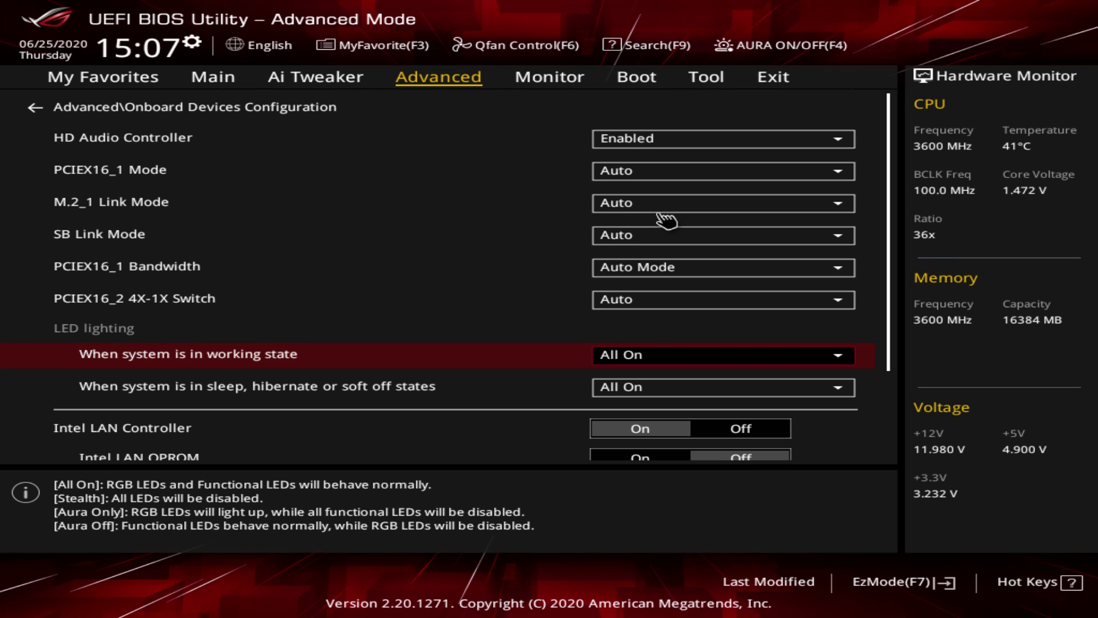
key("Down")
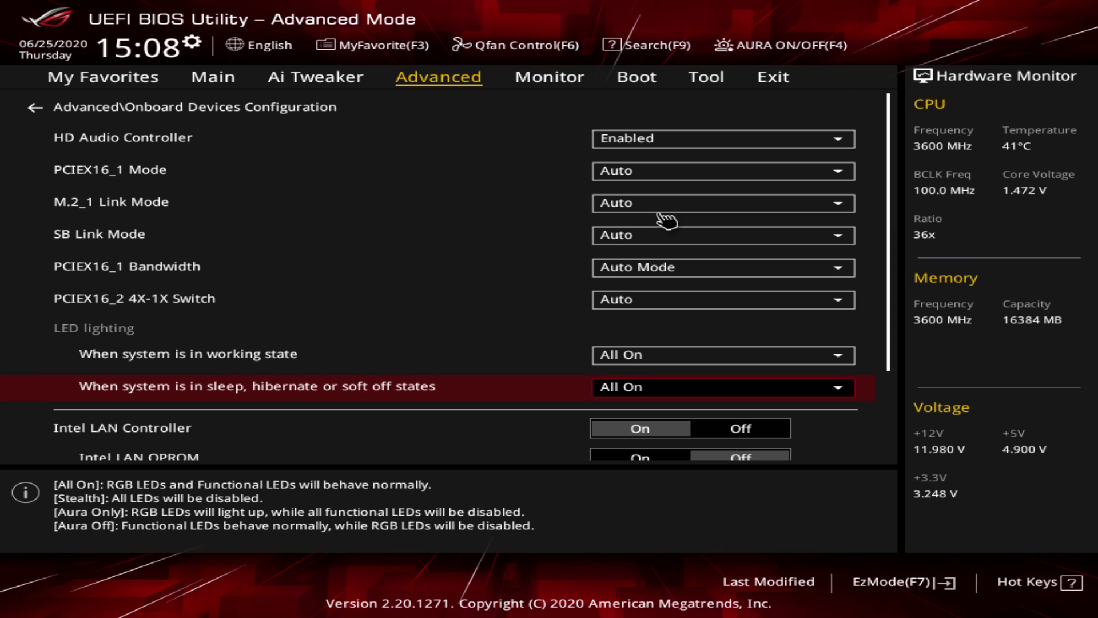
key("Return")
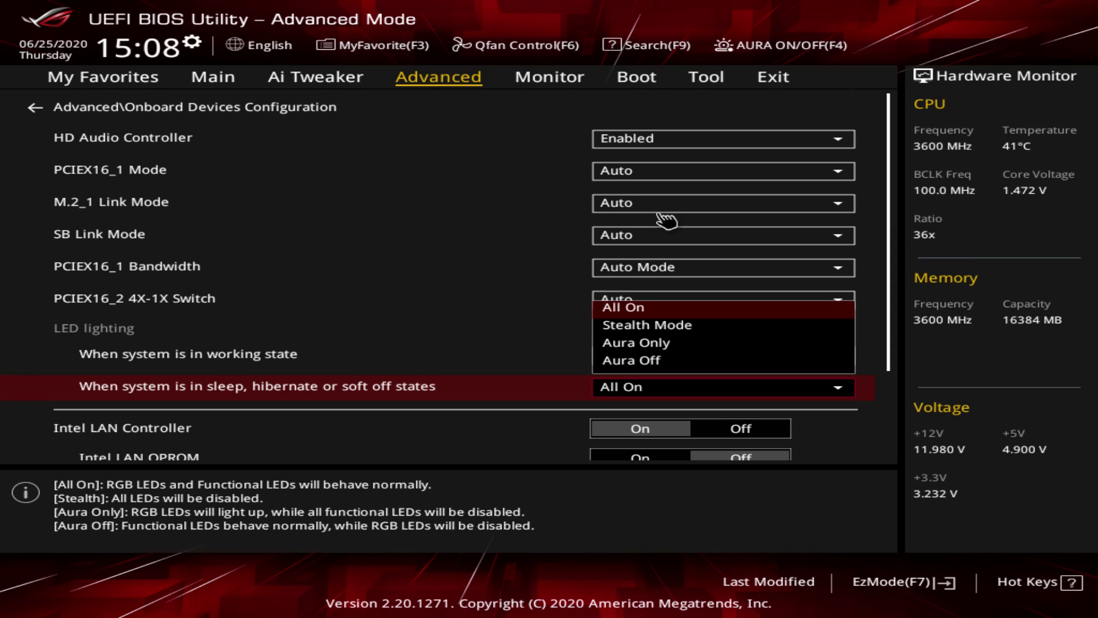
key("Down")
key("Down")
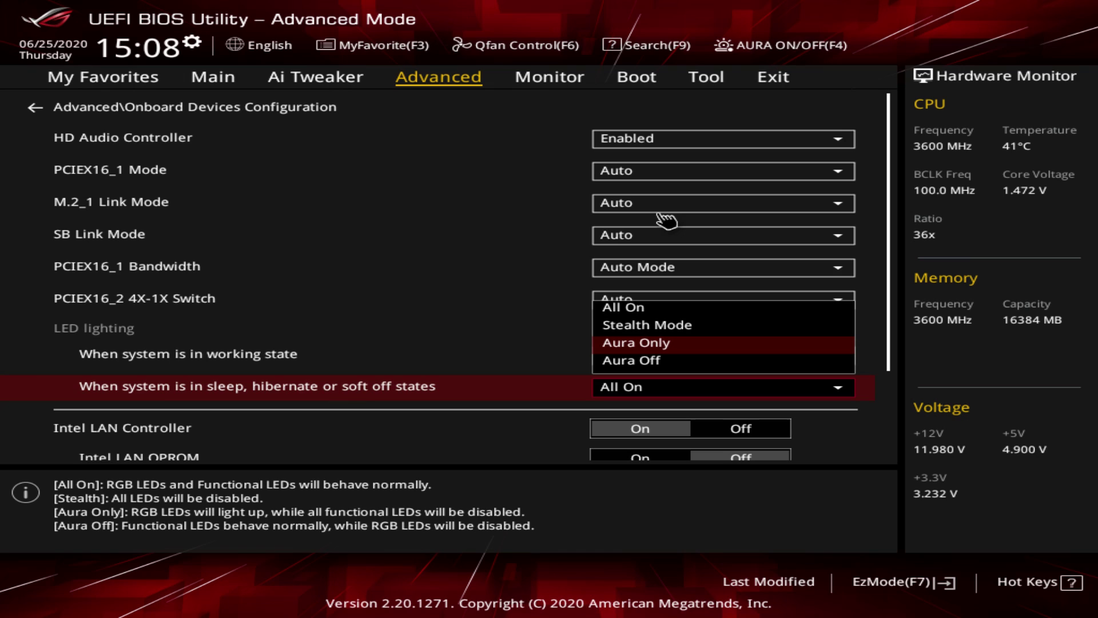
key("Down")
key("Up")
key("Up")
key("Up")
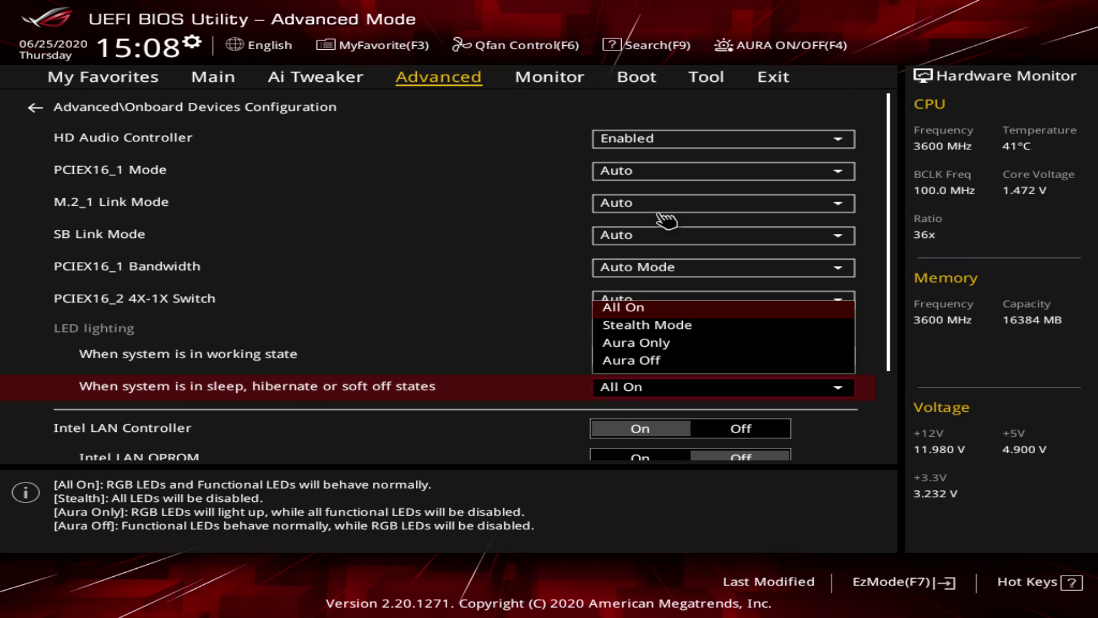
key("Return")
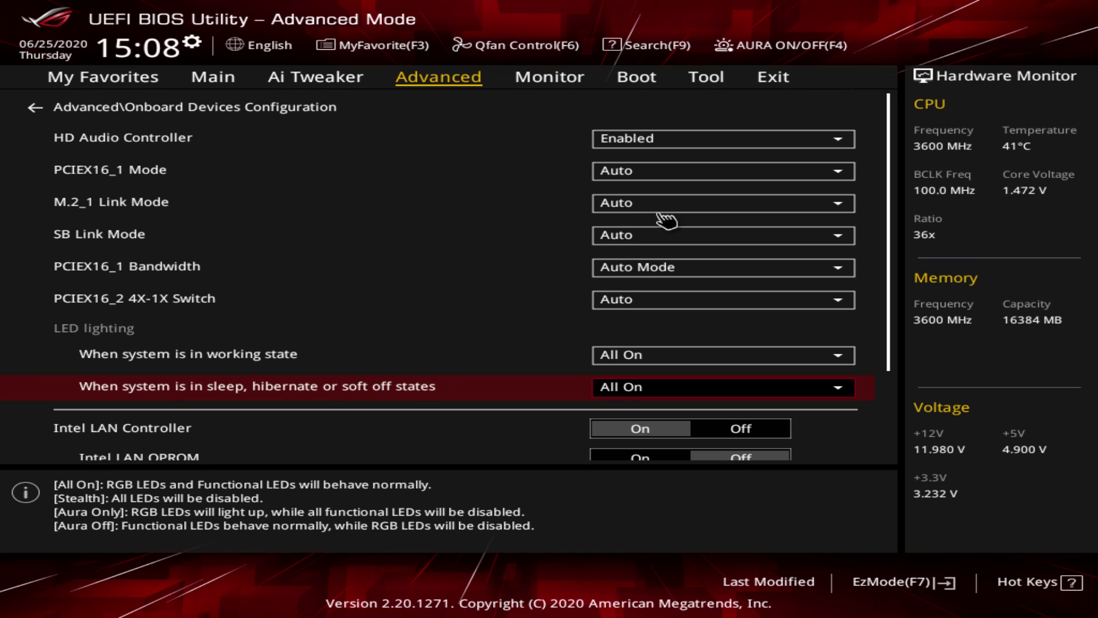
Review the Intel LAN, Wi-Fi, Bluetooth and USB power delivery settings, and leave Onboard Devices Configuration.
key("Down")
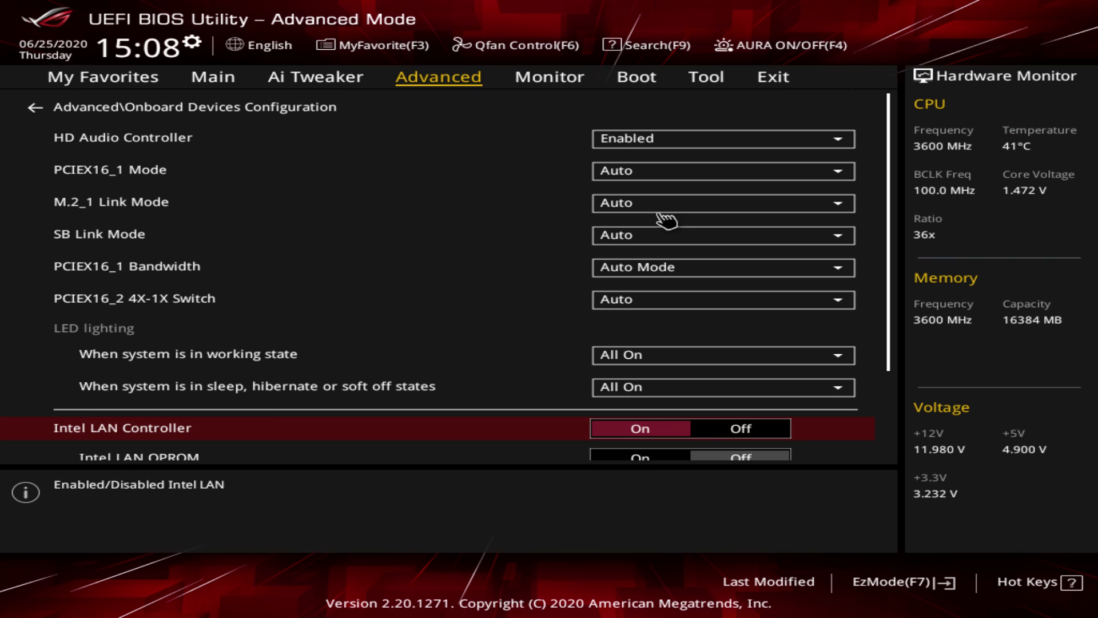
key("Down")
key("Down")
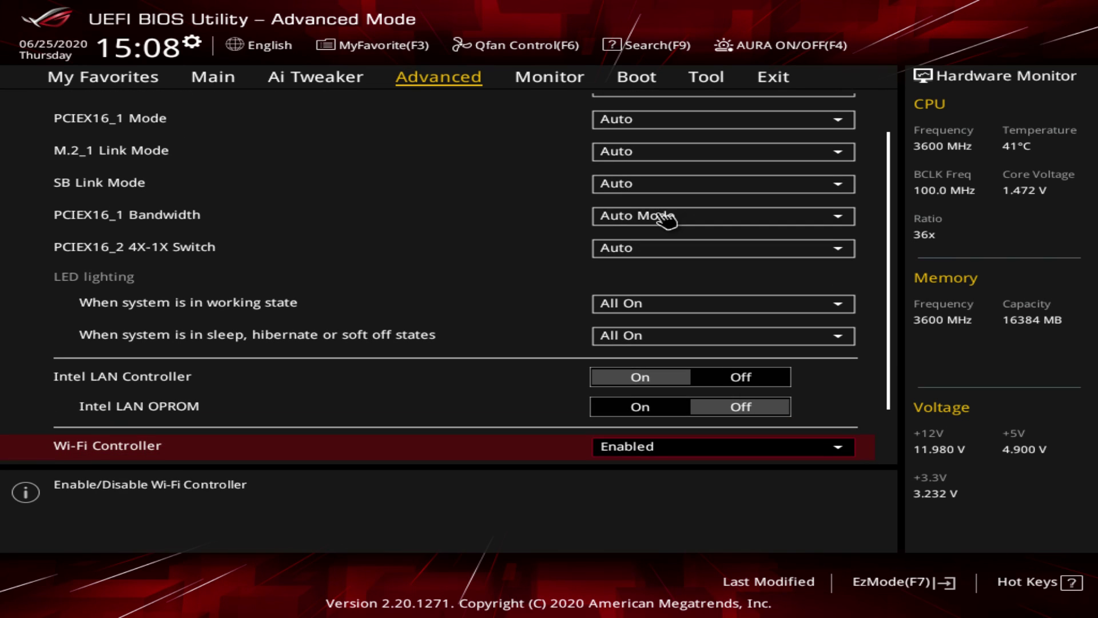
key("Up")
key("Up")
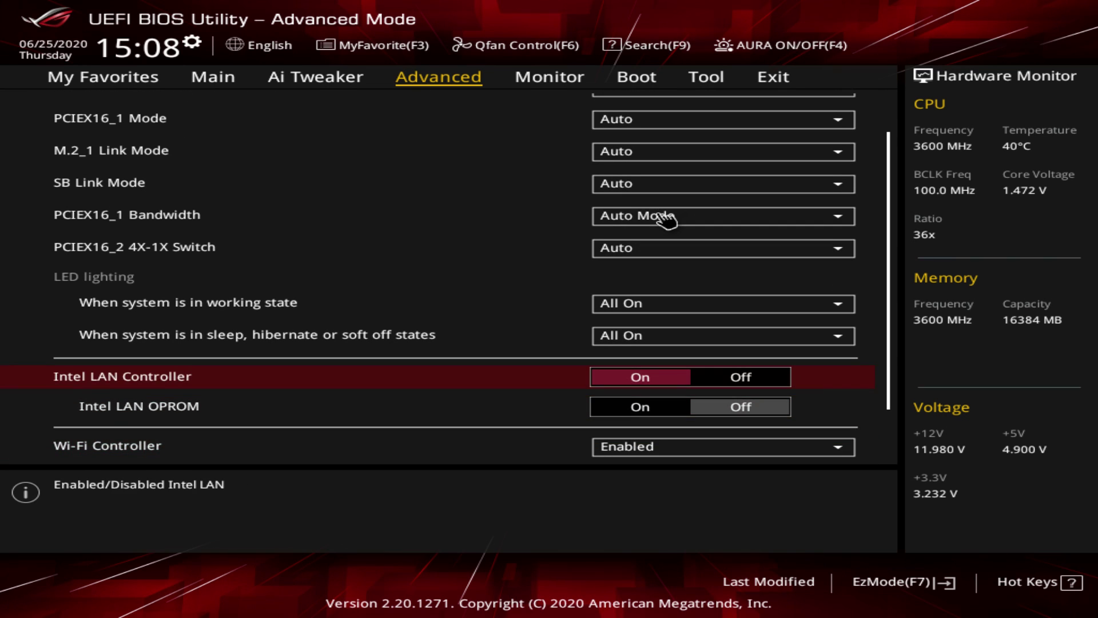
key("Down")
key("Down")
key("Down")
key("Down")
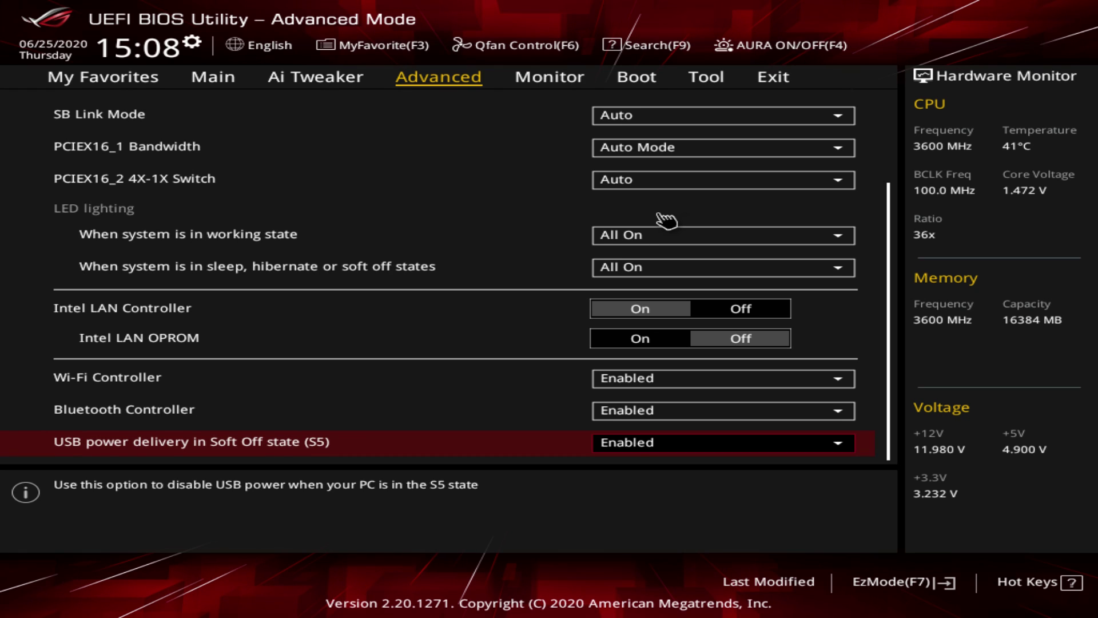
key("Escape")
Check the APM Configuration submenu and the SR-IOV Support setting in PCI Subsystem Settings, returning to the Advanced list.
key("Down")
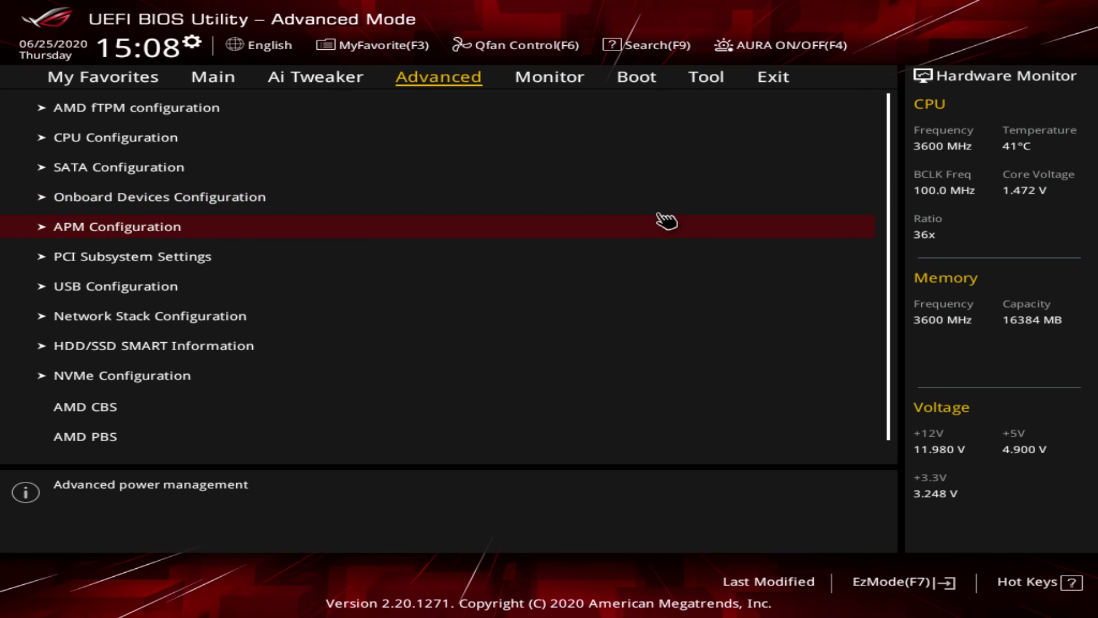
key("Return")
key("Escape")
key("Down")
key("Return")
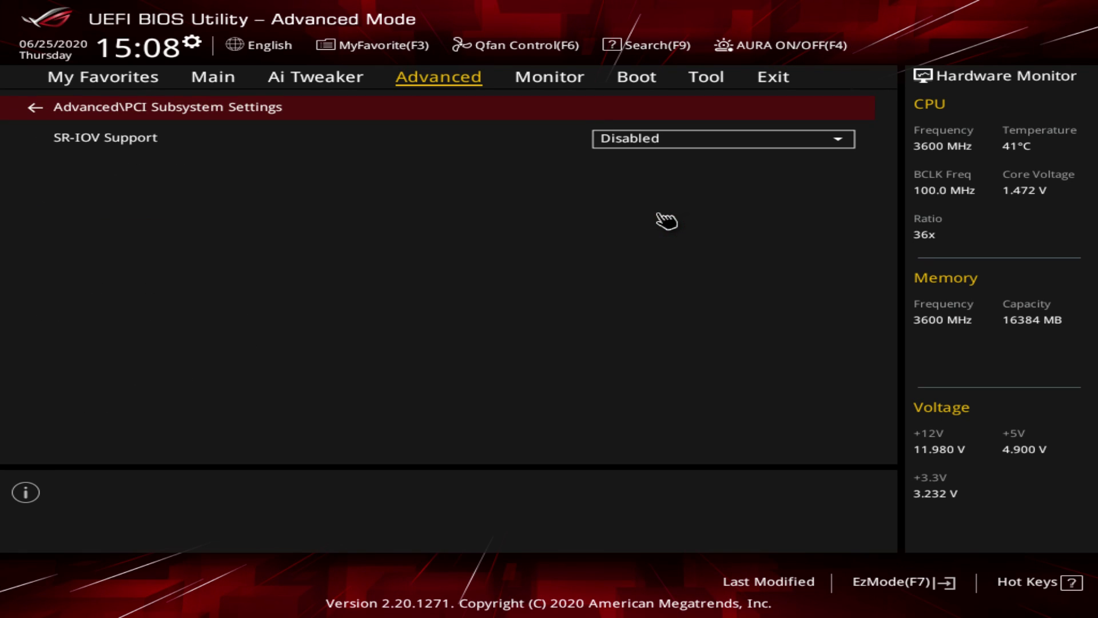
key("Escape")
Review USB Configuration, including the individual ports under USB Single Port Control, and return to the Advanced list.
key("Down")
key("Return")
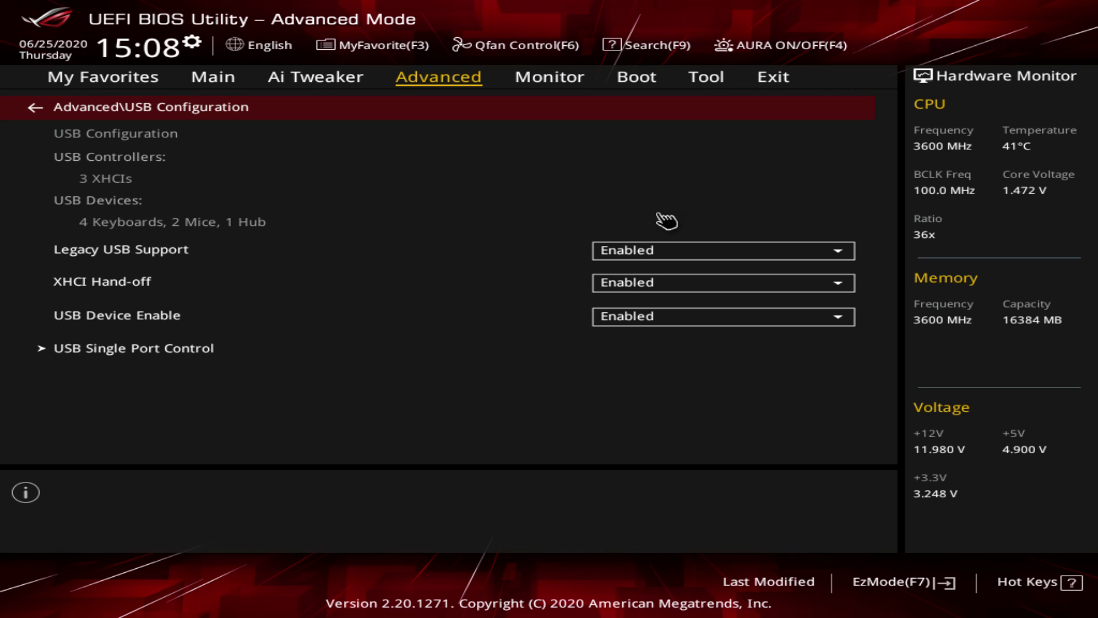
key("Down")
key("Down")
key("Down")
key("Down")
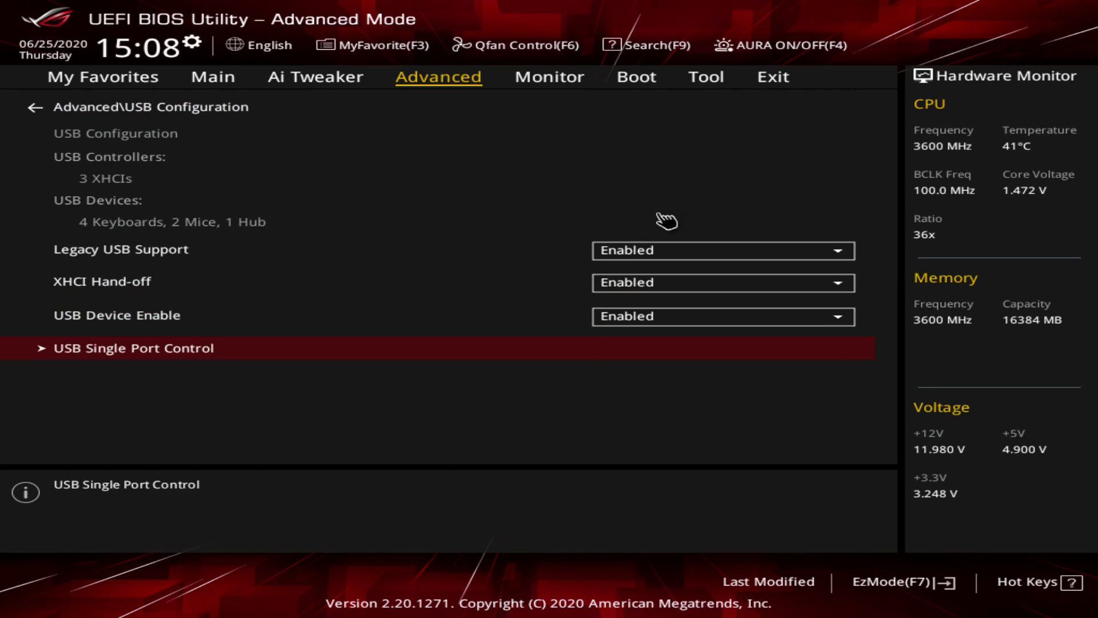
key("Return")
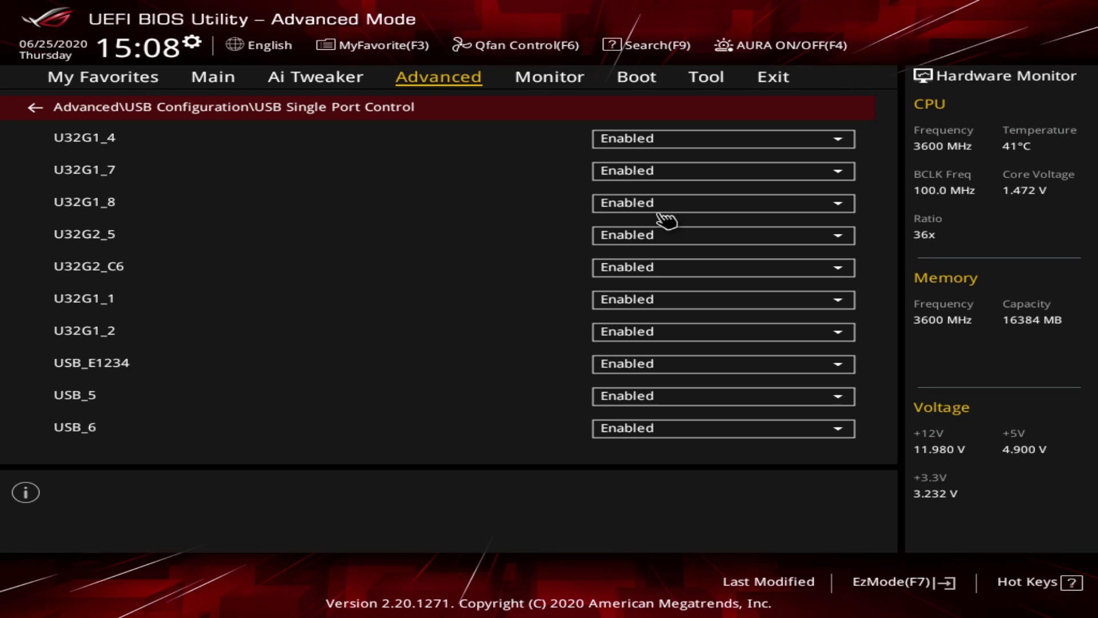
key("Escape")
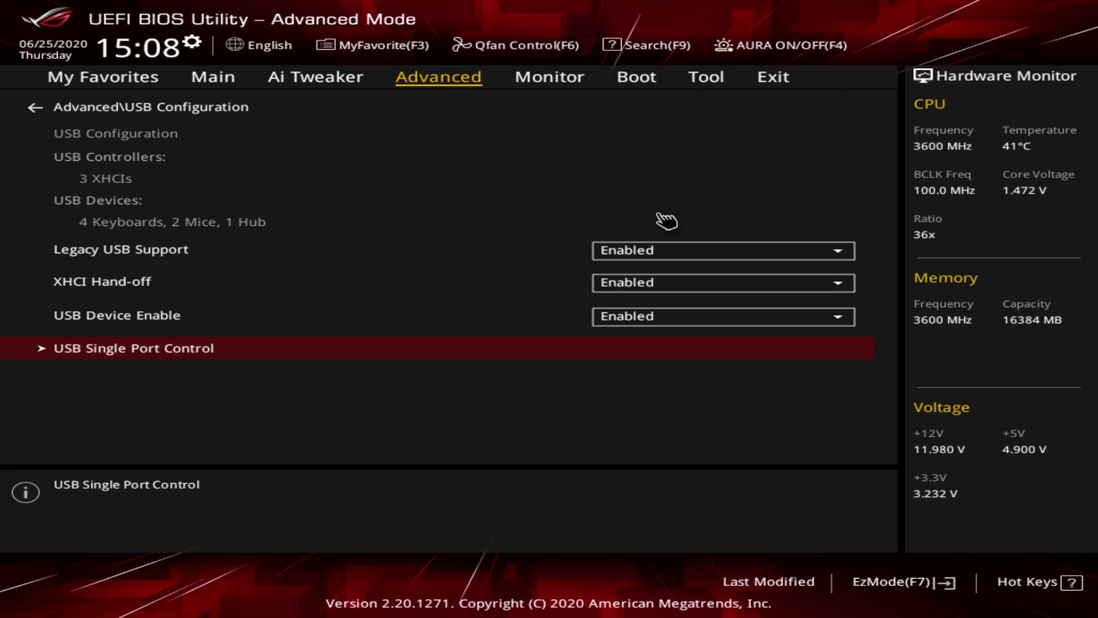
key("Escape")
Check the Network Stack Configuration setting and view the drive's HDD/SSD SMART Information.
key("Down")
key("Return")
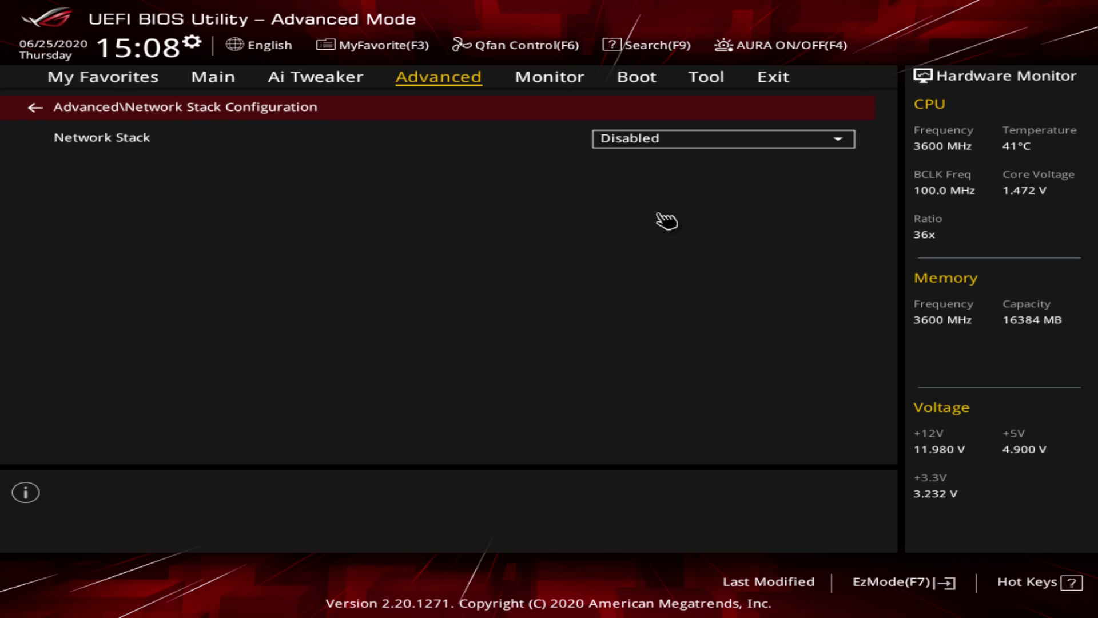
key("Escape")
key("Down")
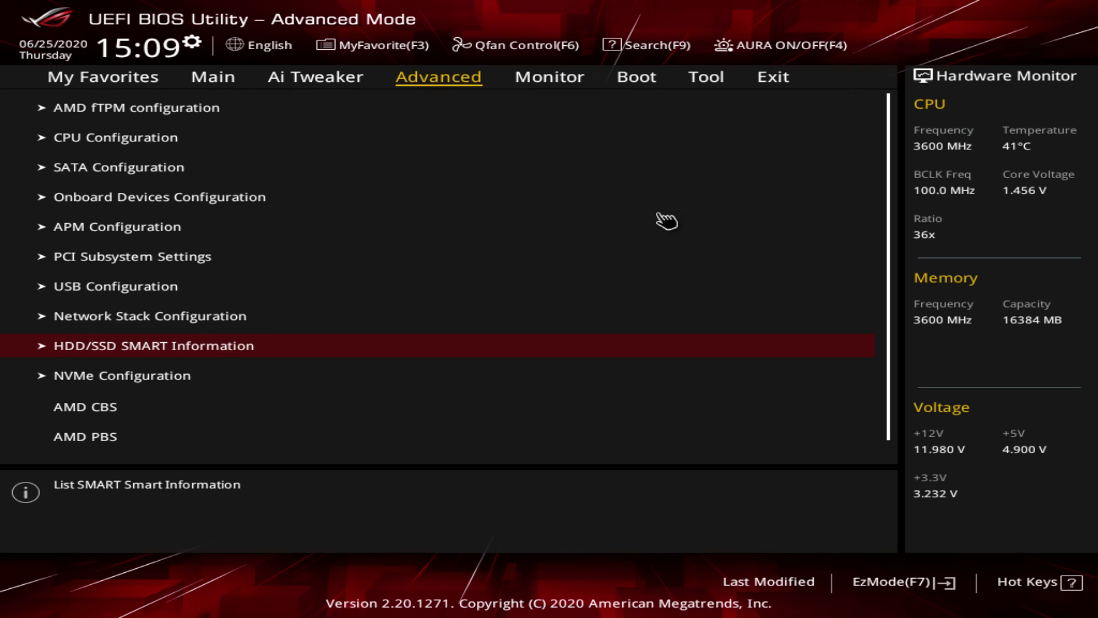
key("Return")
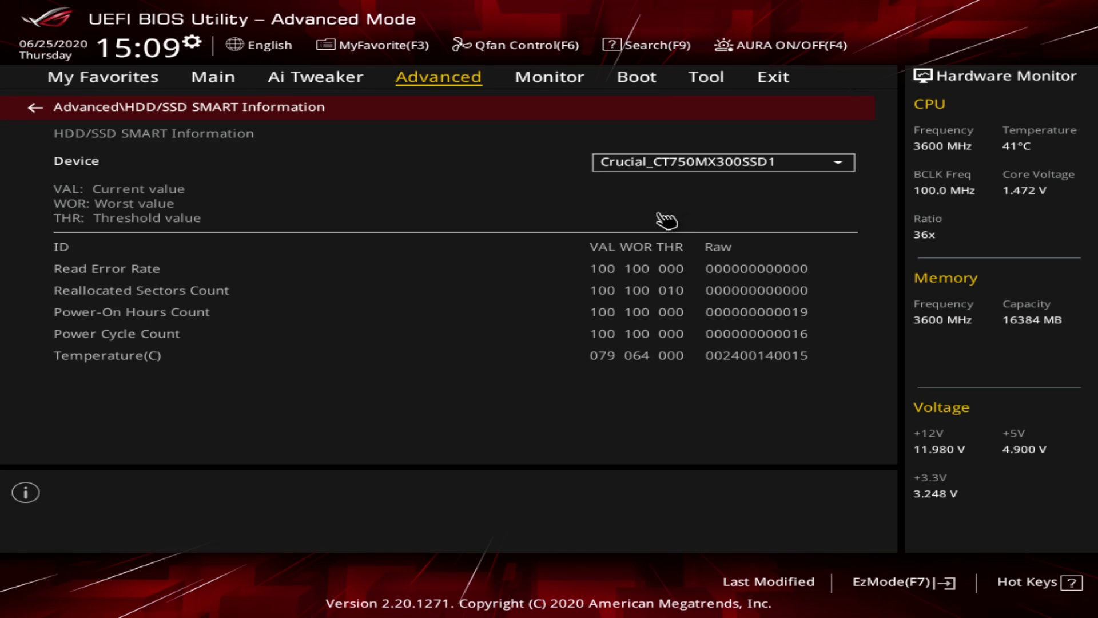
key("Escape")
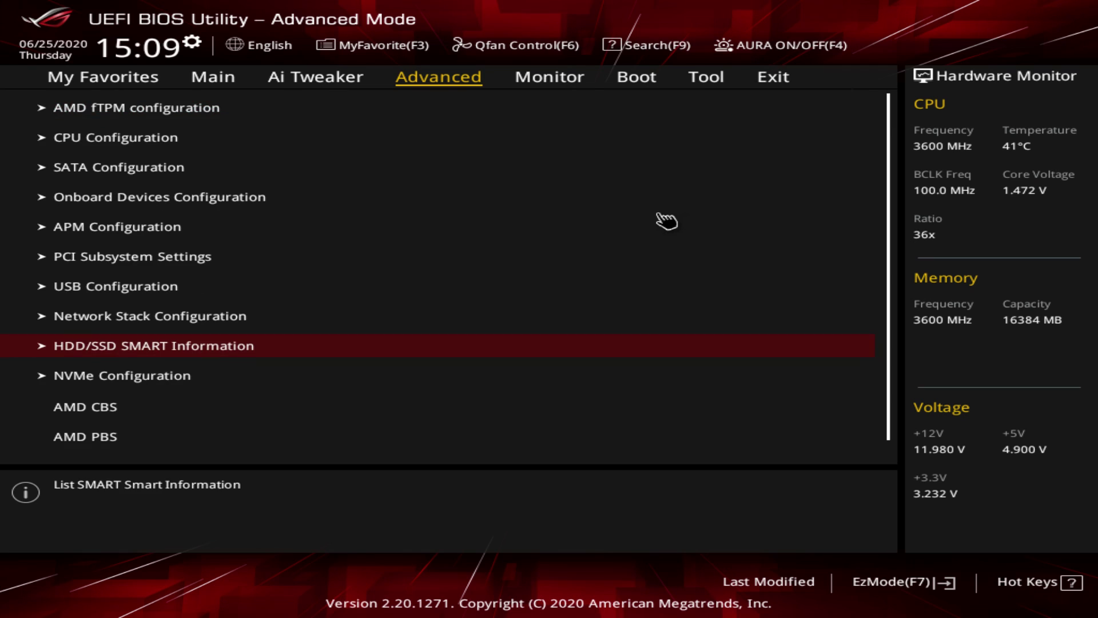
View the GIGABYTE NVMe drive's details and self-test options in NVMe Configuration, and return to the Advanced list.
key("Down")
key("Return")
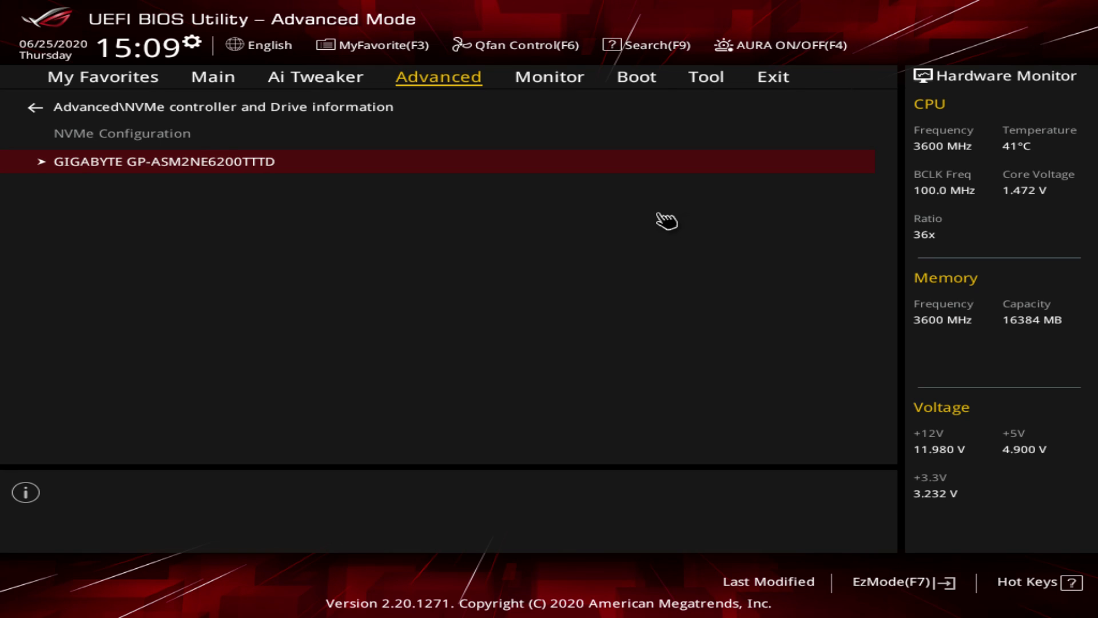
key("Return")
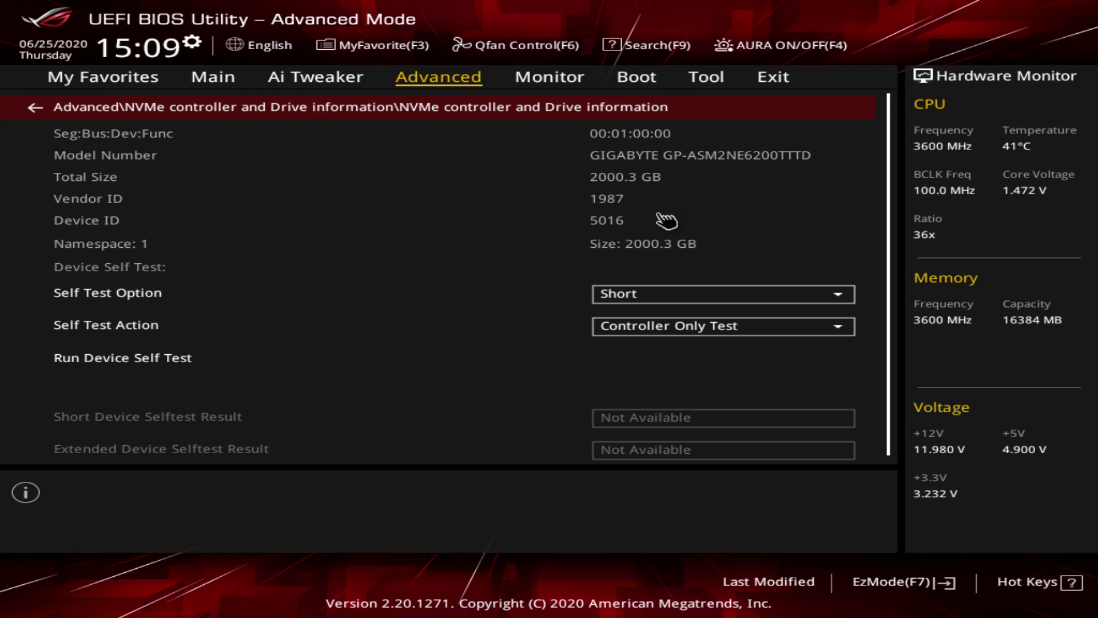
key("Escape")
key("Escape")
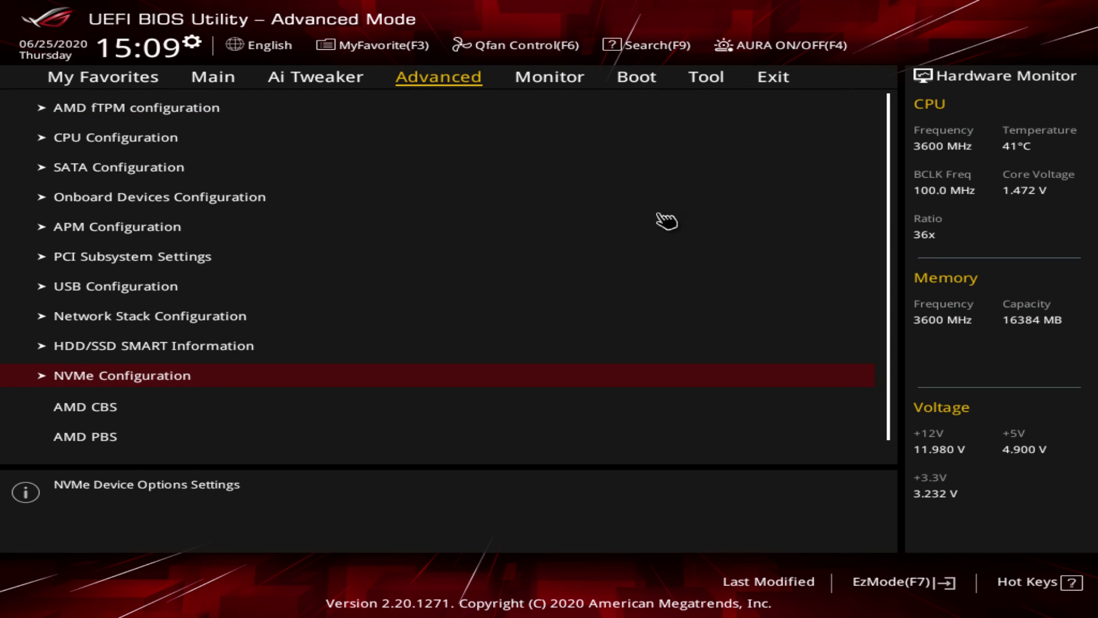
Open AMD CBS and look through its settings, such as Core Performance Boost and Global C-state Control, and leave it.
key("Down")
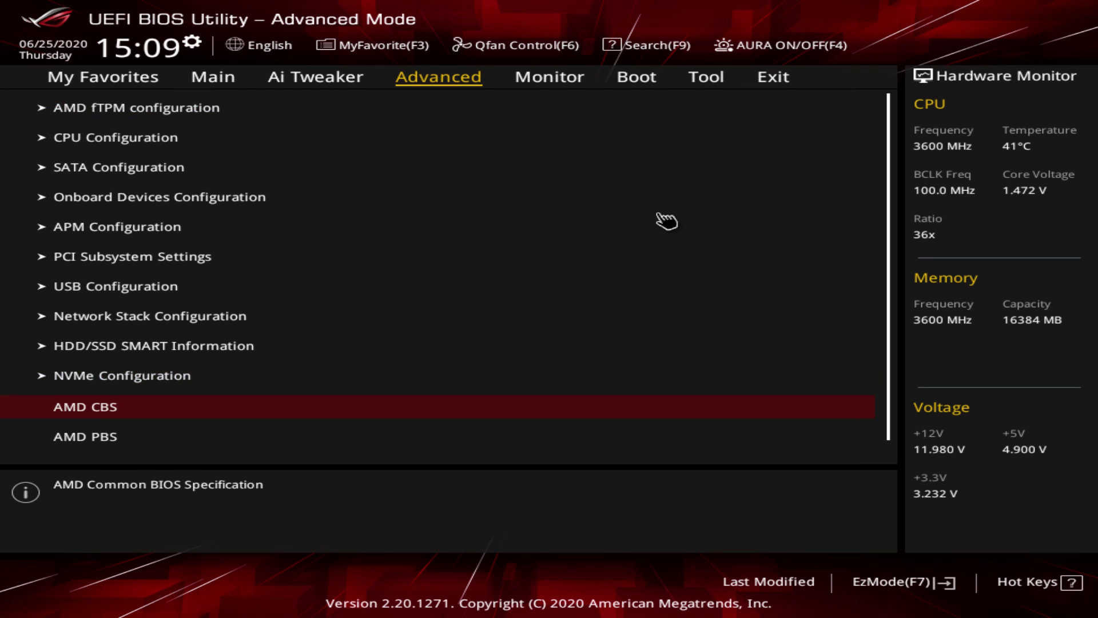
key("Return")
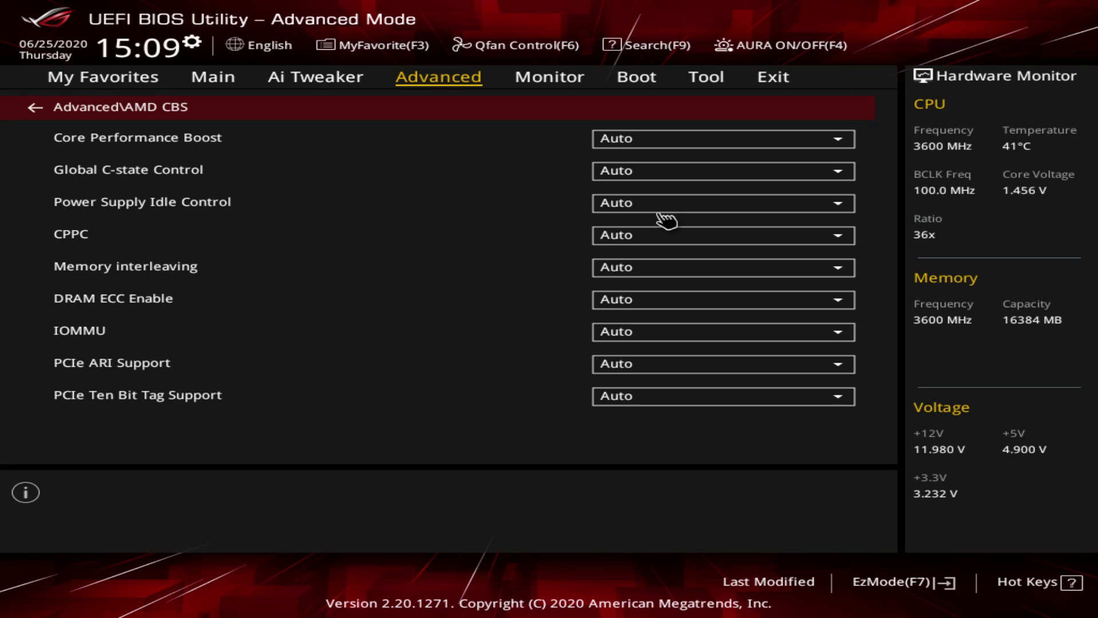
key("Down")
key("Down")
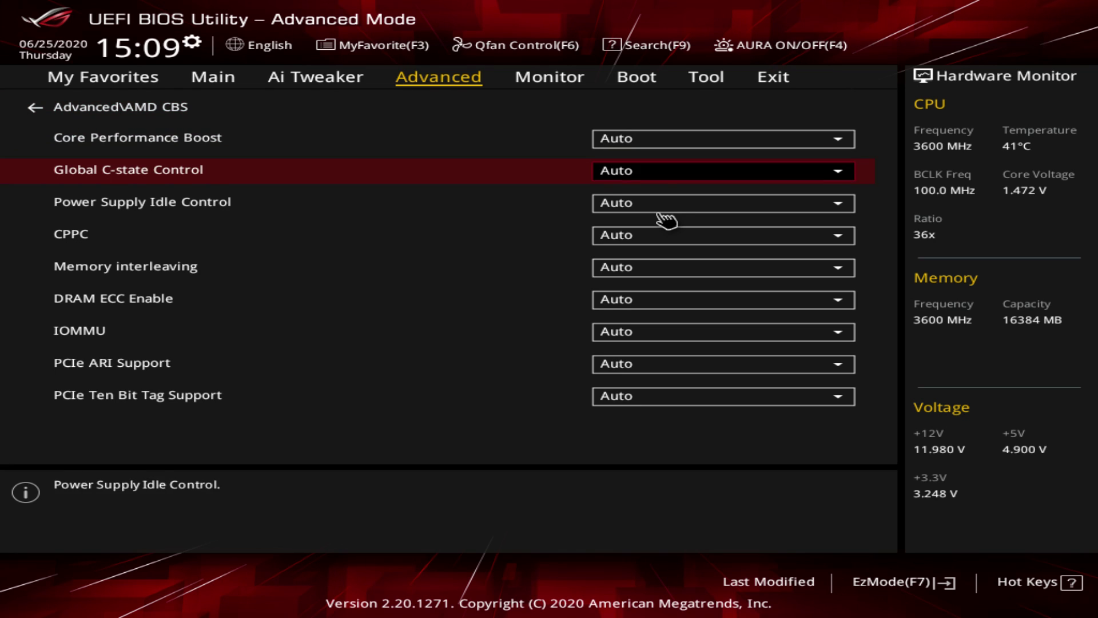
key("Down")
key("Down")
key("Escape")
Check the Thunderbolt Support setting in AMD PBS and return to the Advanced list.
key("Down")
key("Return")
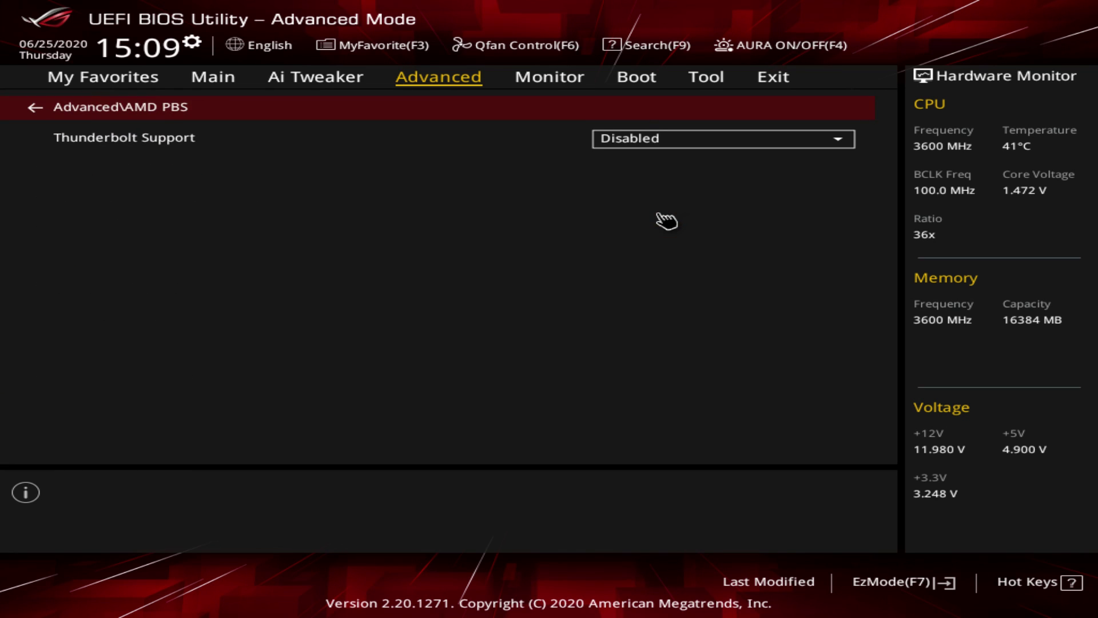
key("Down")
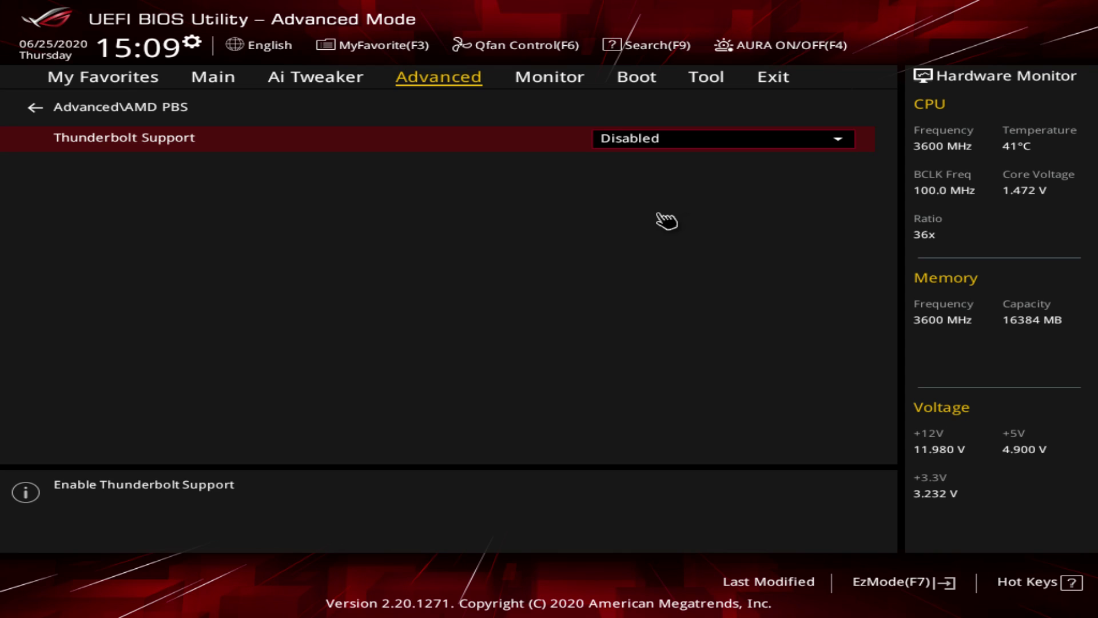
key("Escape")
Open AMD Overclocking and accept its processor damage and warranty warning.
key("Down")
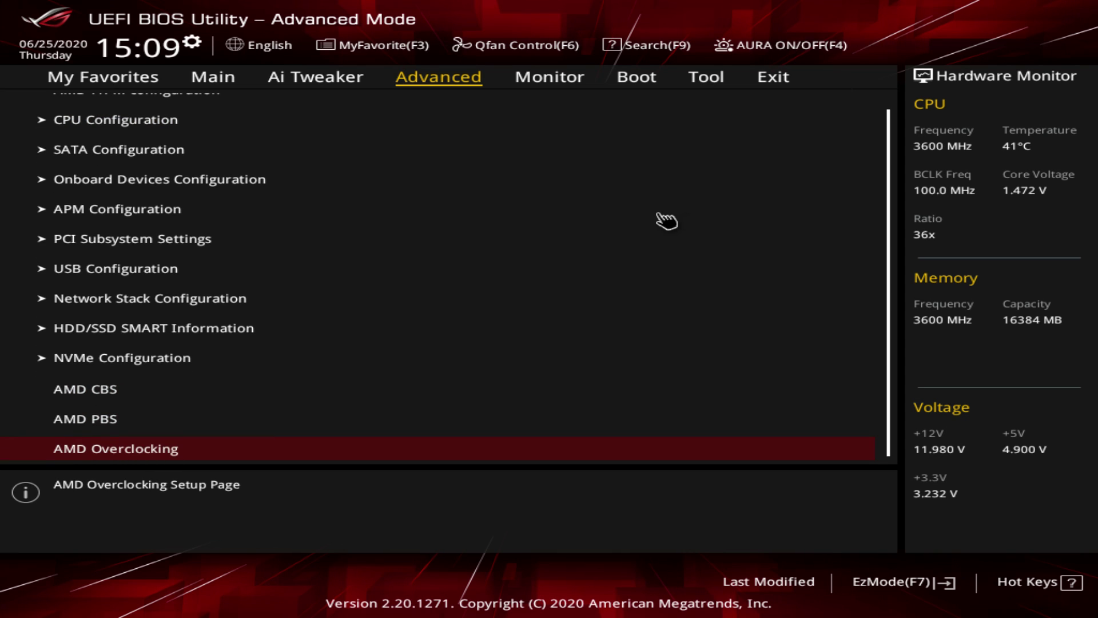
key("Up")
key("Down")
key("Return")
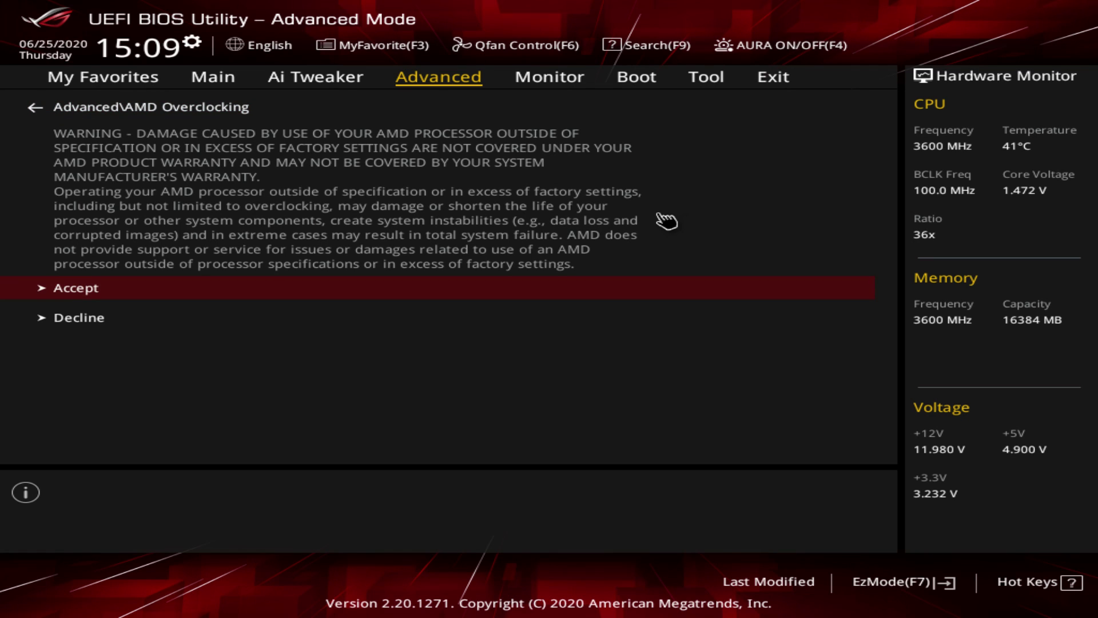
key("Return")
Look over the AMD Overclocking entries down to Precision Boost Overdrive and return to the Advanced list.
key("Down")
key("Down")
key("Down")
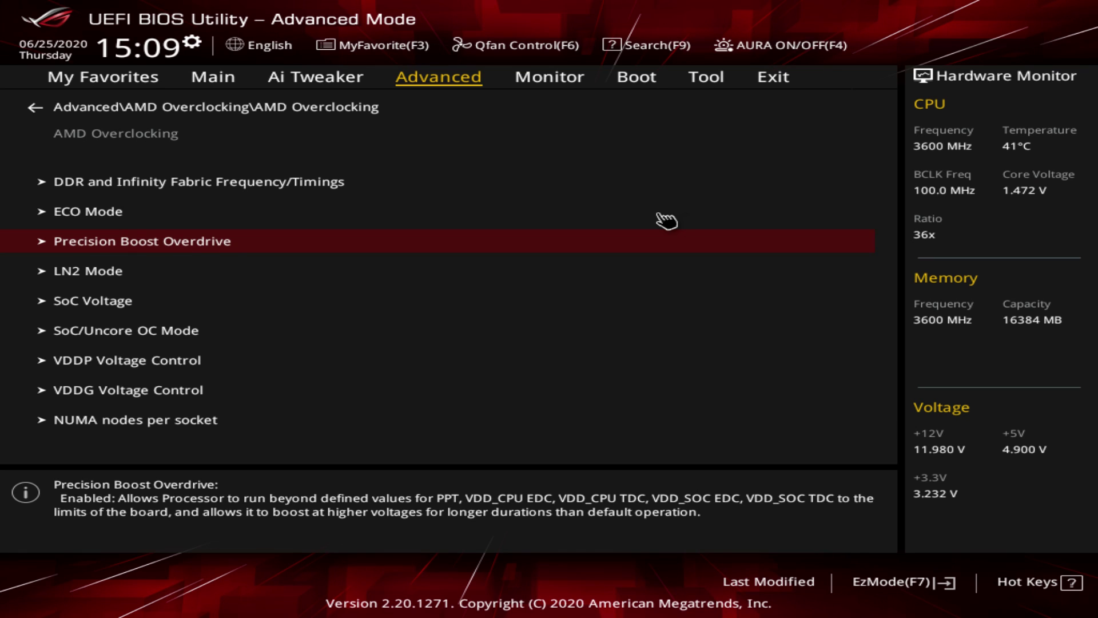
key("Escape")
key("Escape")
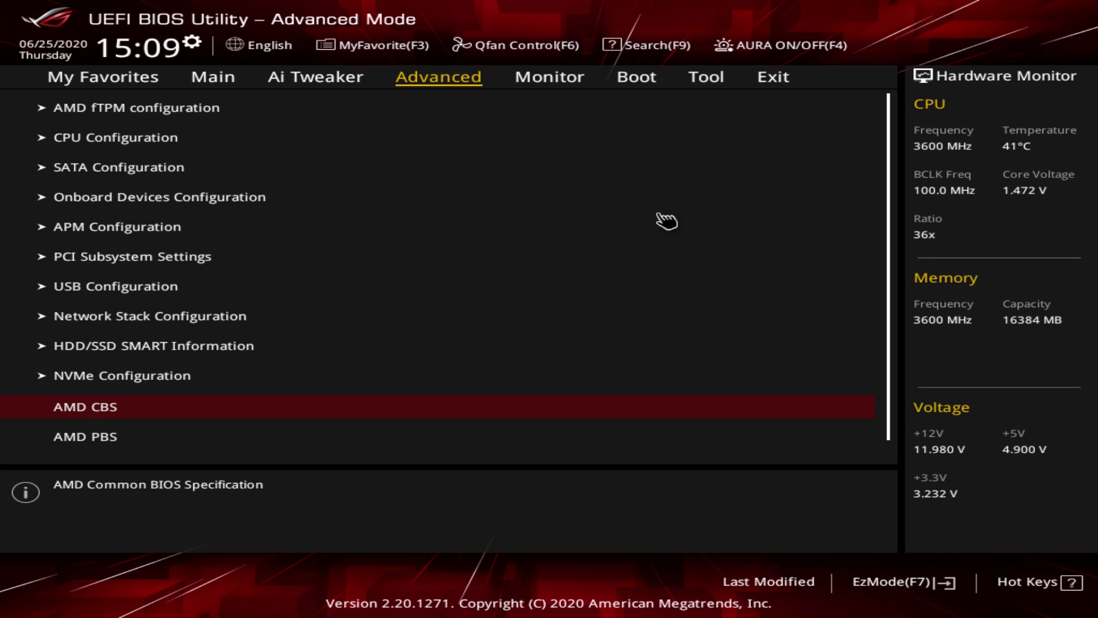
Go to the Monitor section and review the temperature, fan speed and voltage readings down to 12V Voltage.
key("Down")
key("Down")
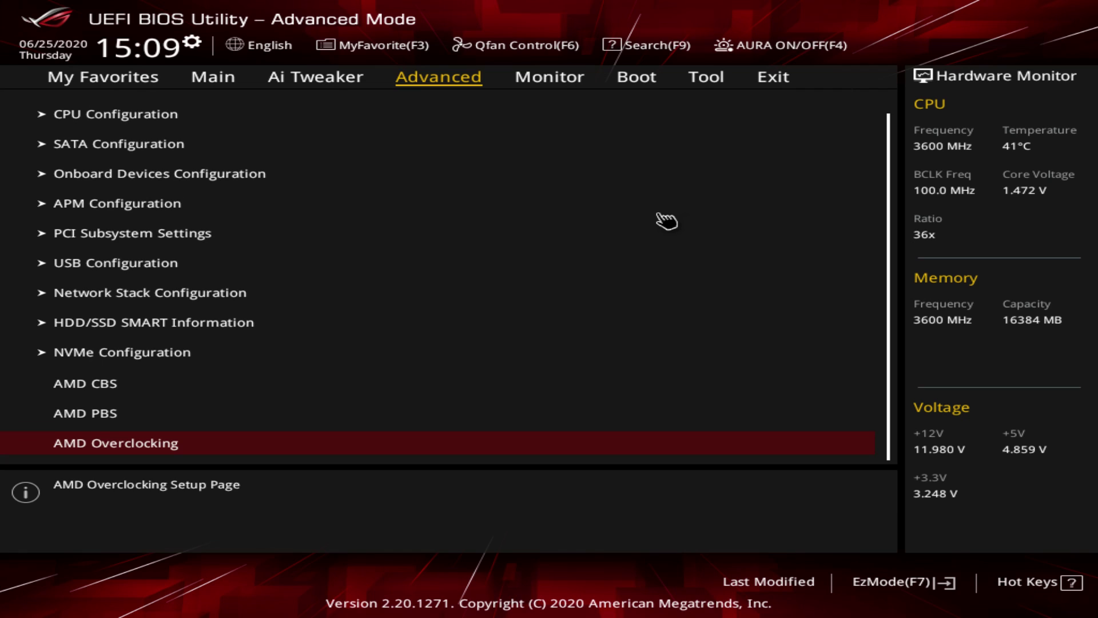
key("Right")
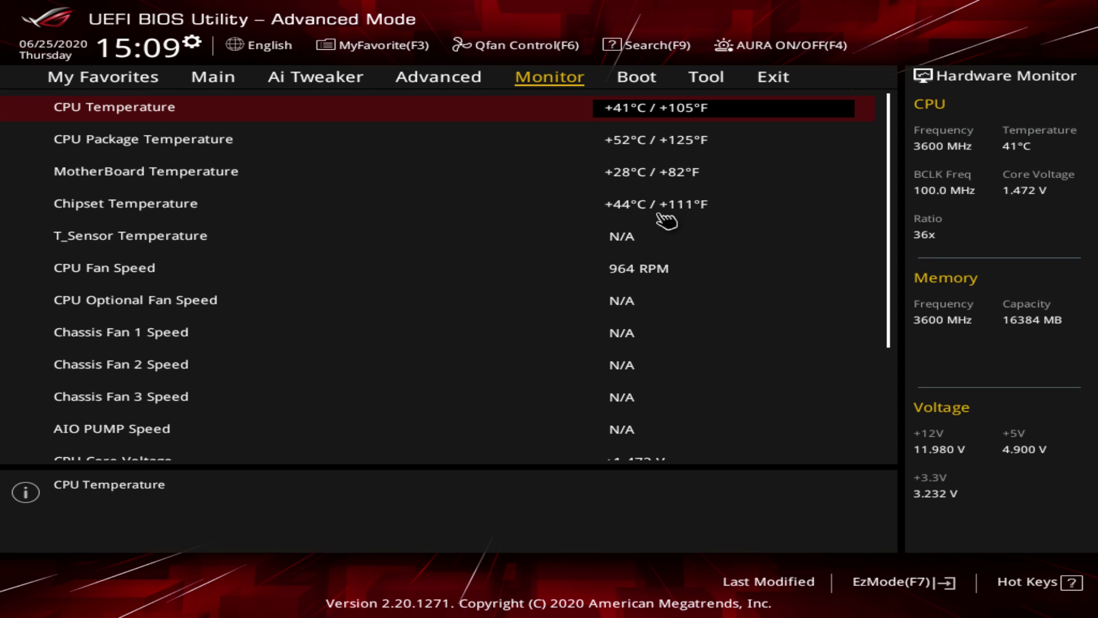
key("Down")
key("Down")
key("Down")
key("Down")
key("Down")
key("Down")
key("Down")
key("Down")
key("Down")
key("Down")
key("Down")
key("Down")
key("Down")
key("Down")
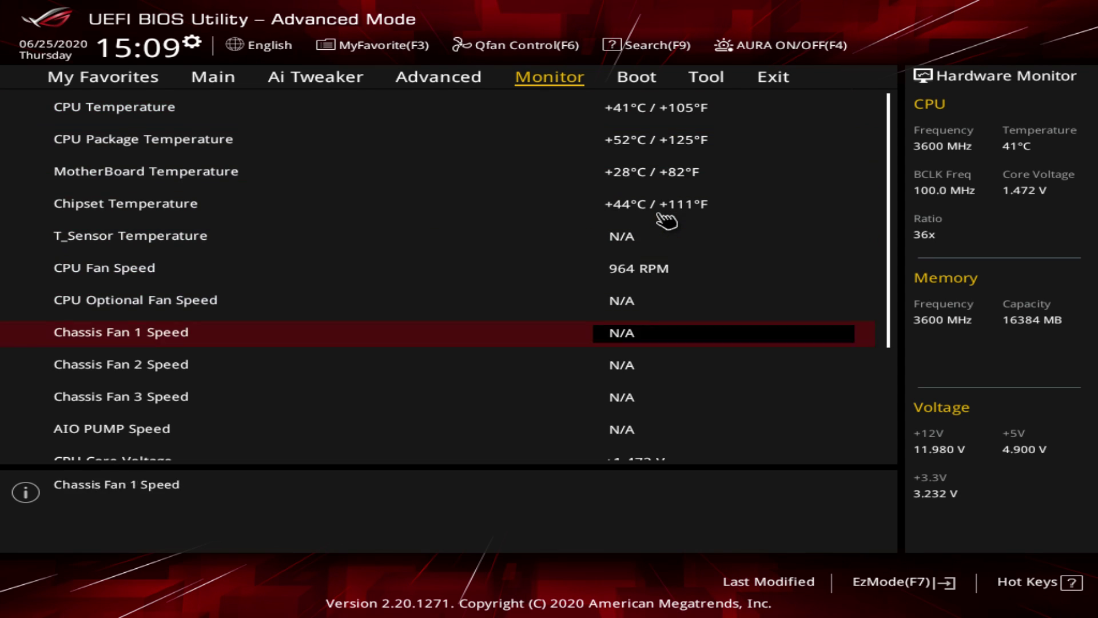
key("Up")
key("Down")
key("Down")
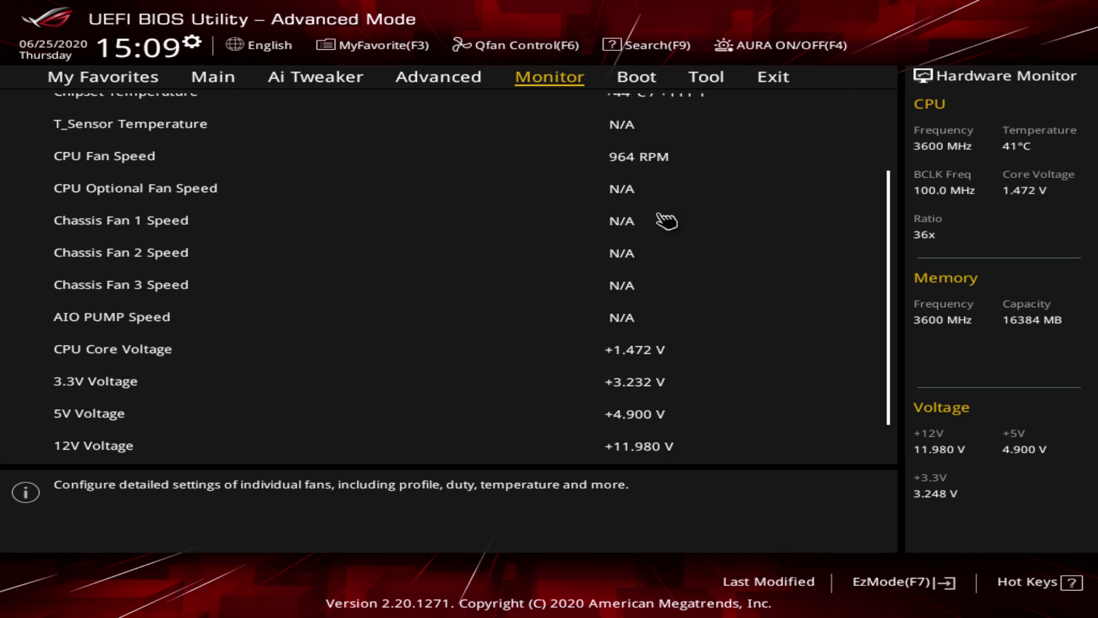
key("Up")
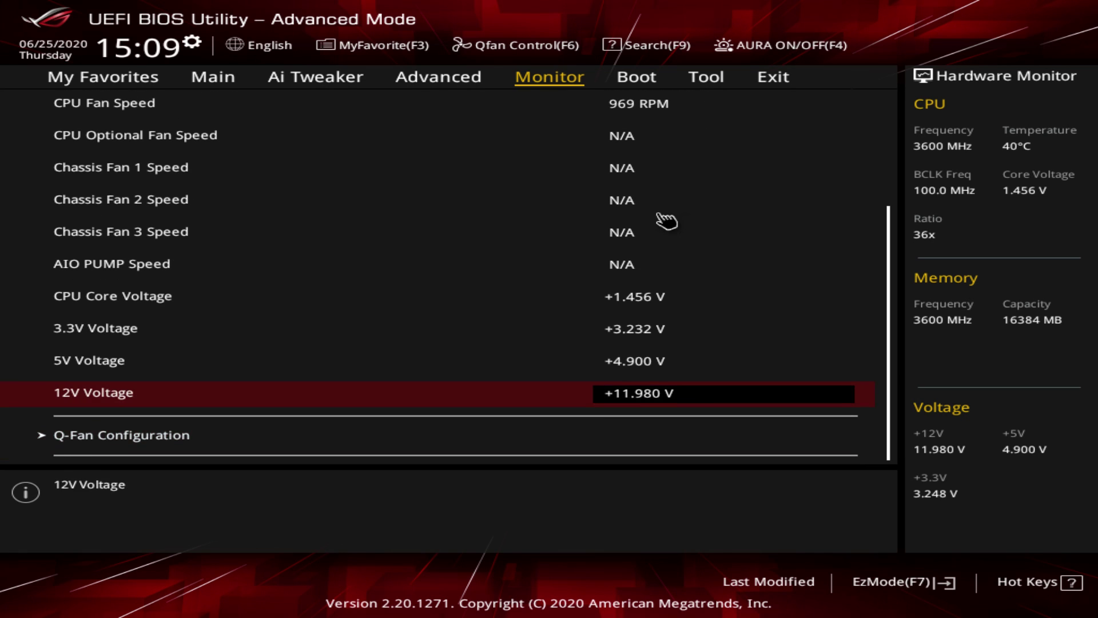
Open Q-Fan Configuration, check its Qfan Tuning and CPU fan settings, and return to the Monitor list.
key("Down")
key("Up")
key("Down")
key("Return")
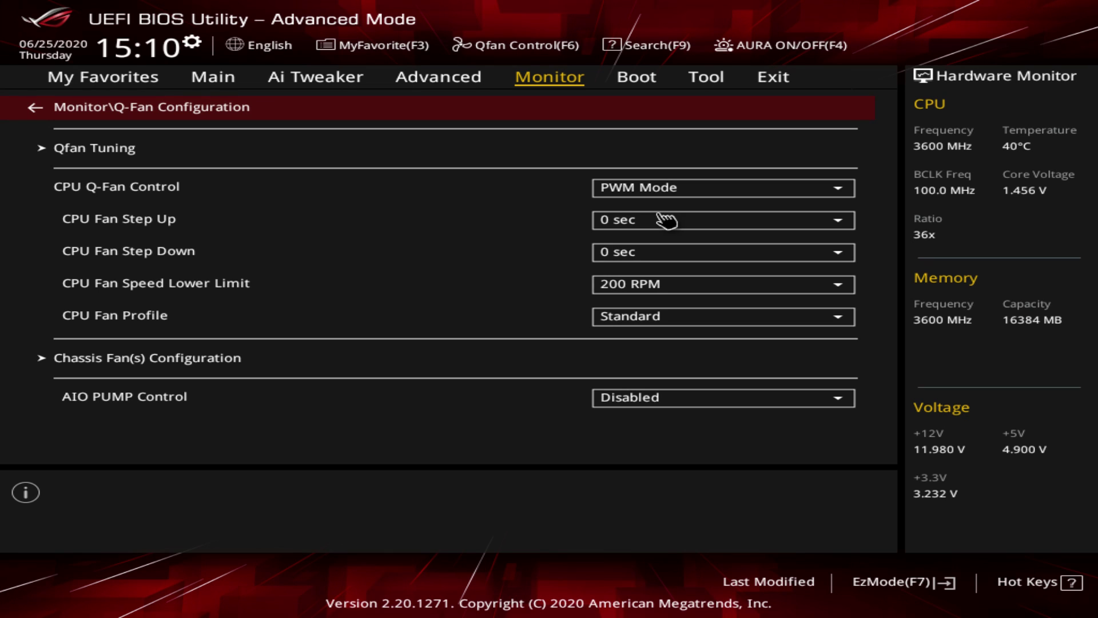
key("Down")
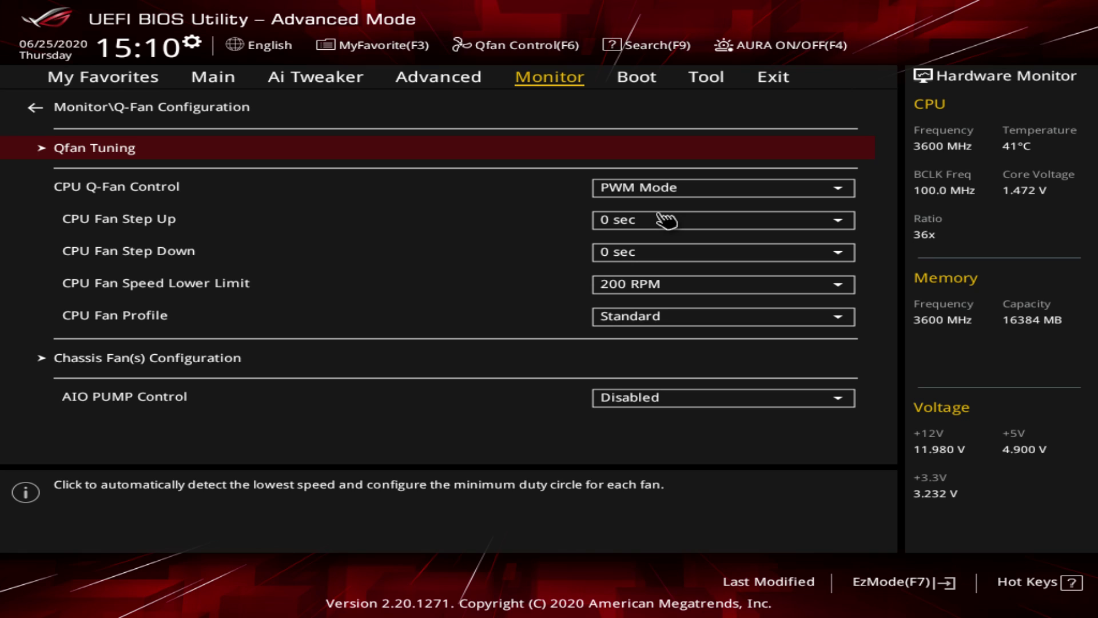
key("Escape")
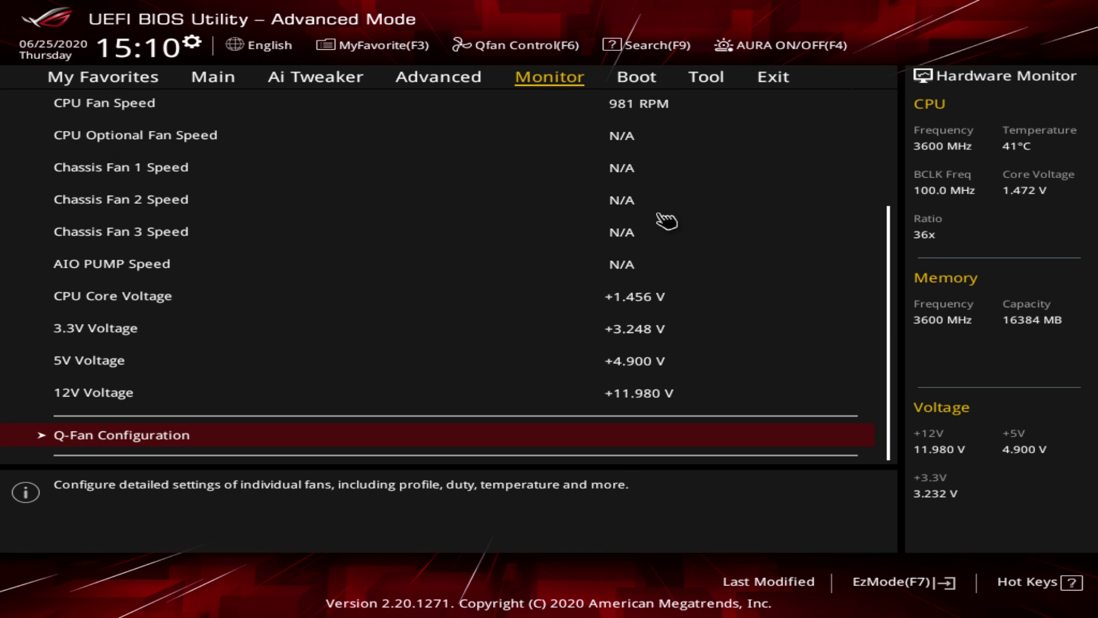
Go to the Boot section, view the Boot Configuration settings such as Fast Boot, and return to the Boot list.
key("Right")
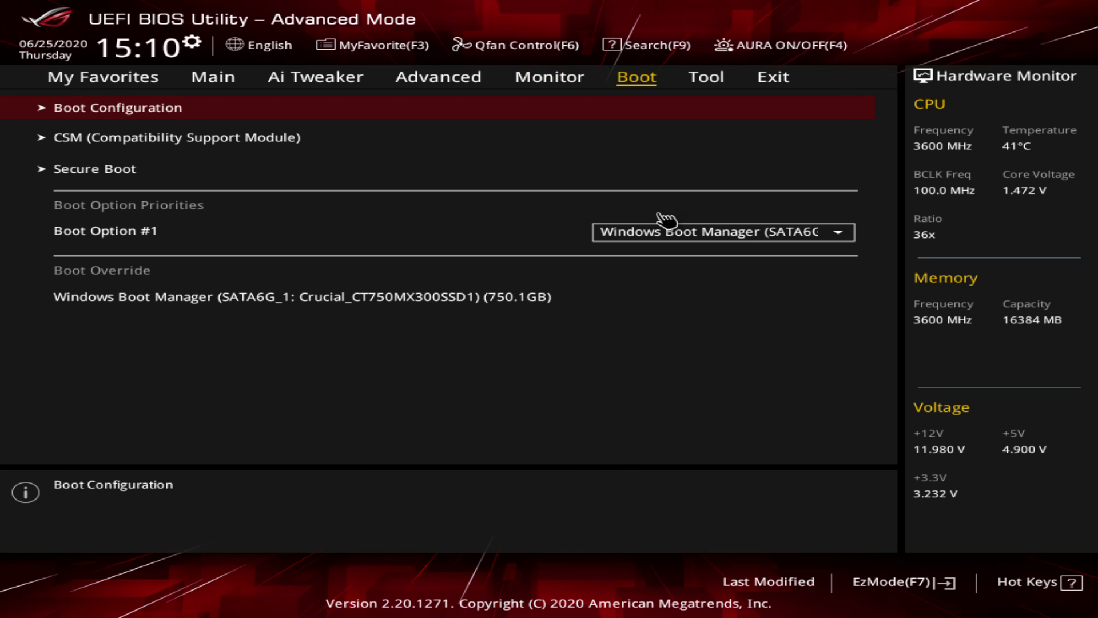
key("Return")
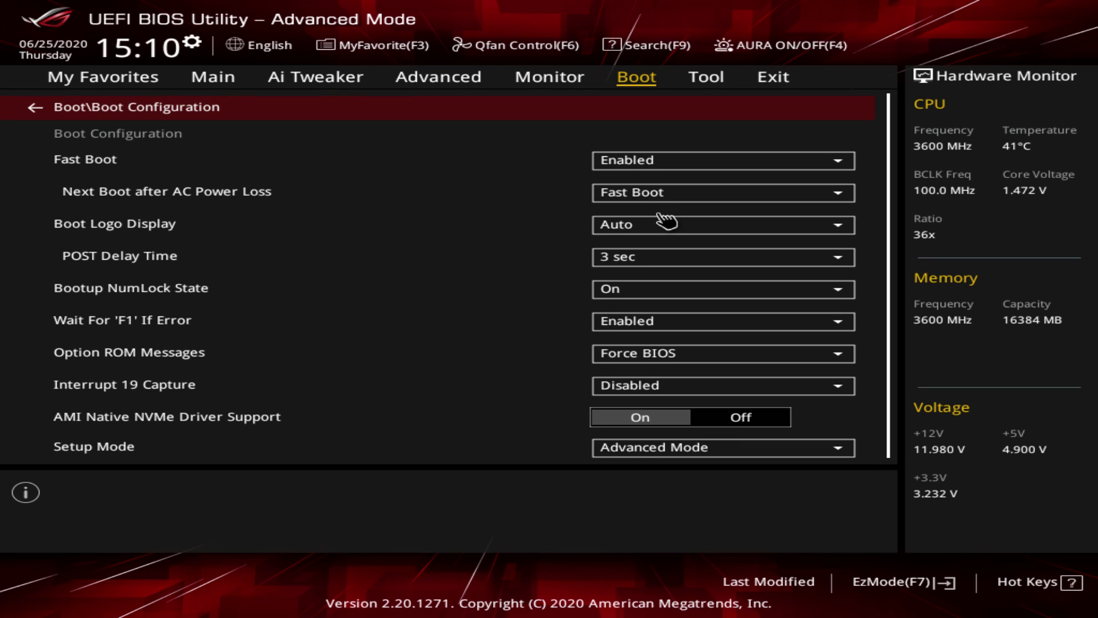
key("Escape")
Look over the remaining Boot entries from CSM (Compatibility Support Module) and Secure Boot down to Boot Override.
key("Down")
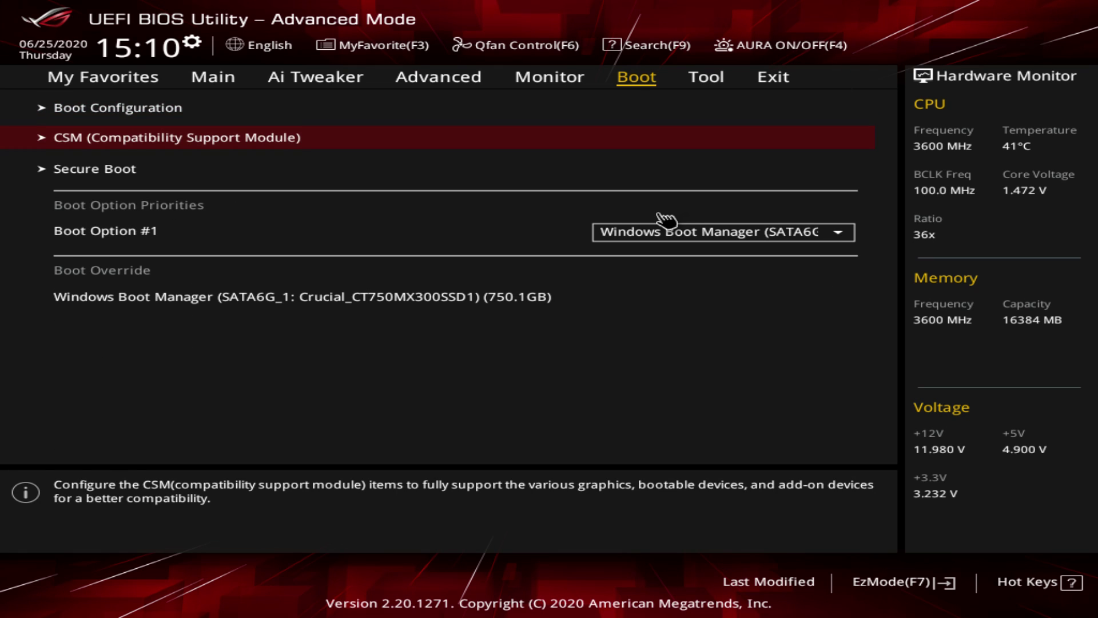
key("Down")
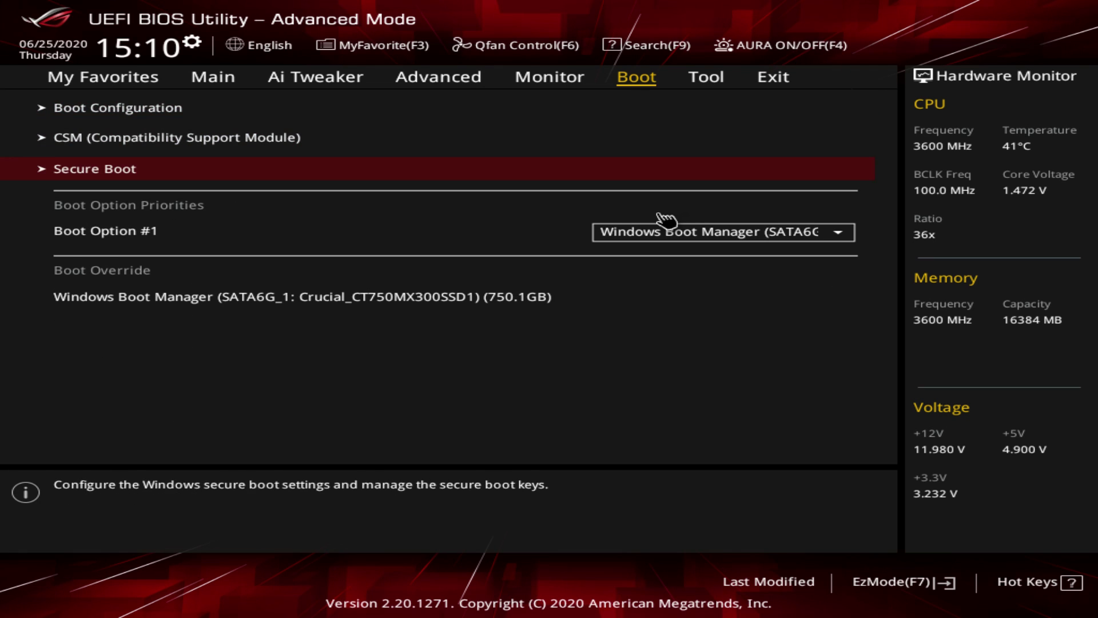
key("Down")
key("Down")
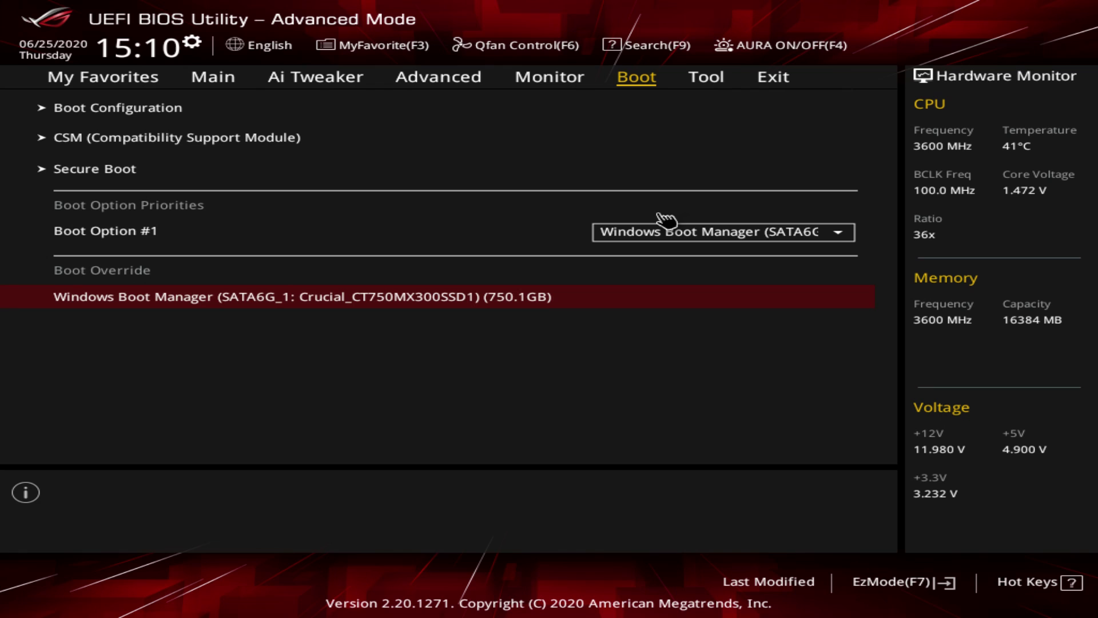
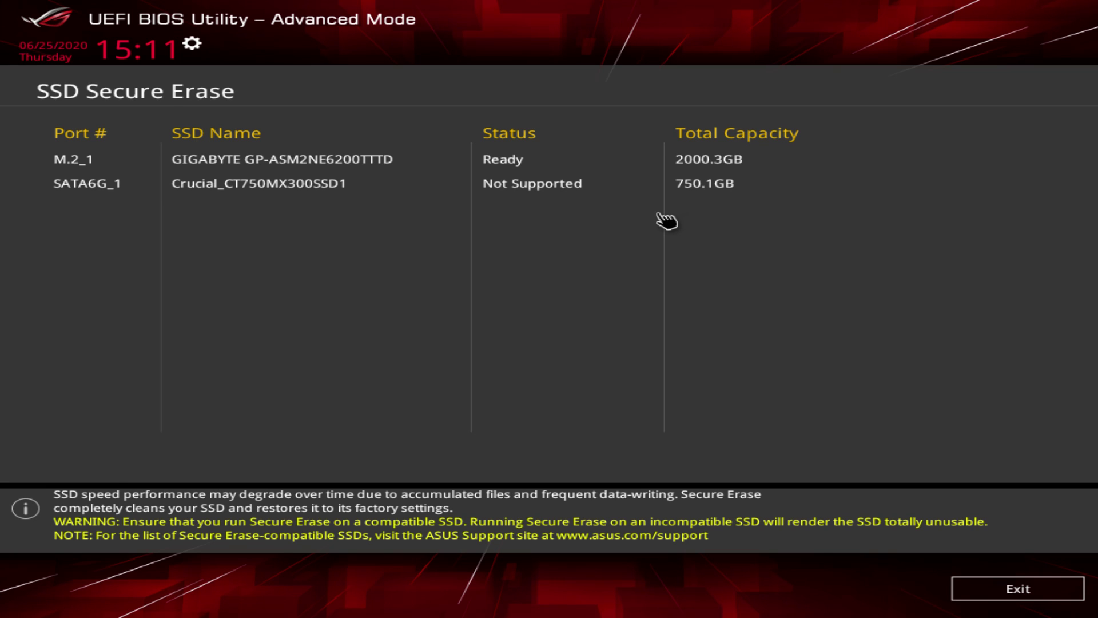
Leave SSD Secure Erase, view the ASUS User profile page, and return to the Tool list.
key("Escape")
key("Return")
key("Down")
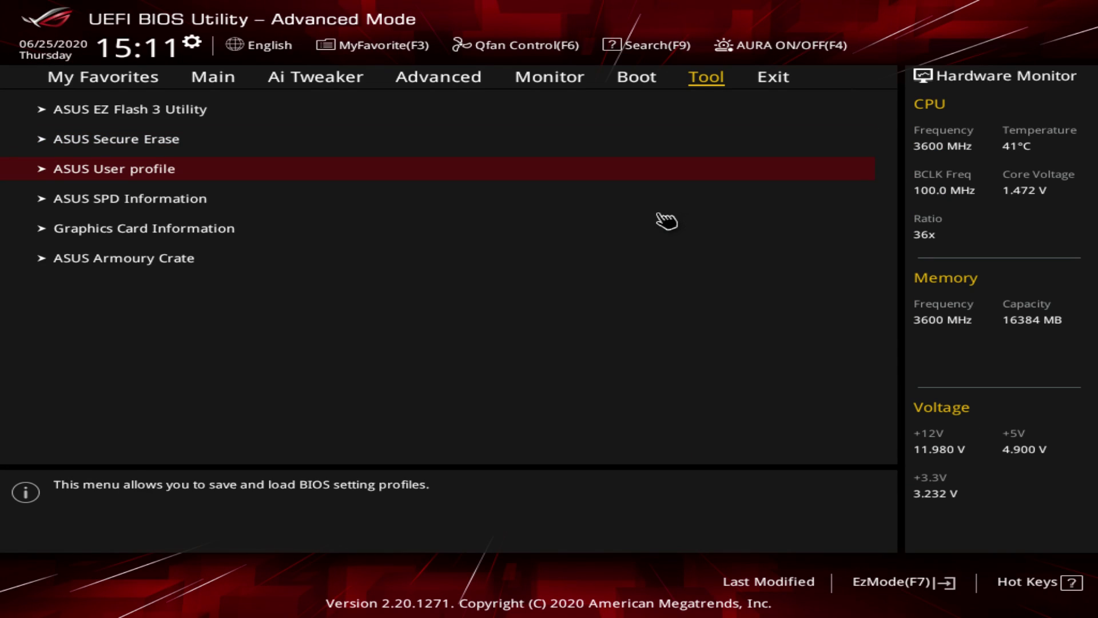
key("Return")
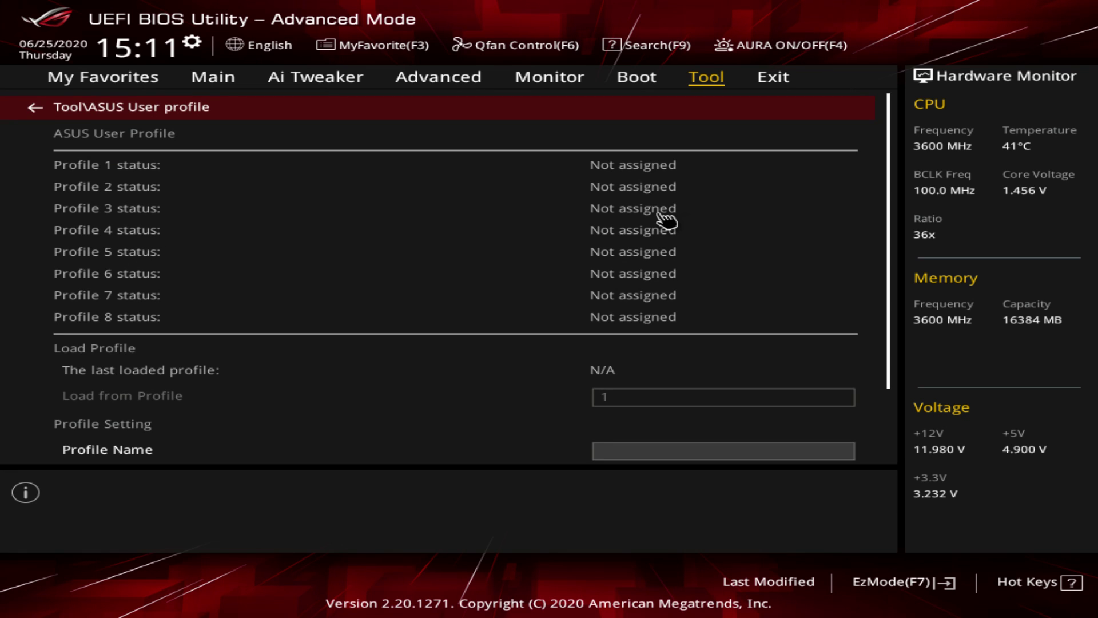
key("Escape")
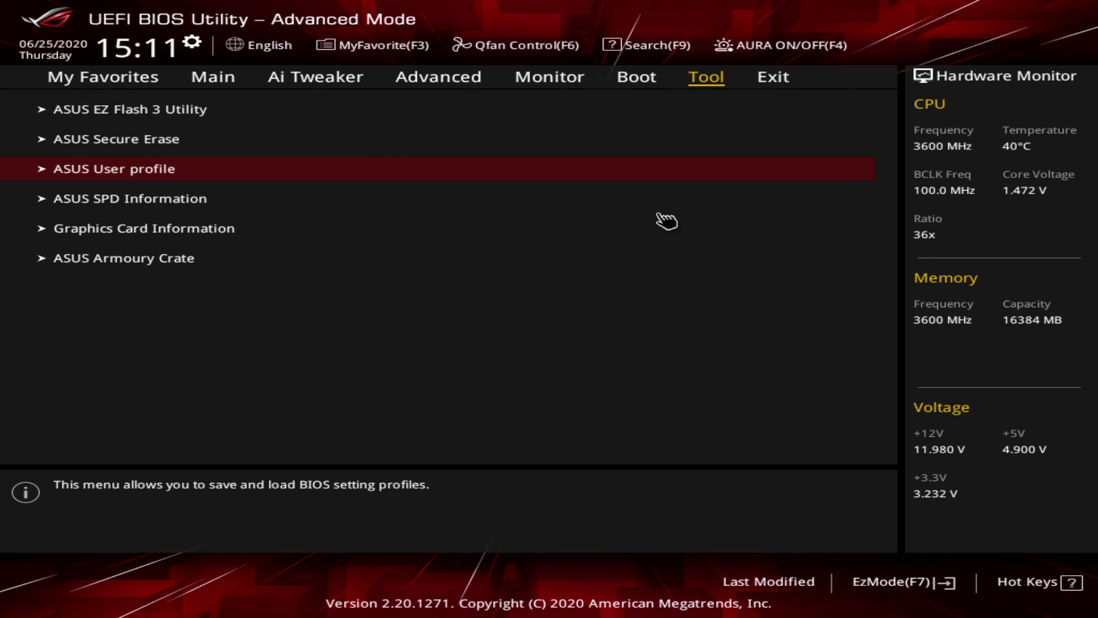
Open ASUS SPD Information, review the memory module's details and JEDEC and XMP timings, and return to the Tool list.
key("Down")
key("Return")
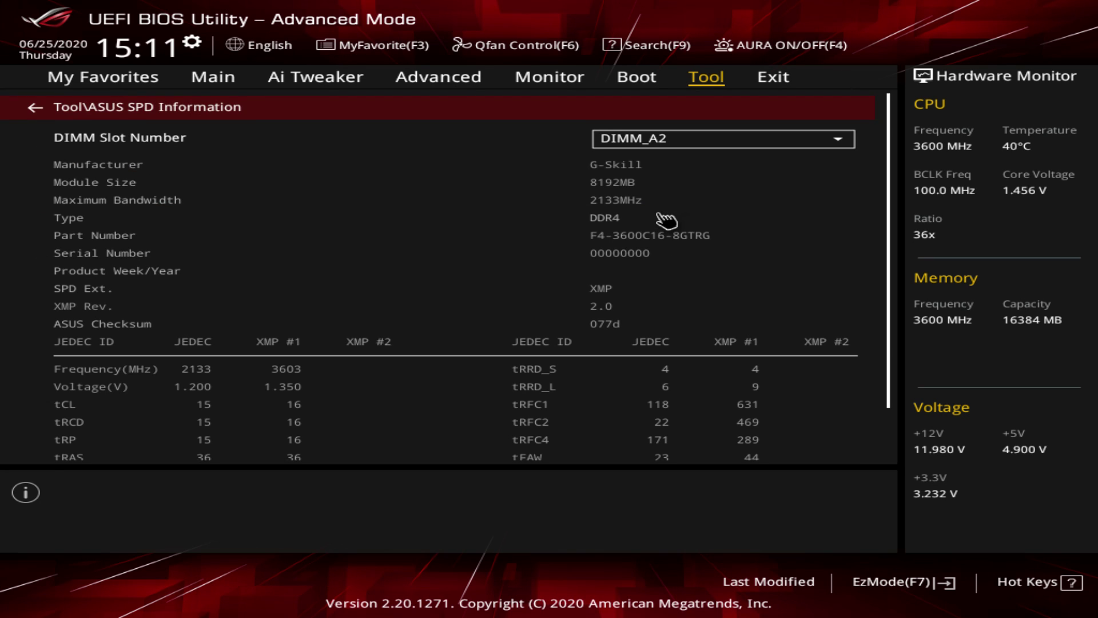
key("Down")
key("Down")
key("Down")
key("Down")
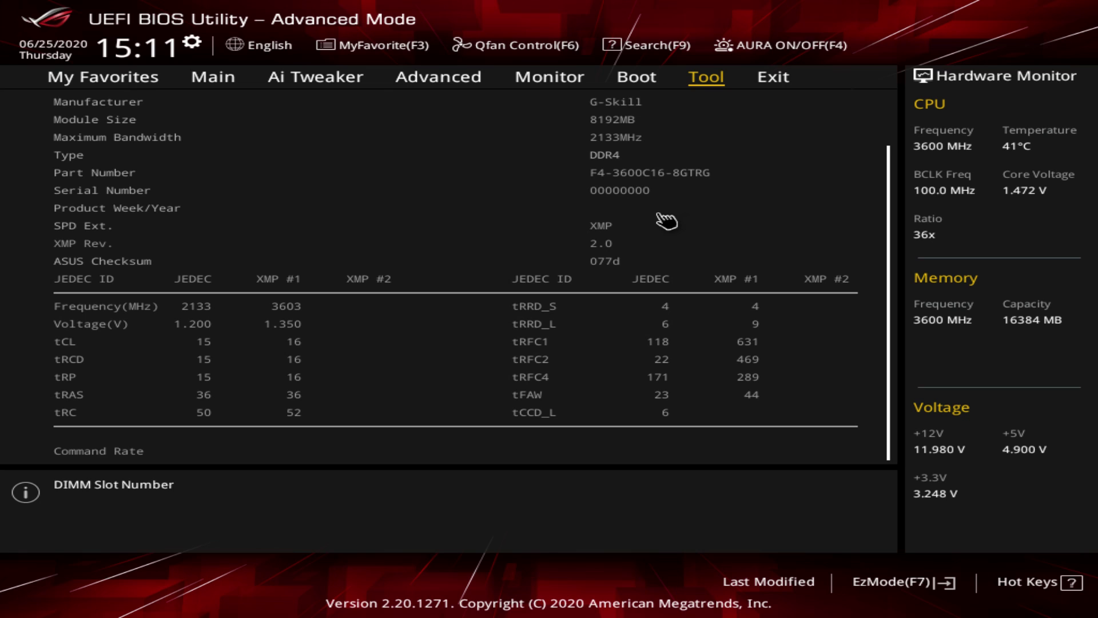
key("Up")
key("Up")
key("Up")
key("Up")
key("Escape")
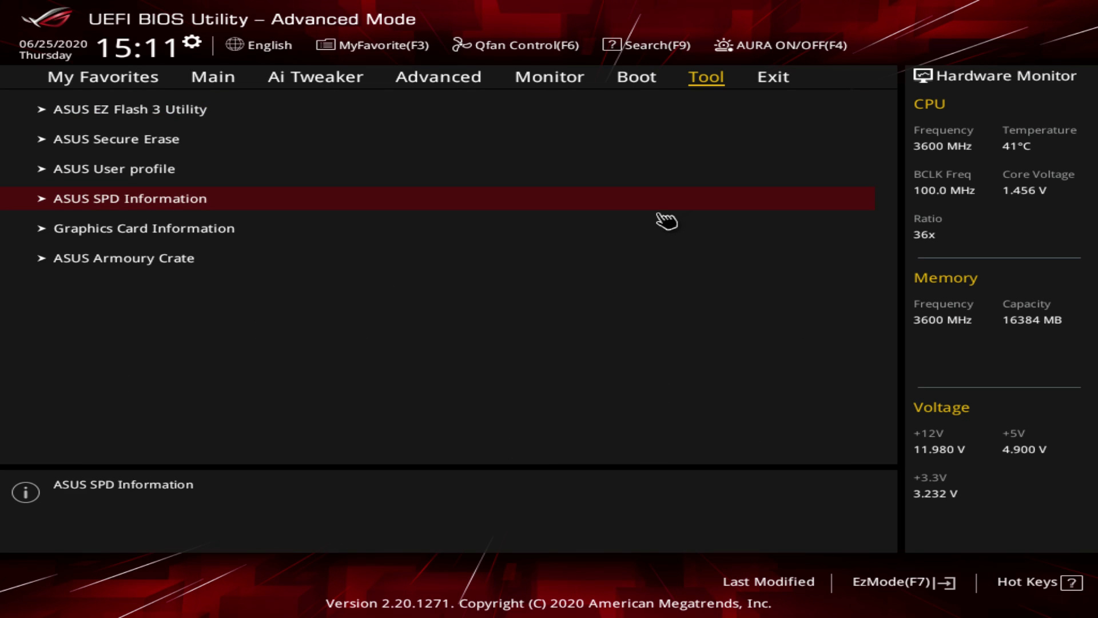
Open Graphics Card Information, view the GPU Post slot overview, and go back one level.
key("Down")
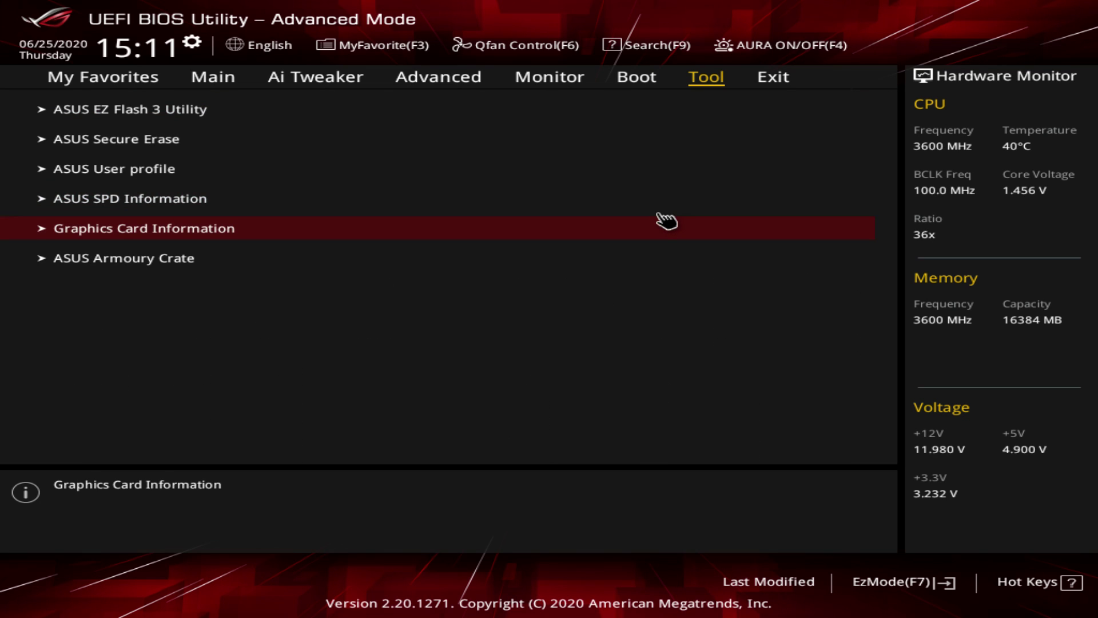
key("Return")
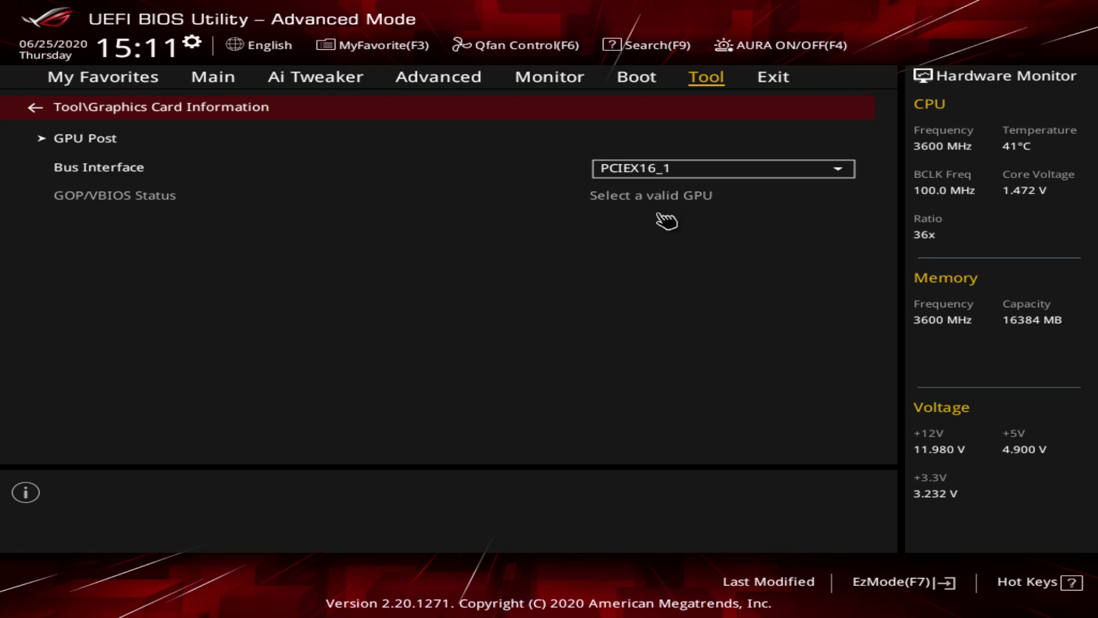
key("Return")
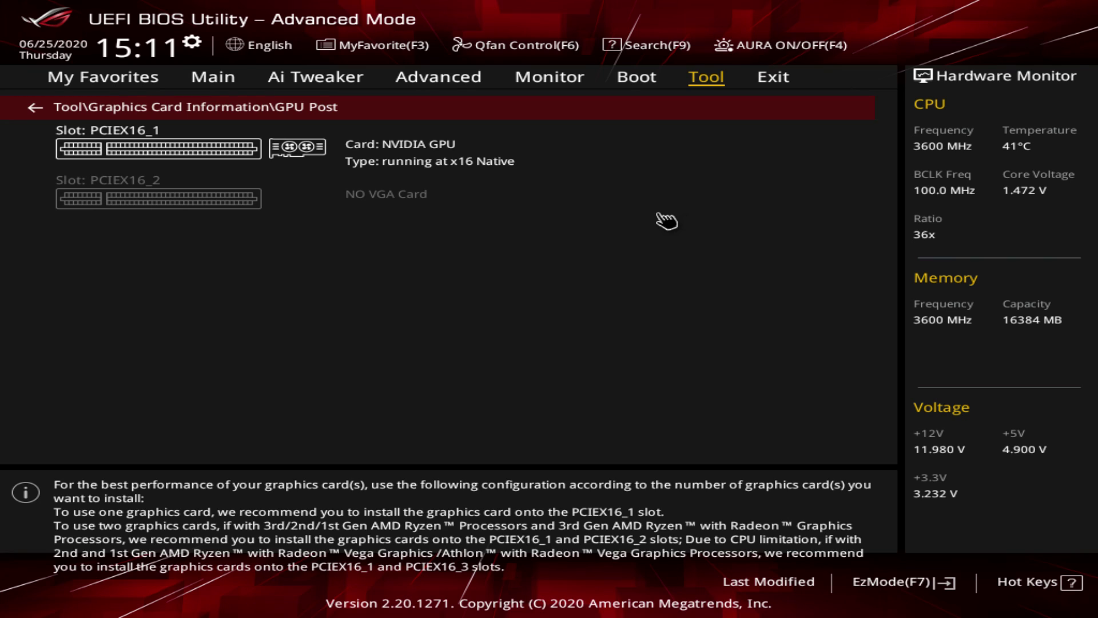
key("Escape")
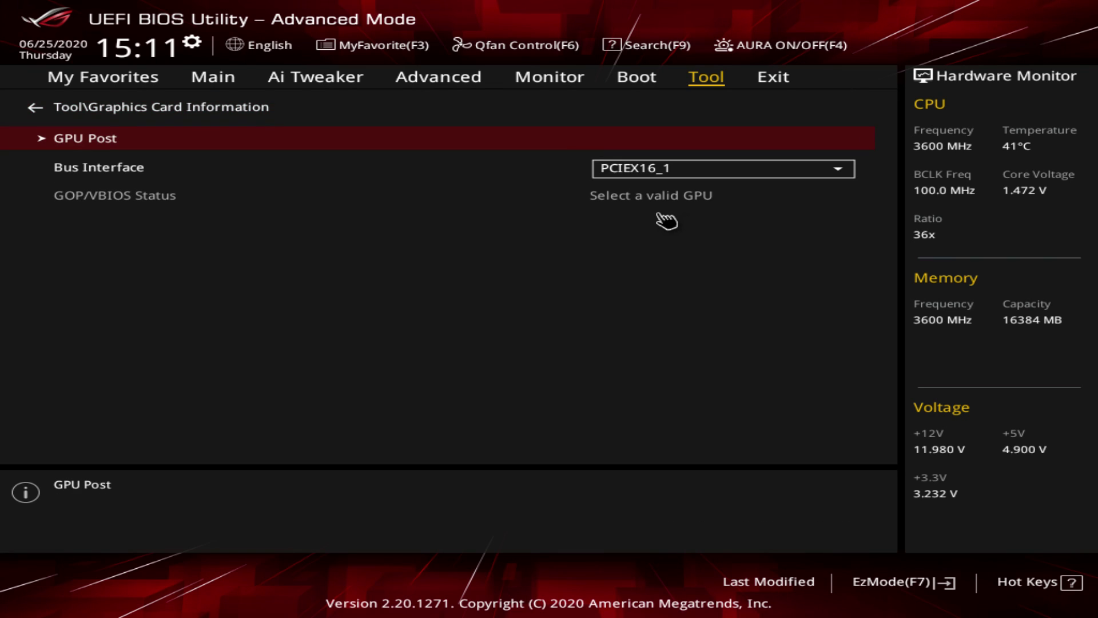
Check the available Bus Interface options for the graphics card and return to the Tool list.
key("Down")
key("Return")
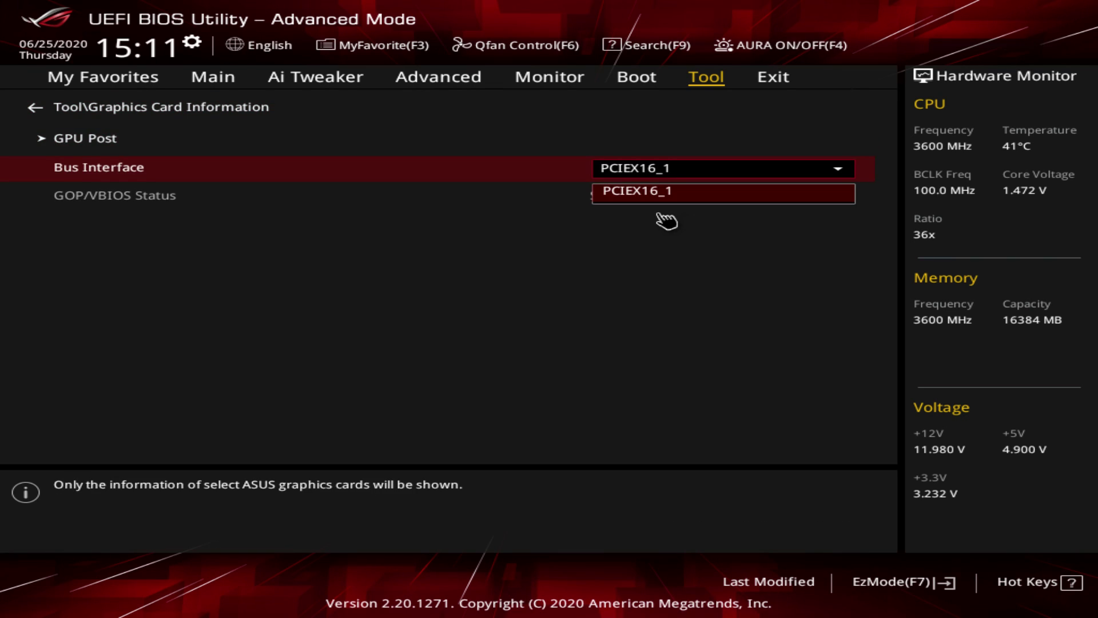
key("Escape")
key("Escape")
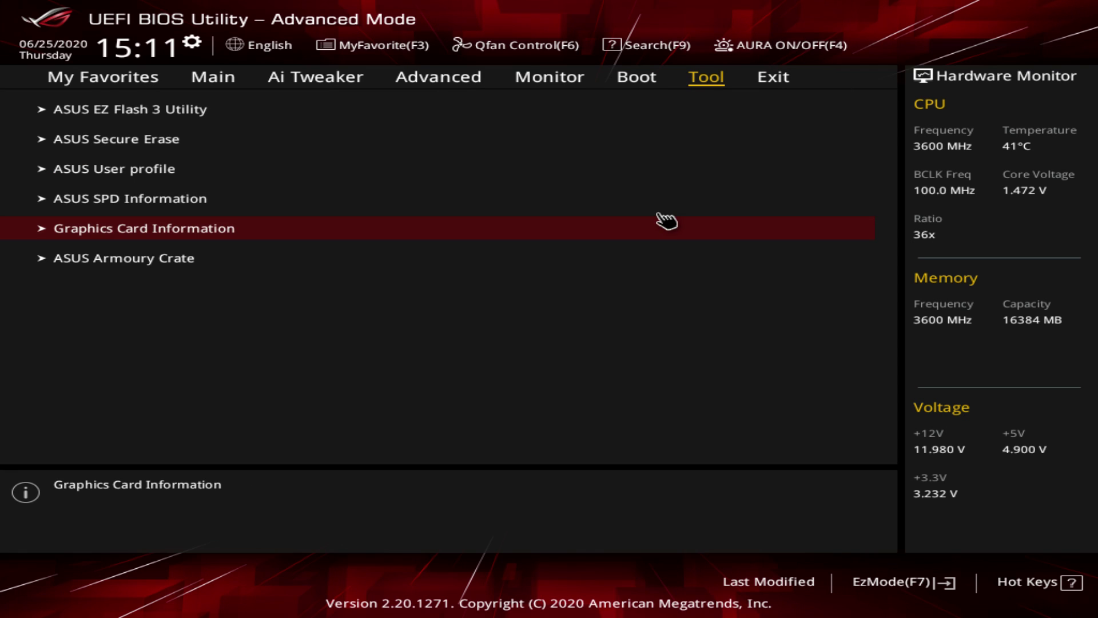
In ASUS Armoury Crate, check the Download & Install ARMOURY CRATE app options, keep Enabled, and return to the Tool list.
key("Down")
key("Return")
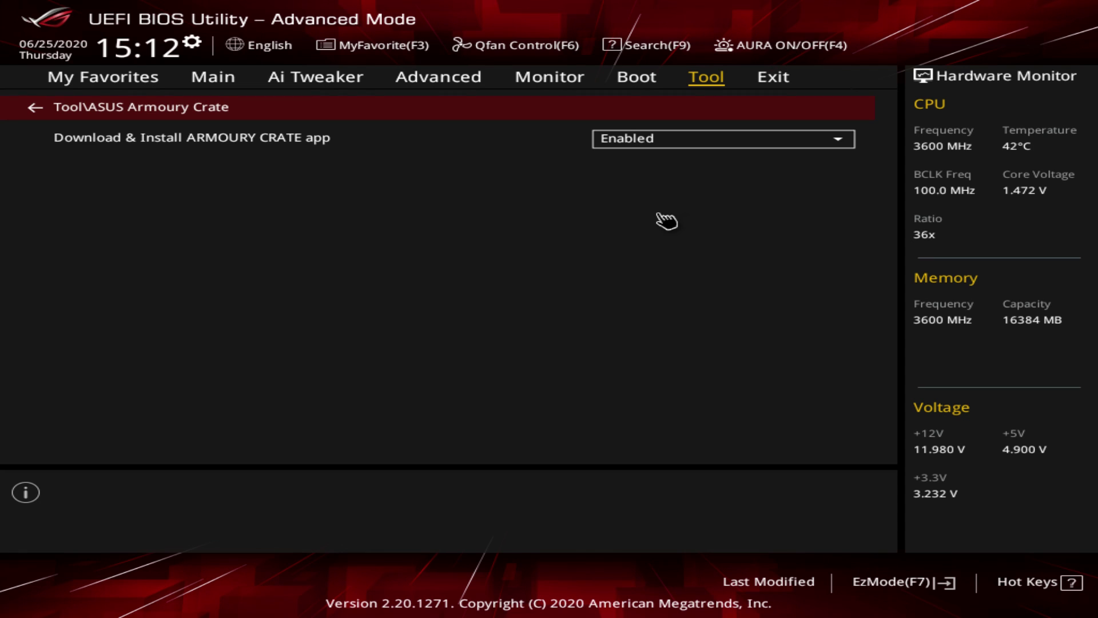
key("Down")
key("Return")
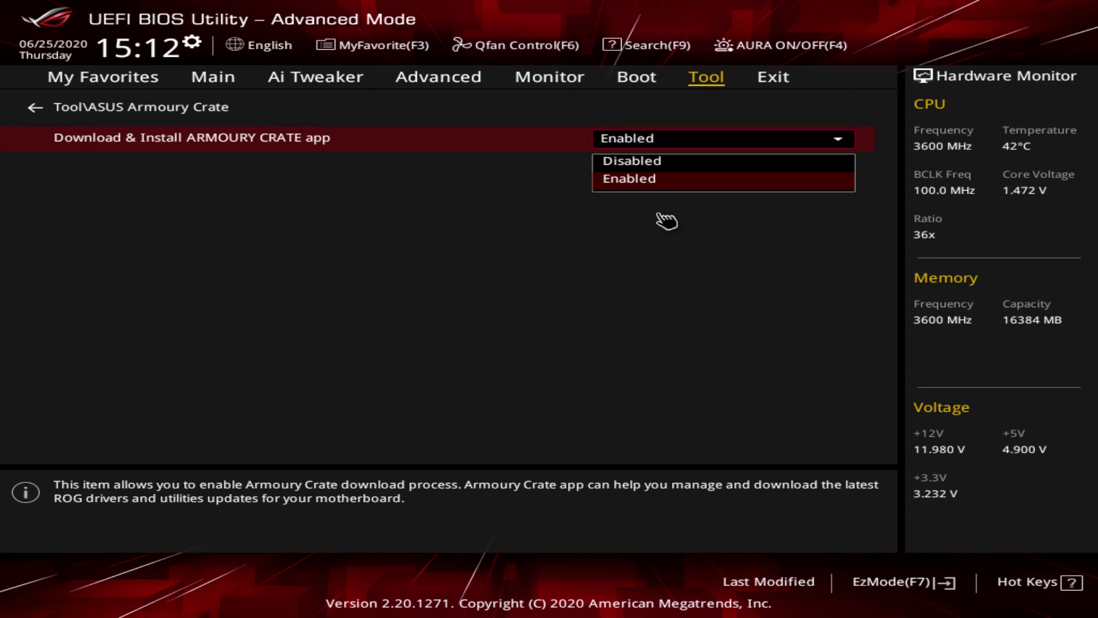
key("Up")
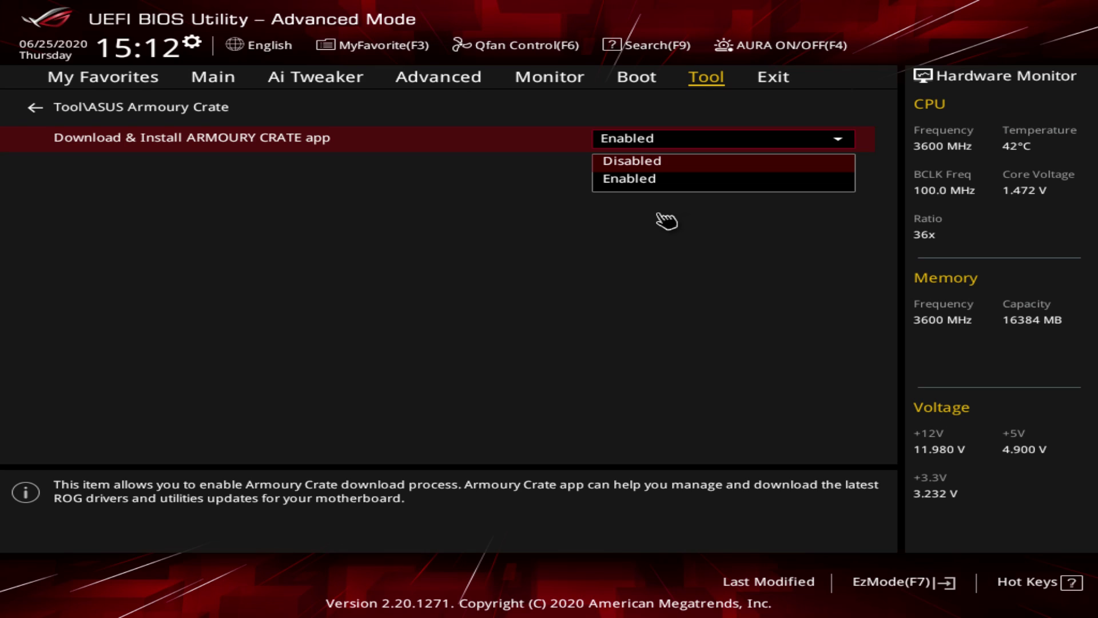
key("Down")
key("Return")
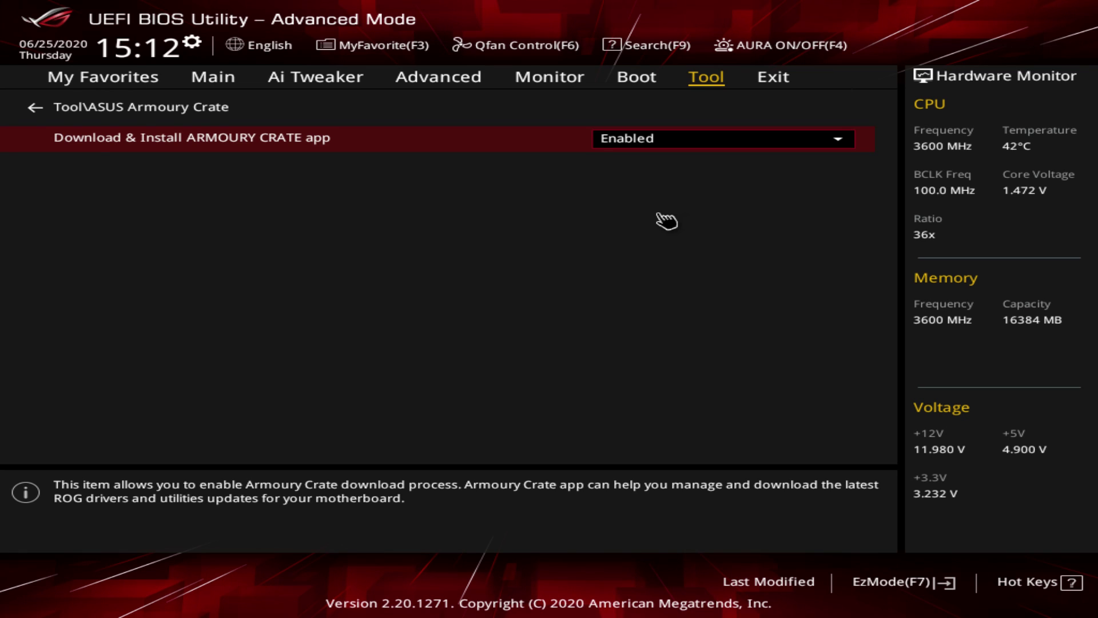
key("Escape")
Look over the Exit options down to Launch EFI Shell from USB drives, and call up and cancel the save-and-reset confirmation.
key("Right")
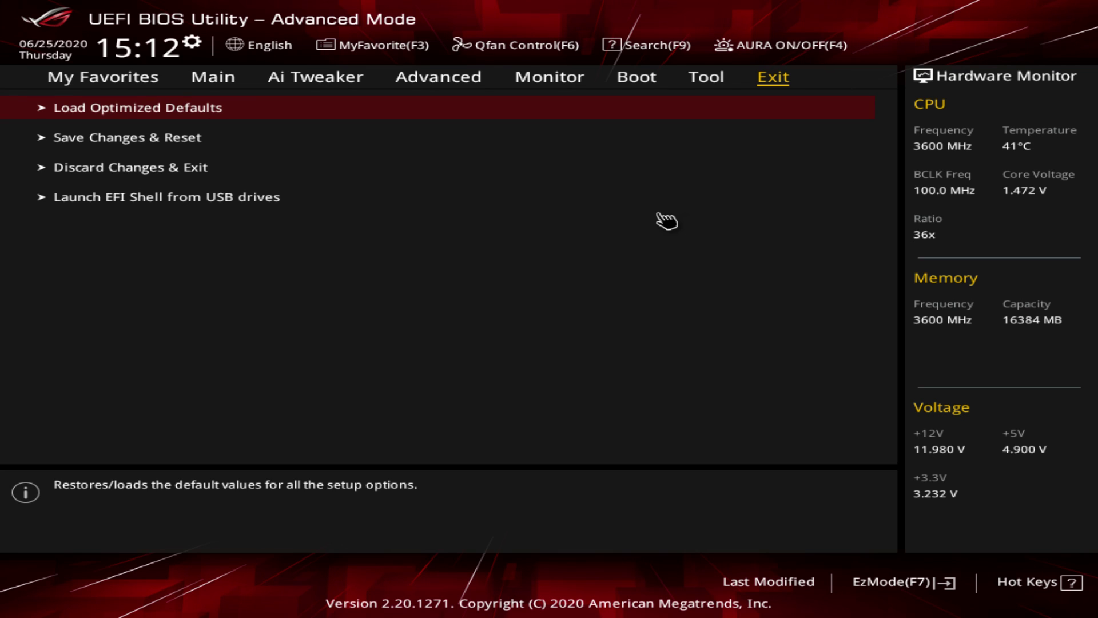
key("Down")
key("Down")
key("Down")
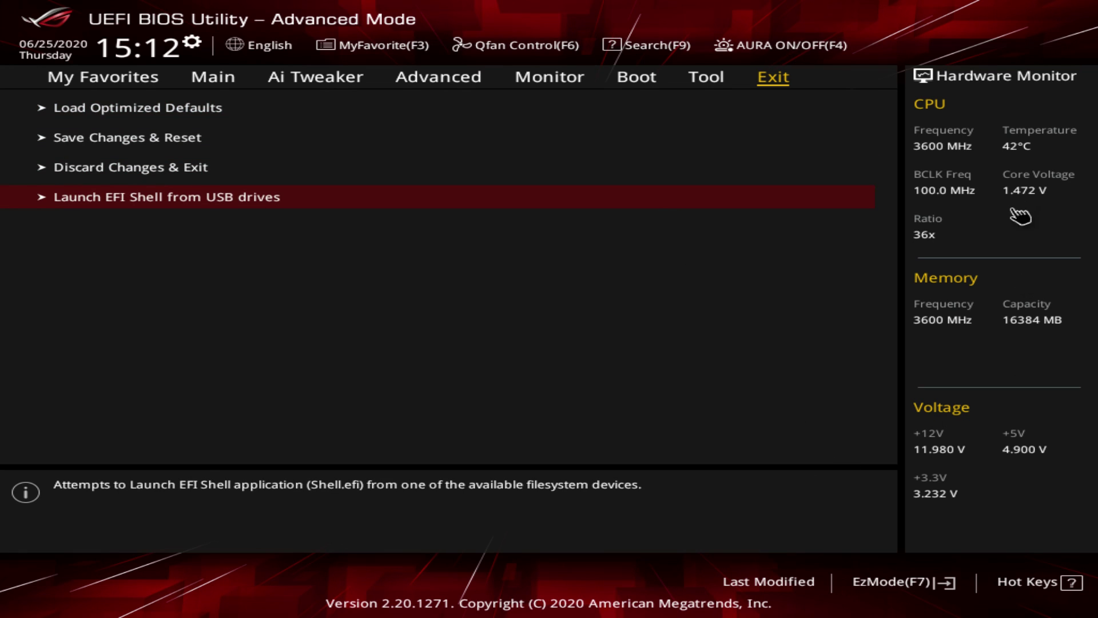
key("F10")
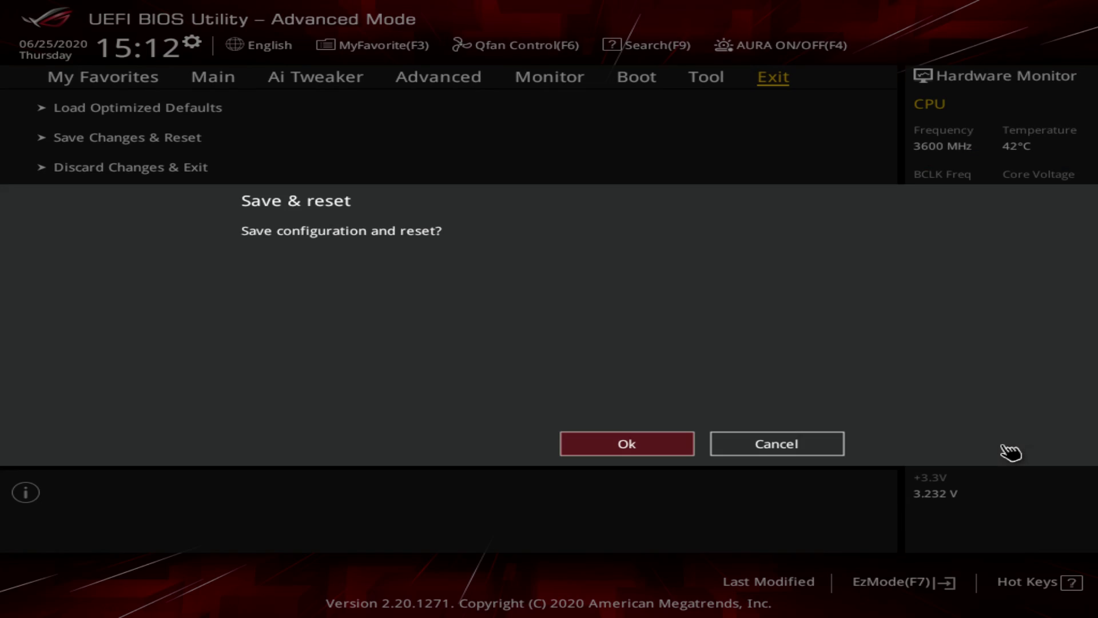
key("Escape")
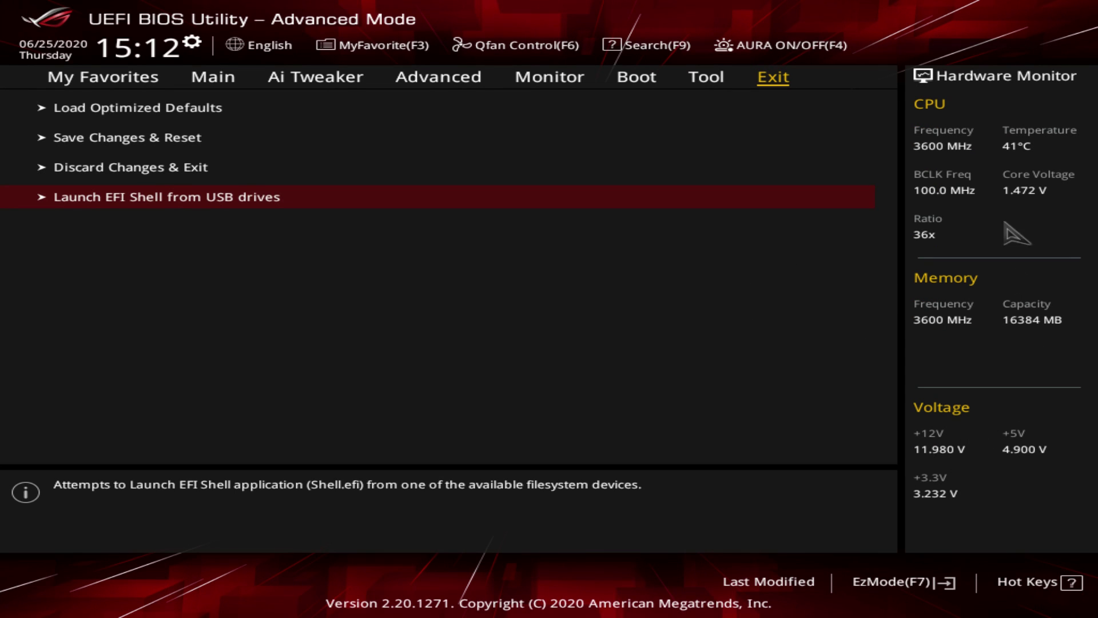
Go back through the sections to My Favorites and view its listed settings.
key("Left")
key("Left")
key("Left")
key("Left")
key("Left")
key("Left")
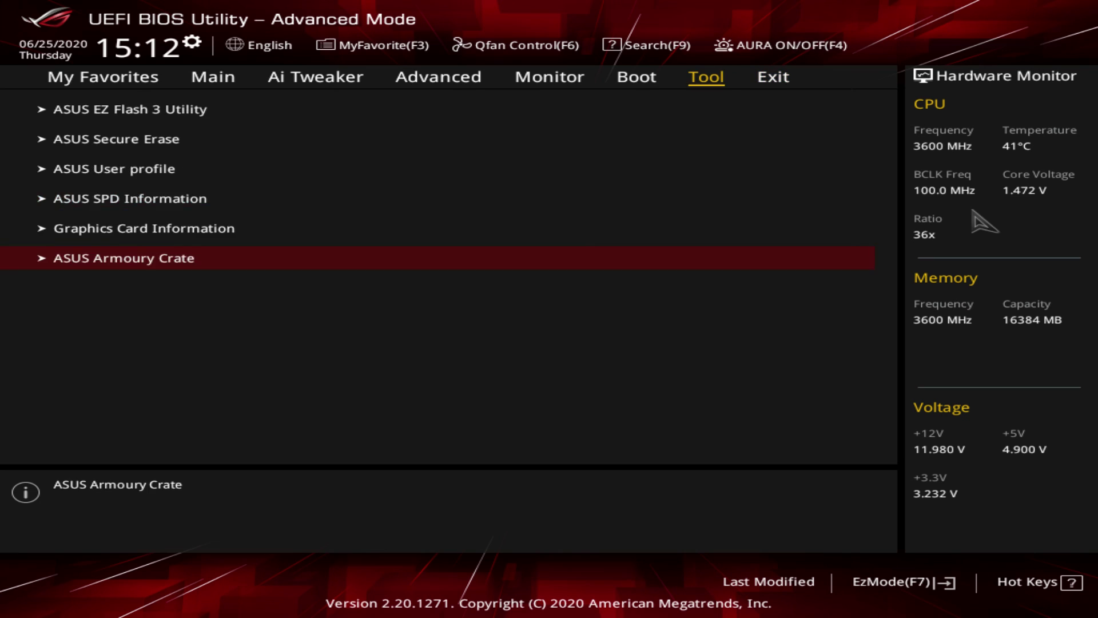
key("Left")
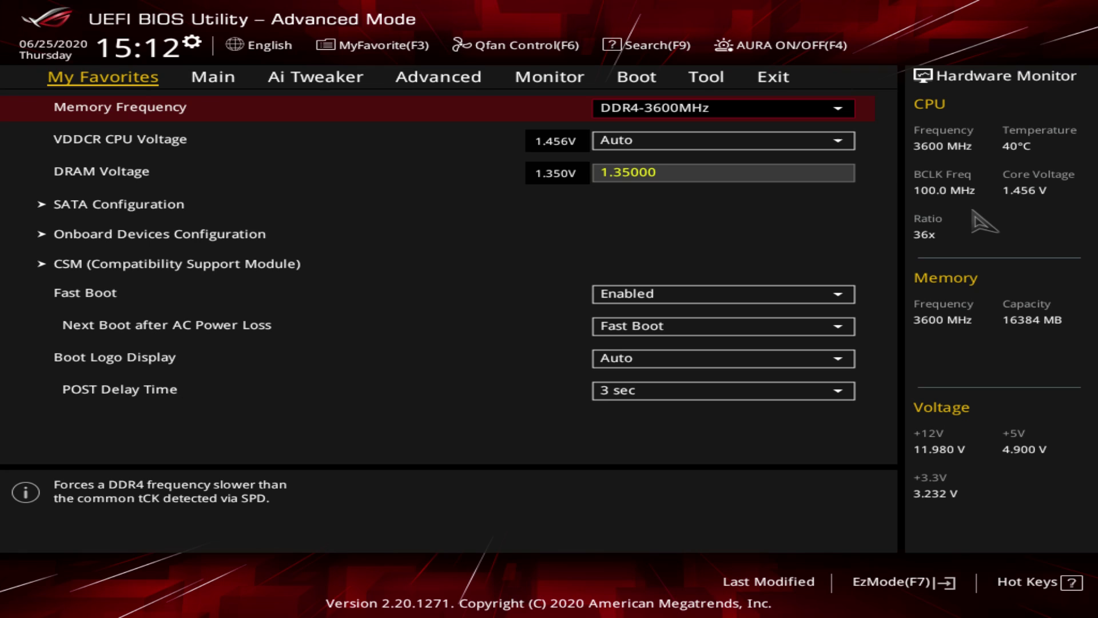
Revisit the Ai Tweaker section and look down its settings to Memory Frequency.
key("Right")
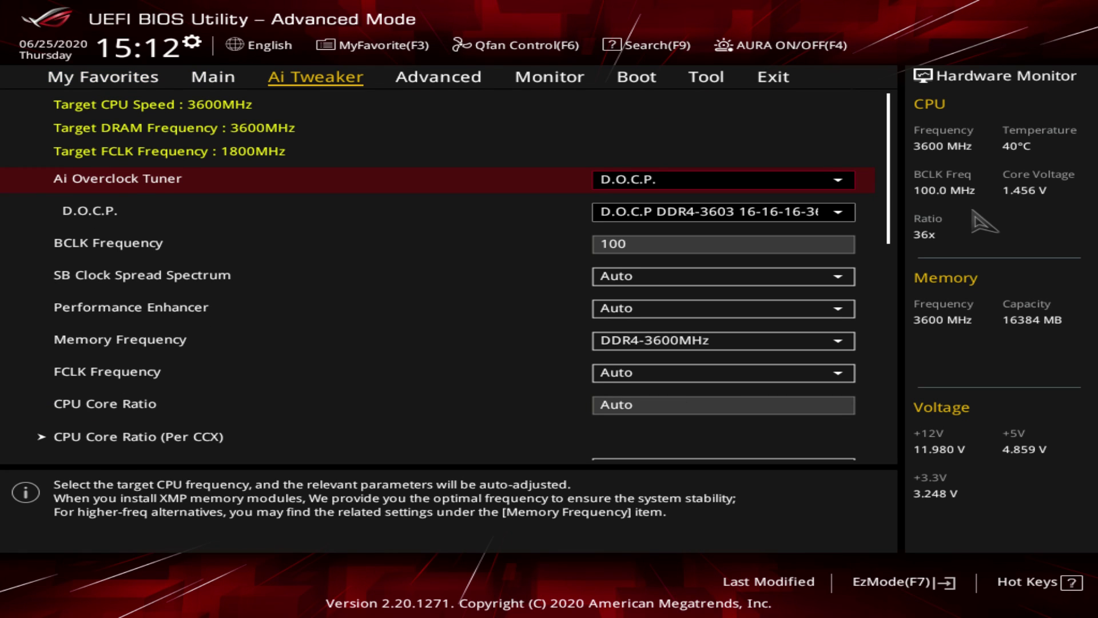
key("Down")
key("Down")
key("Down")
key("Down")
key("Down")
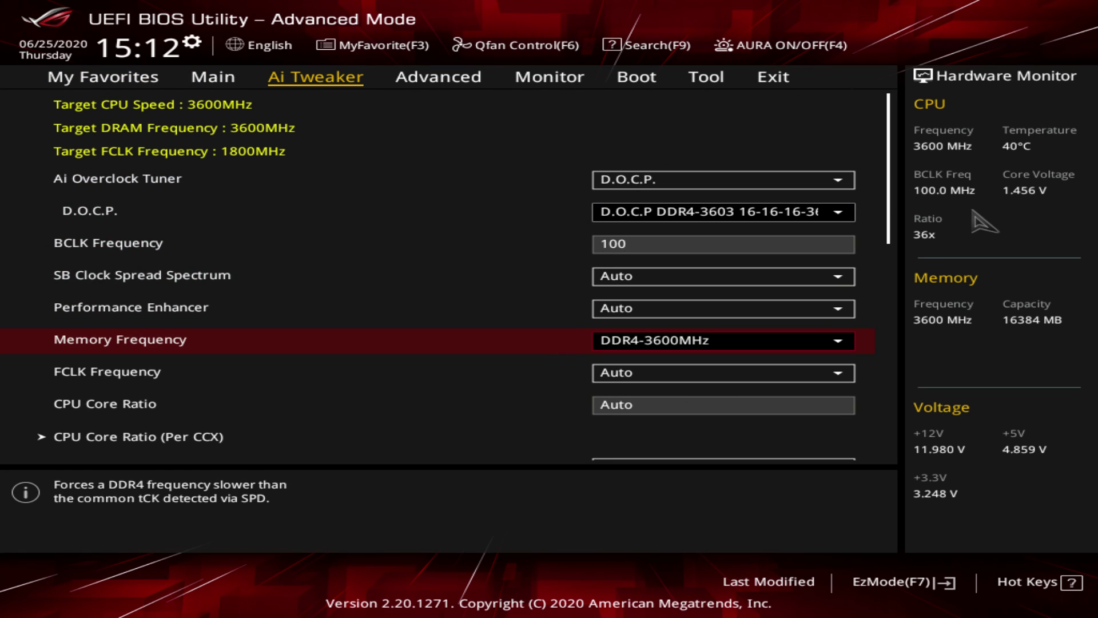
Return to My Favorites and switch the BIOS back to EZ Mode.
key("Left")
key("Left")
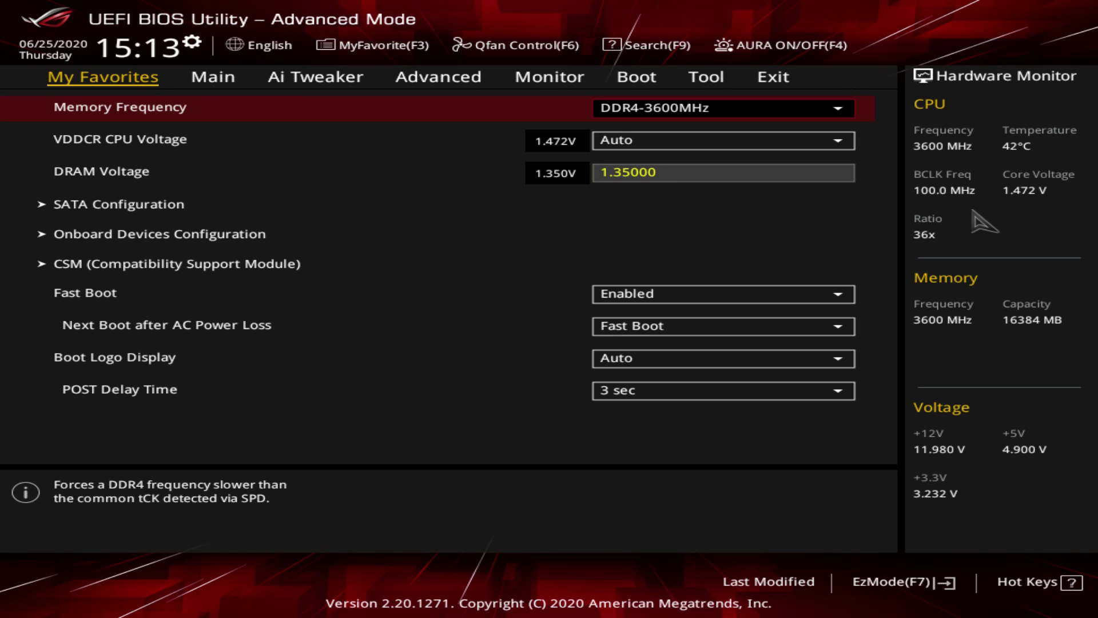
key("F7")
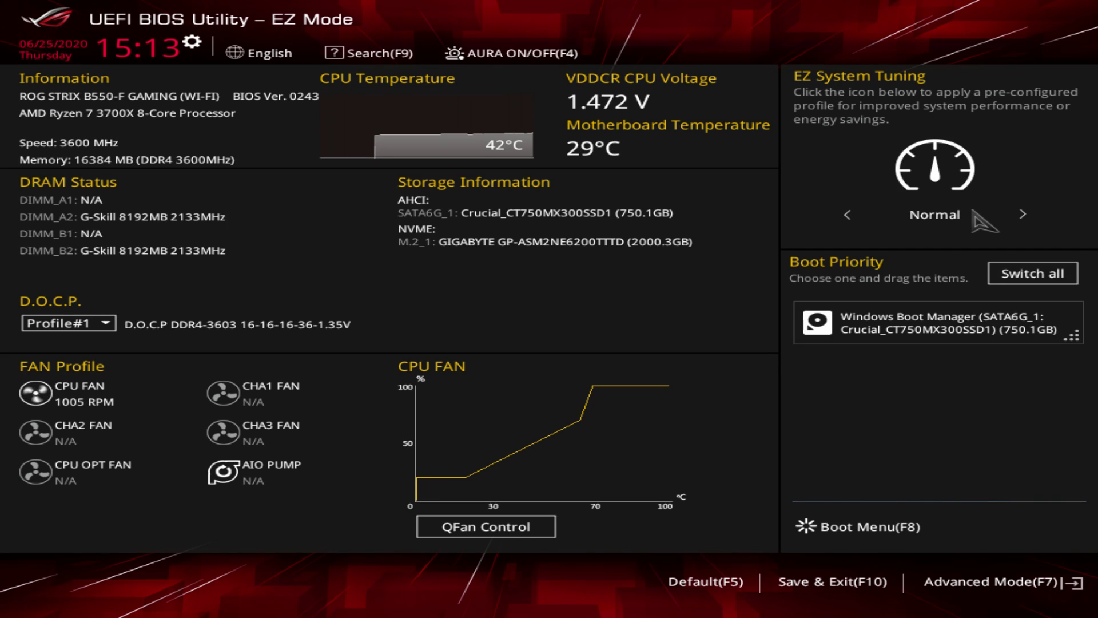